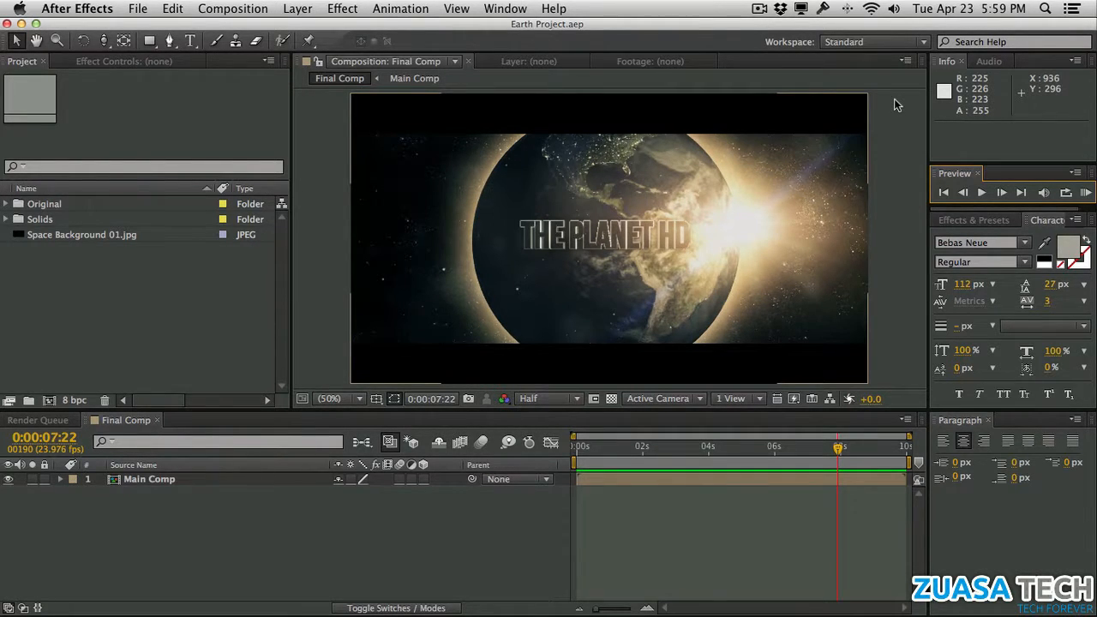
# Step: Play a RAM preview of Final Comp and scrub through the planet title animation to examine the finished shot
pyautogui.click(1085, 193)
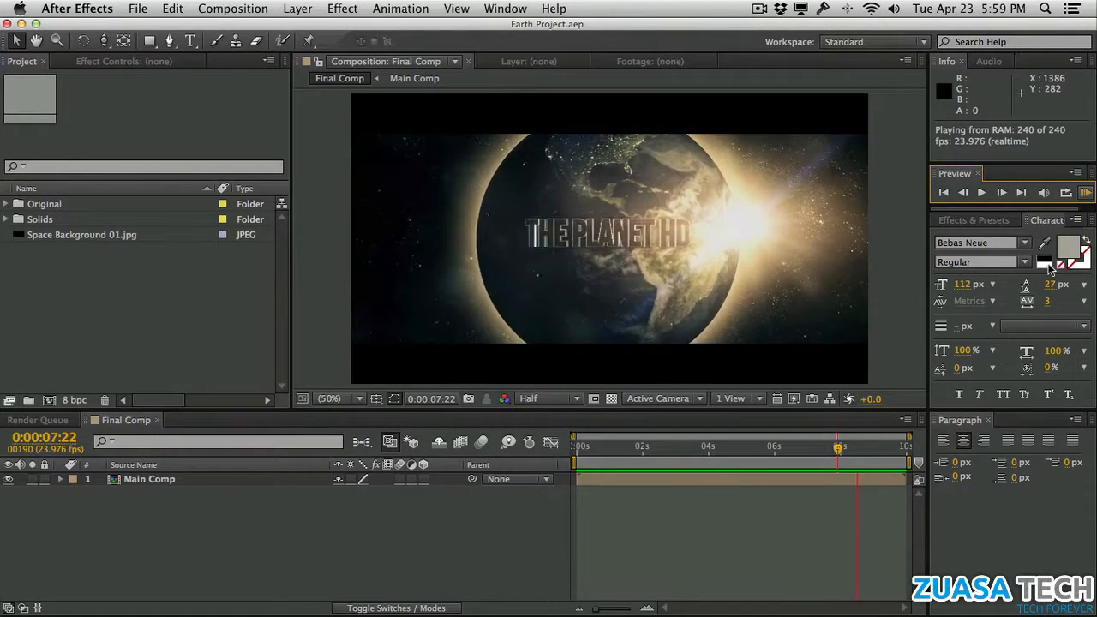
pyautogui.click(936, 266)
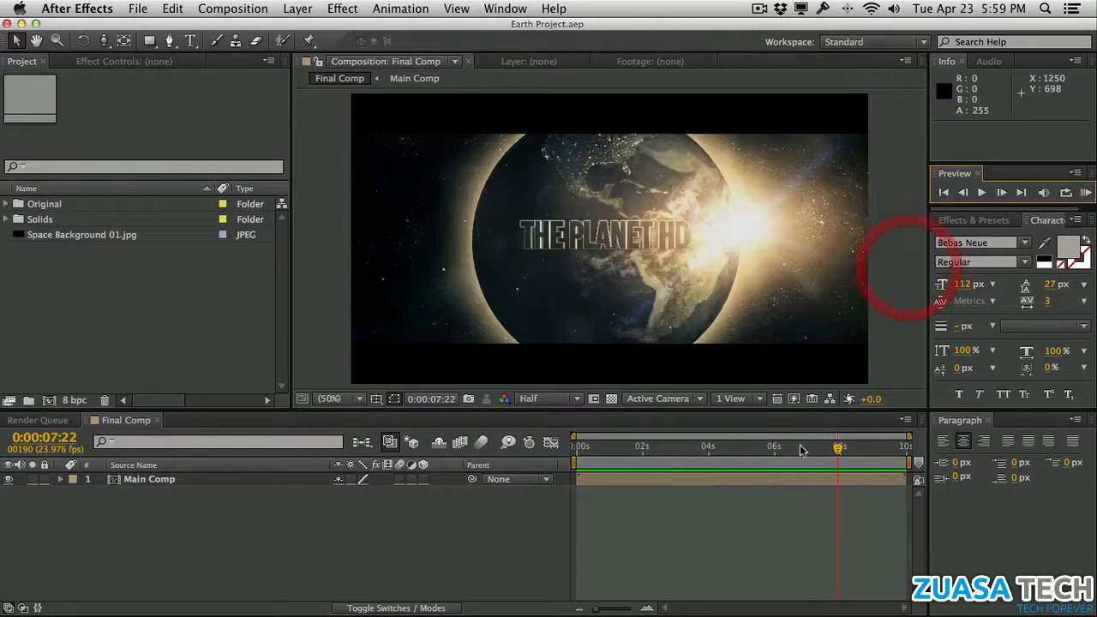
pyautogui.moveTo(581, 447); pyautogui.dragTo(853, 447)
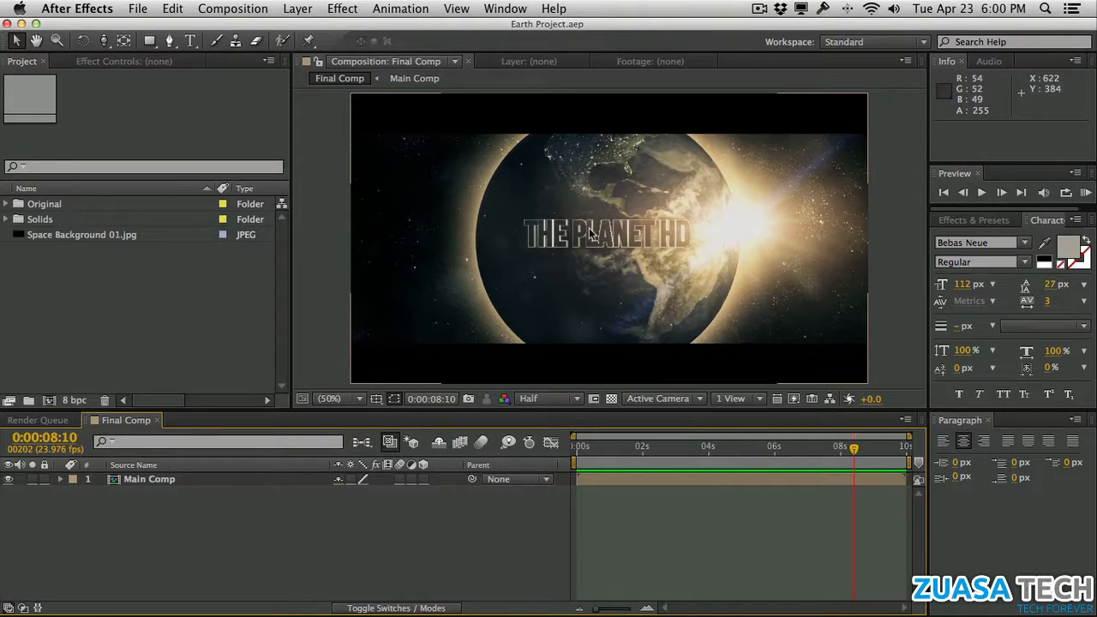
pyautogui.moveTo(855, 449)
pyautogui.mouseDown()
pyautogui.moveTo(712, 447)
pyautogui.moveTo(876, 448)
pyautogui.mouseUp()
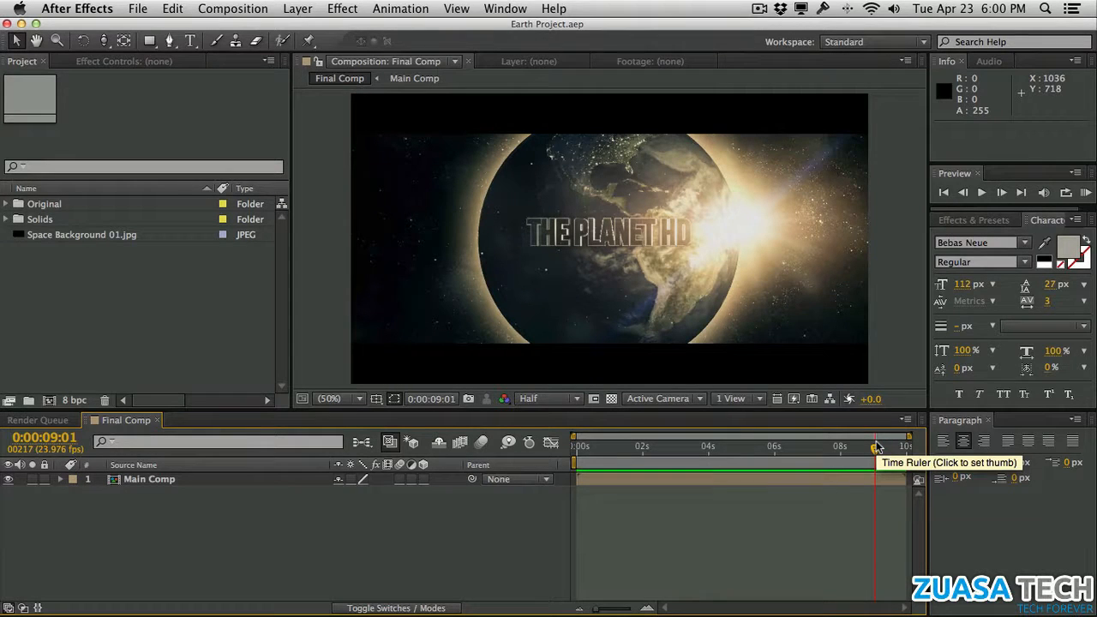
# Step: Close Final Comp and create a composition named Main Comp at 1280 x 720, 23.976 fps, with a 10-second duration
pyautogui.click(155, 421)
pyautogui.click(213, 8)
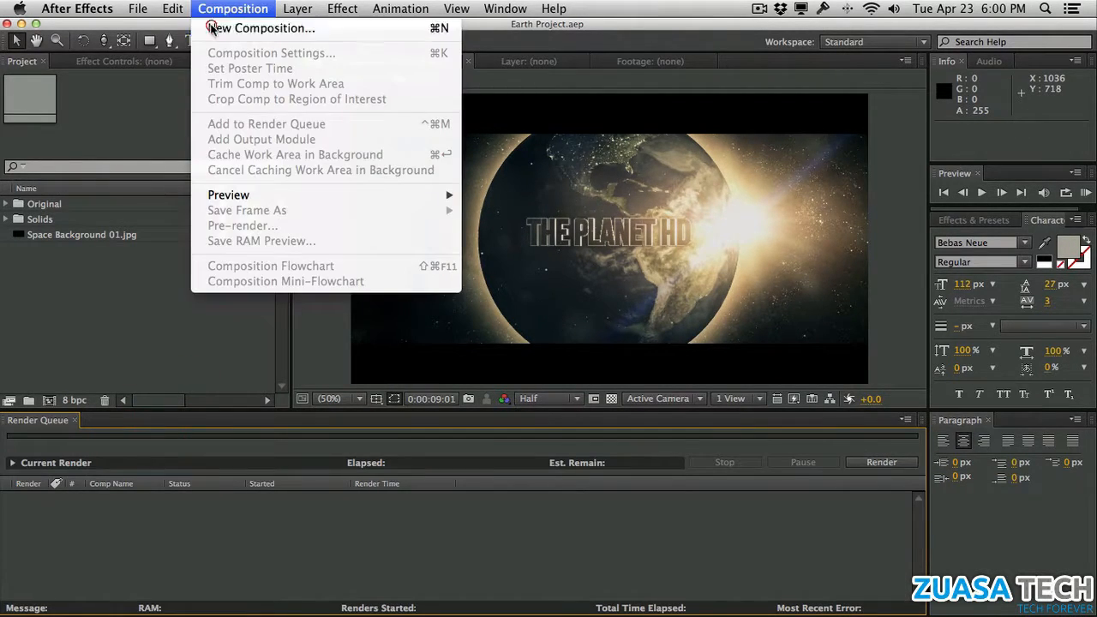
pyautogui.click(215, 27)
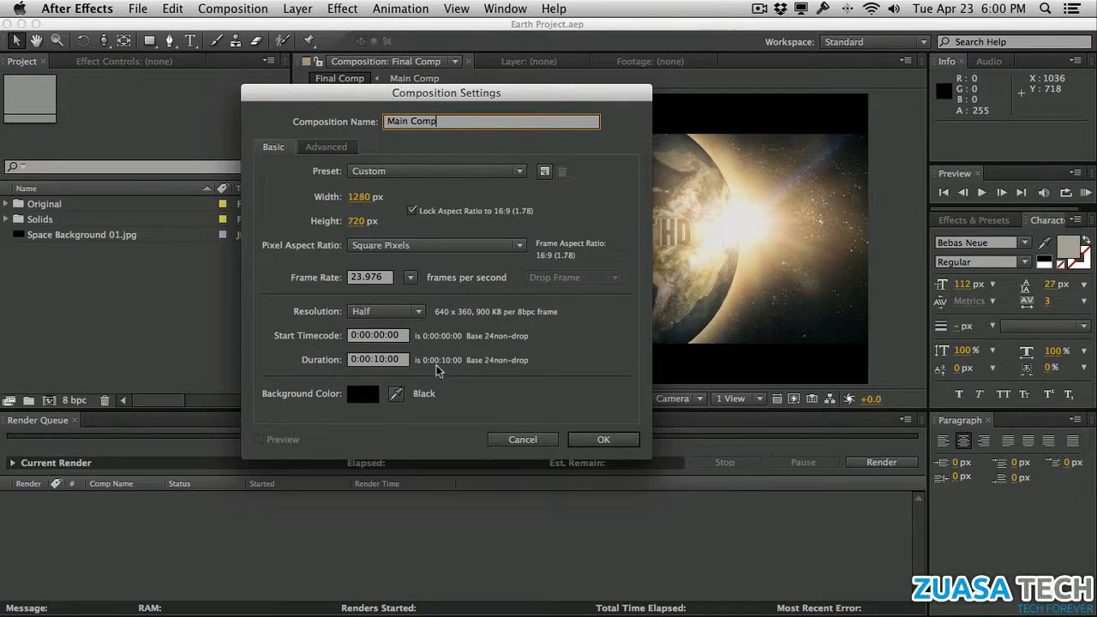
pyautogui.click(604, 440)
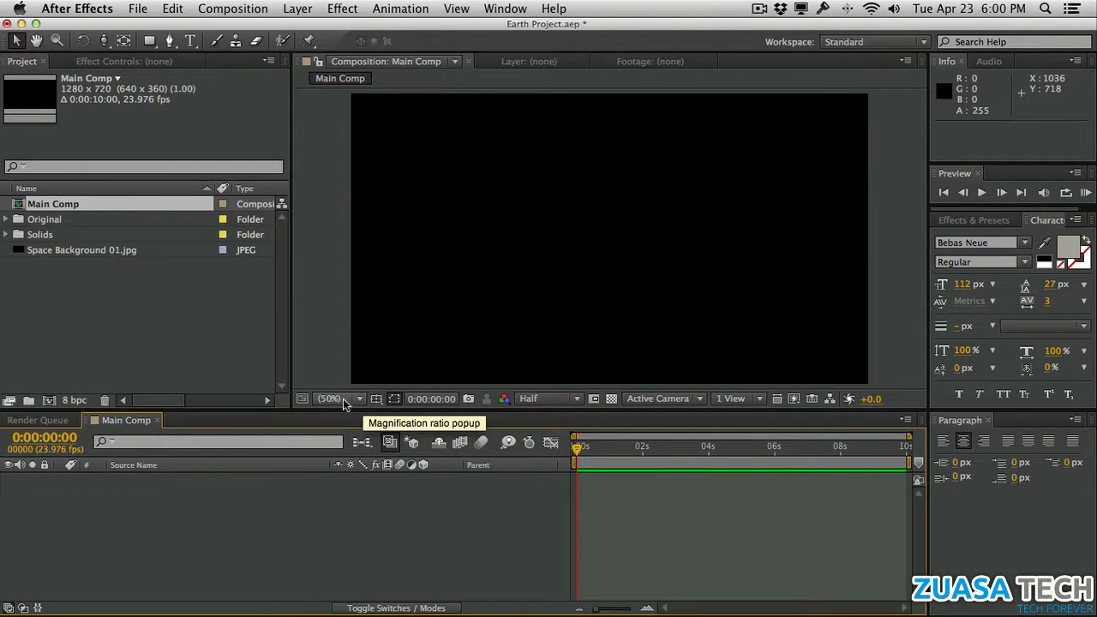
# Step: Create a black 1280 x 720 solid layer named BG
pyautogui.click(297, 8)
pyautogui.moveTo(463, 29)
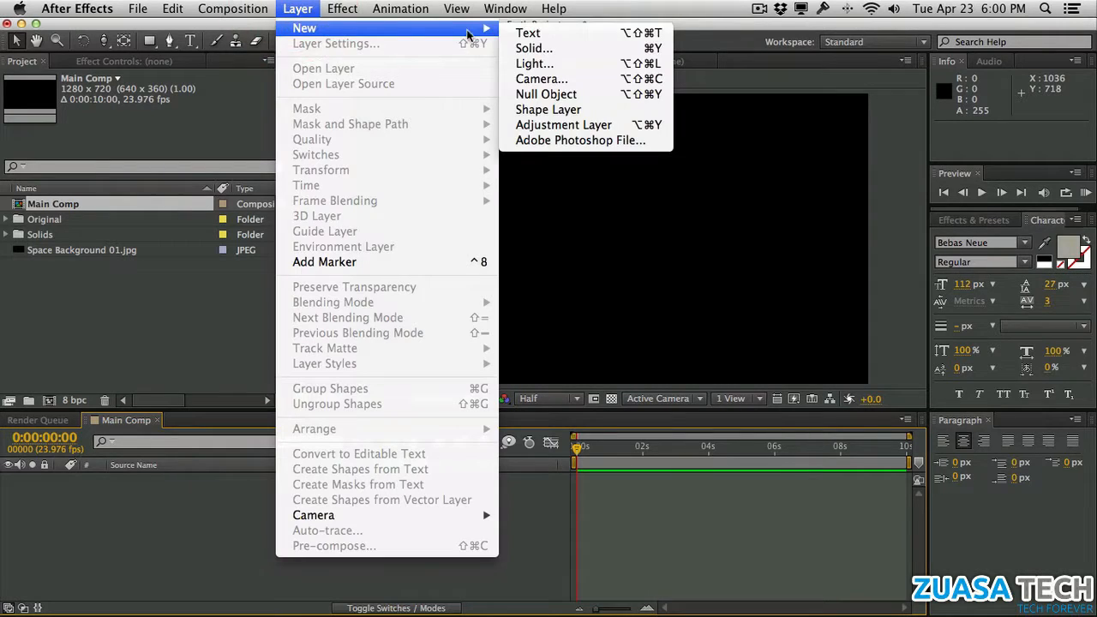
pyautogui.click(548, 49)
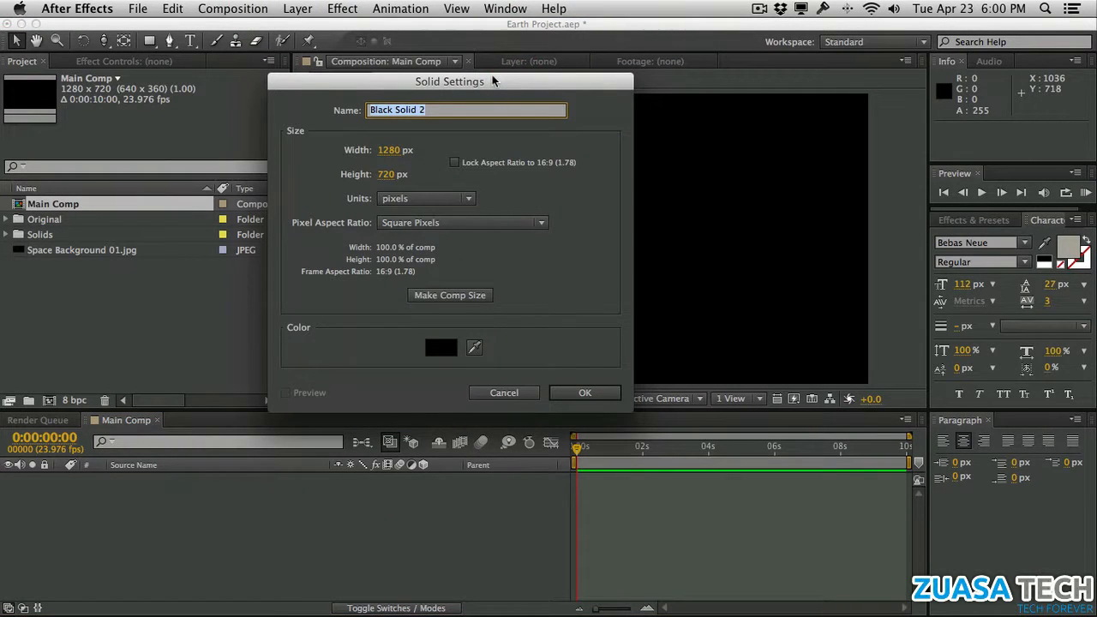
pyautogui.press('Return')
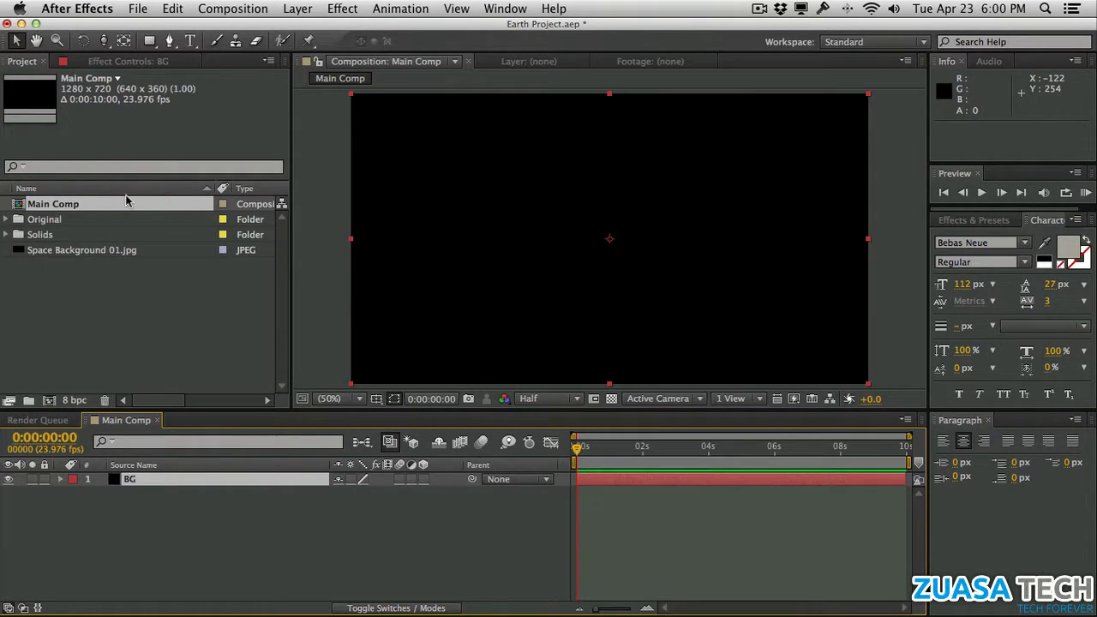
# Step: Add Space Background 01.jpg above BG, make it a 3D layer and push its Z position back to 4990
pyautogui.click(83, 251)
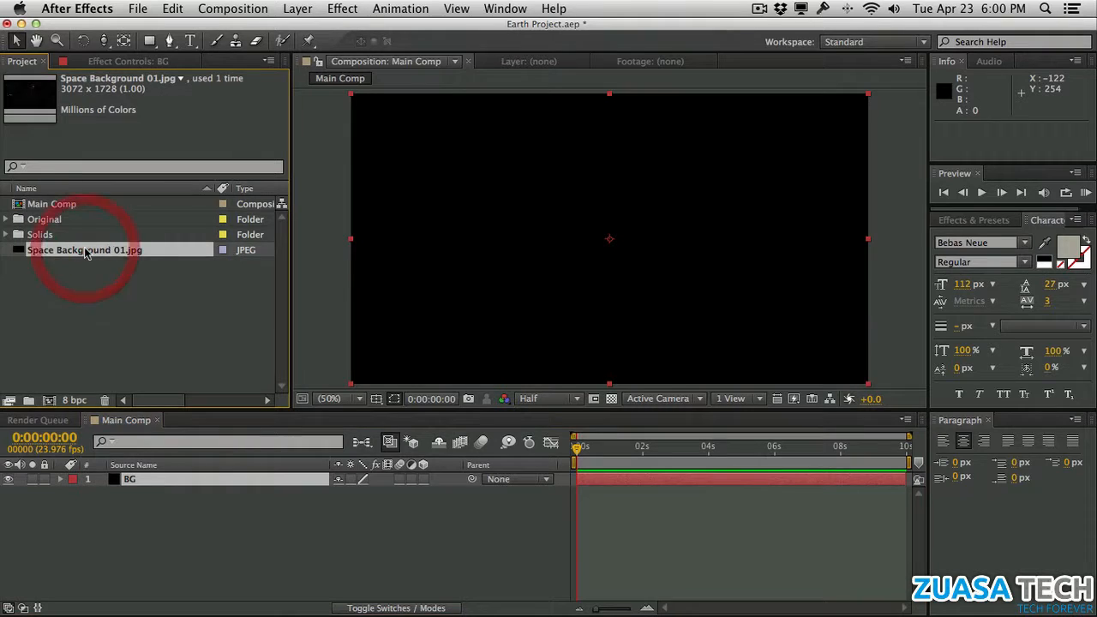
pyautogui.moveTo(143, 385); pyautogui.dragTo(177, 473)
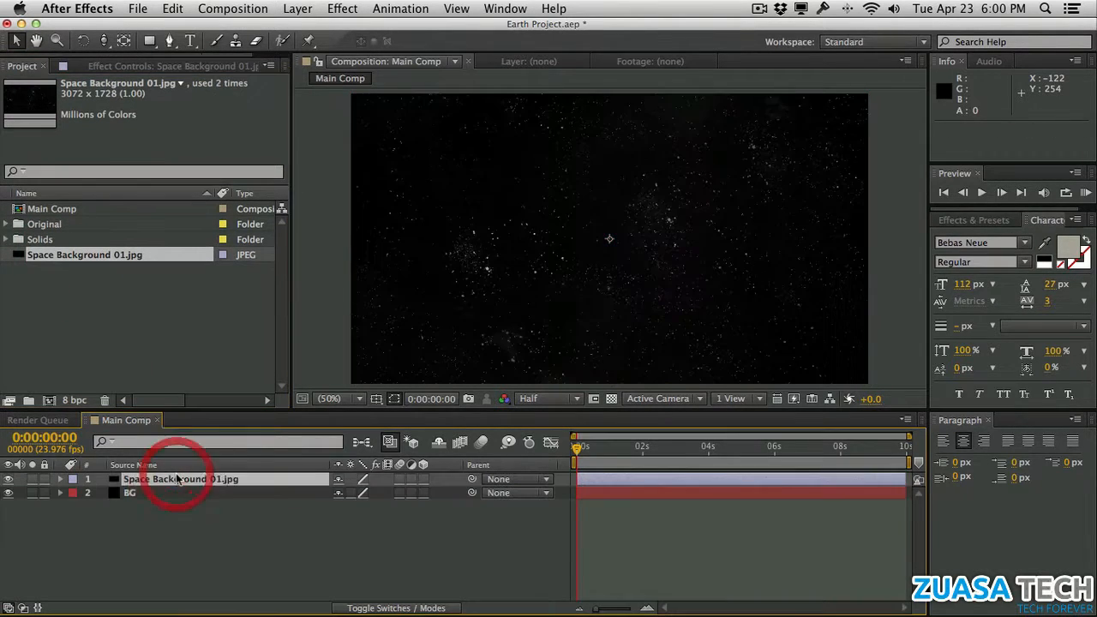
pyautogui.click(424, 480)
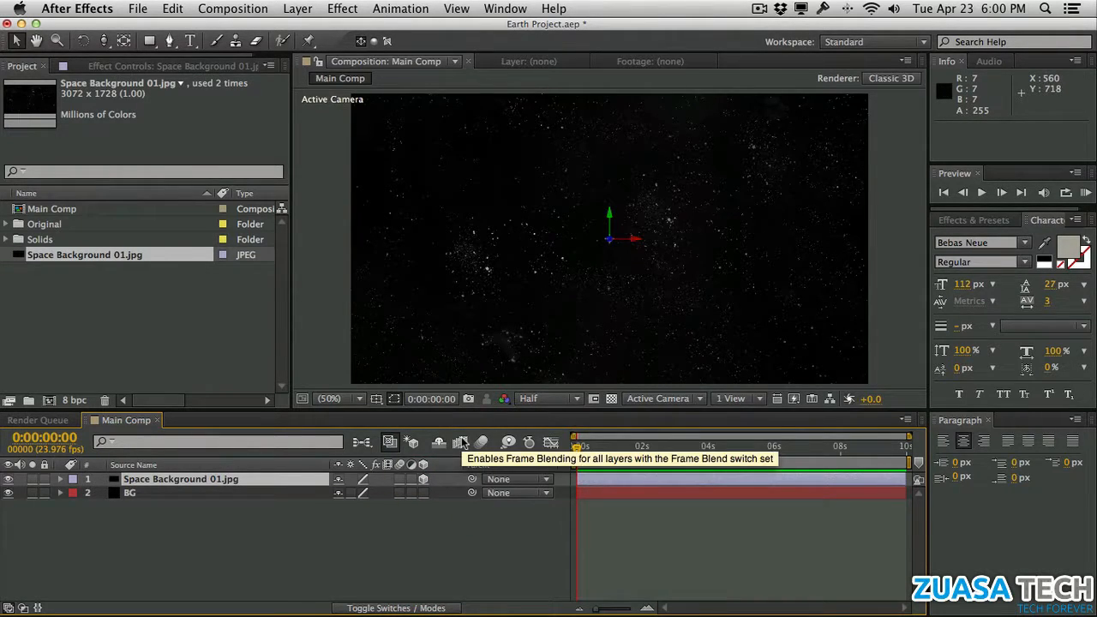
pyautogui.press('p')
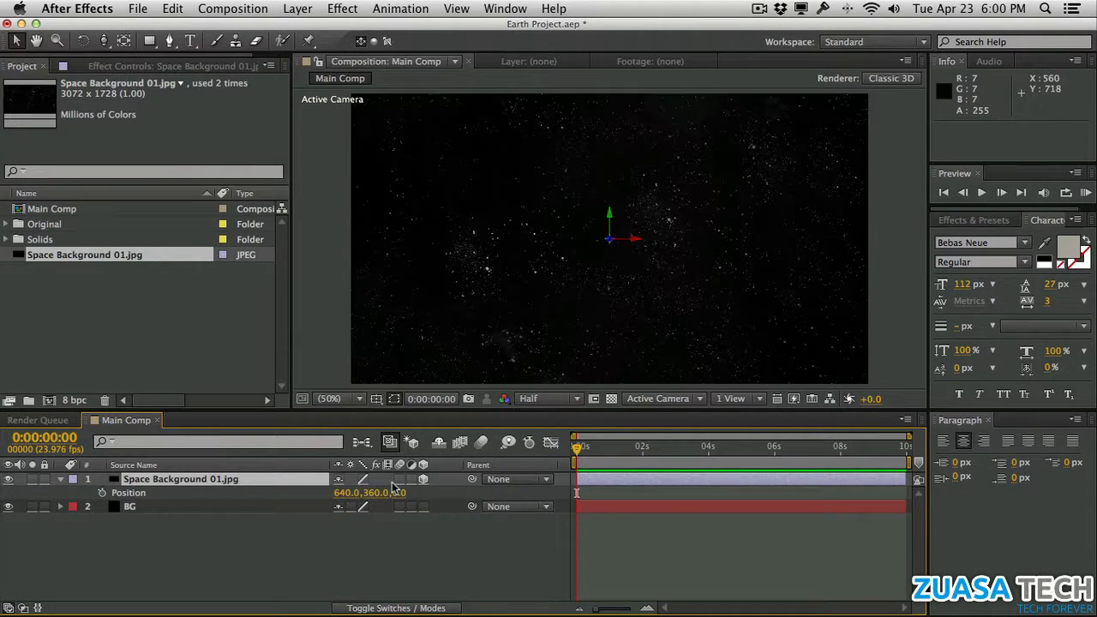
pyautogui.moveTo(396, 494); pyautogui.dragTo(390, 431)
# Step: Draw a rectangular mask just inside the star image's edges and set its feather to 138 pixels
pyautogui.press('q')
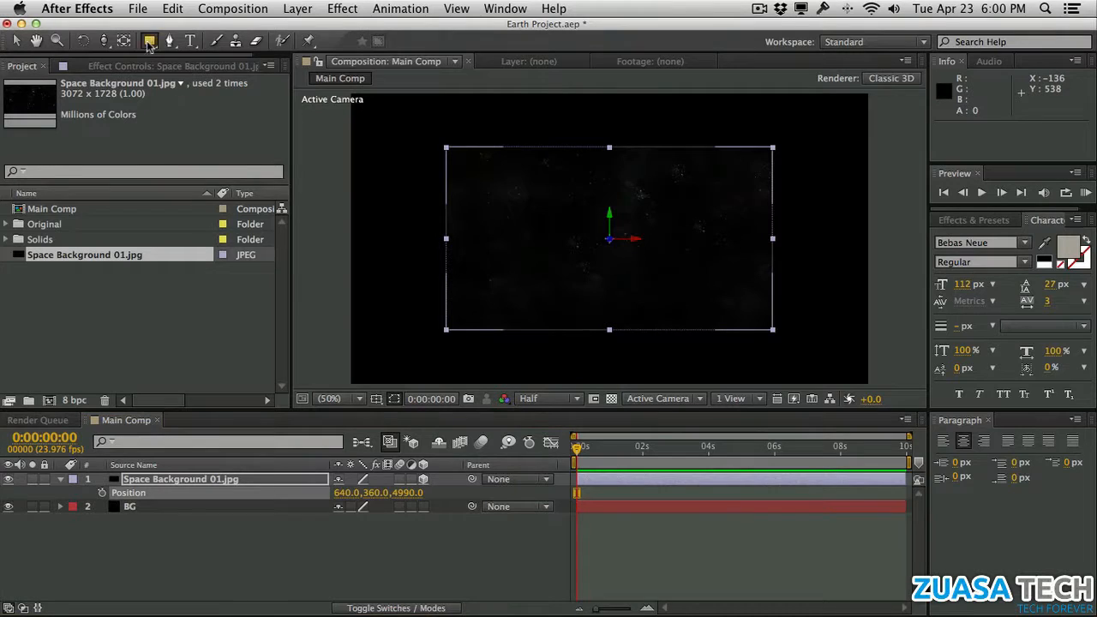
pyautogui.moveTo(149, 44); pyautogui.dragTo(208, 41)
pyautogui.moveTo(477, 167); pyautogui.dragTo(728, 309)
pyautogui.press('f')
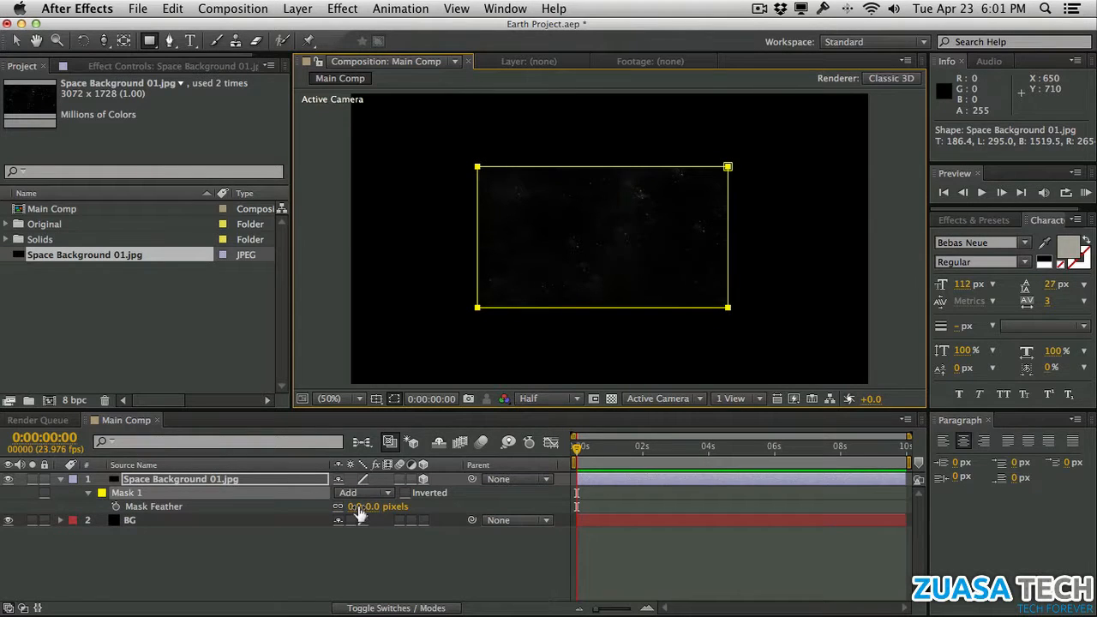
pyautogui.click(354, 507)
pyautogui.moveTo(352, 506); pyautogui.dragTo(419, 504)
pyautogui.click(417, 554)
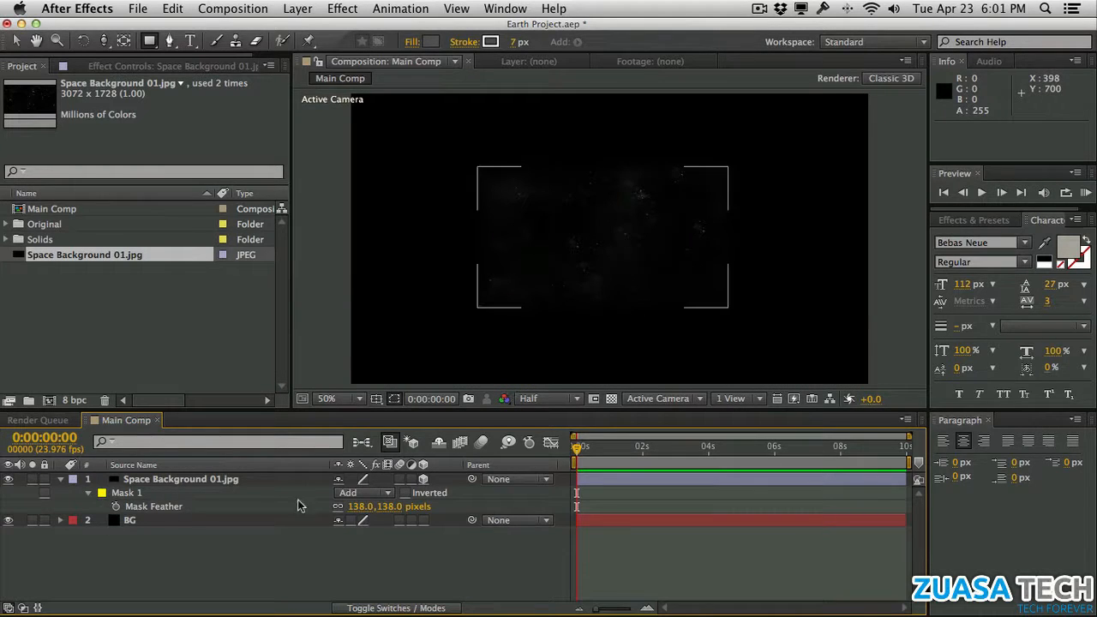
# Step: Duplicate the masked star layer repeatedly, spreading the copies around the original to cover the whole frame
pyautogui.click(212, 481)
pyautogui.hotkey('ctrl', 'd')
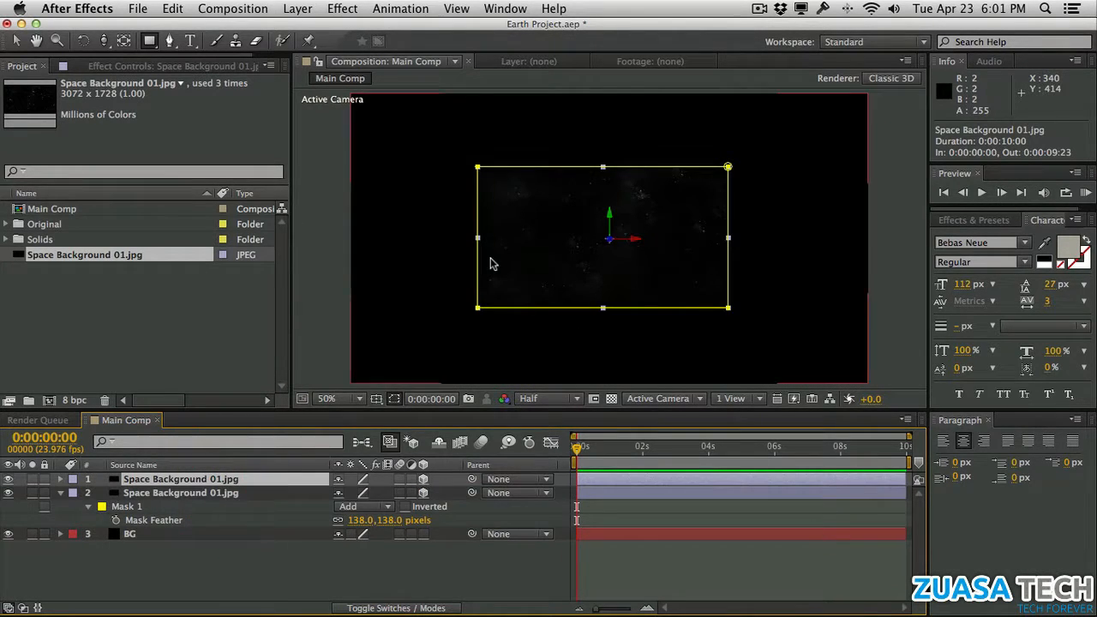
pyautogui.moveTo(539, 242); pyautogui.dragTo(388, 151)
pyautogui.hotkey('ctrl', 'd')
pyautogui.hotkey('ctrl', 'd')
pyautogui.hotkey('ctrl', 'd')
pyautogui.hotkey('ctrl', 'd')
pyautogui.hotkey('ctrl', 'd')
pyautogui.hotkey('ctrl', 'd')
pyautogui.hotkey('ctrl', 'd')
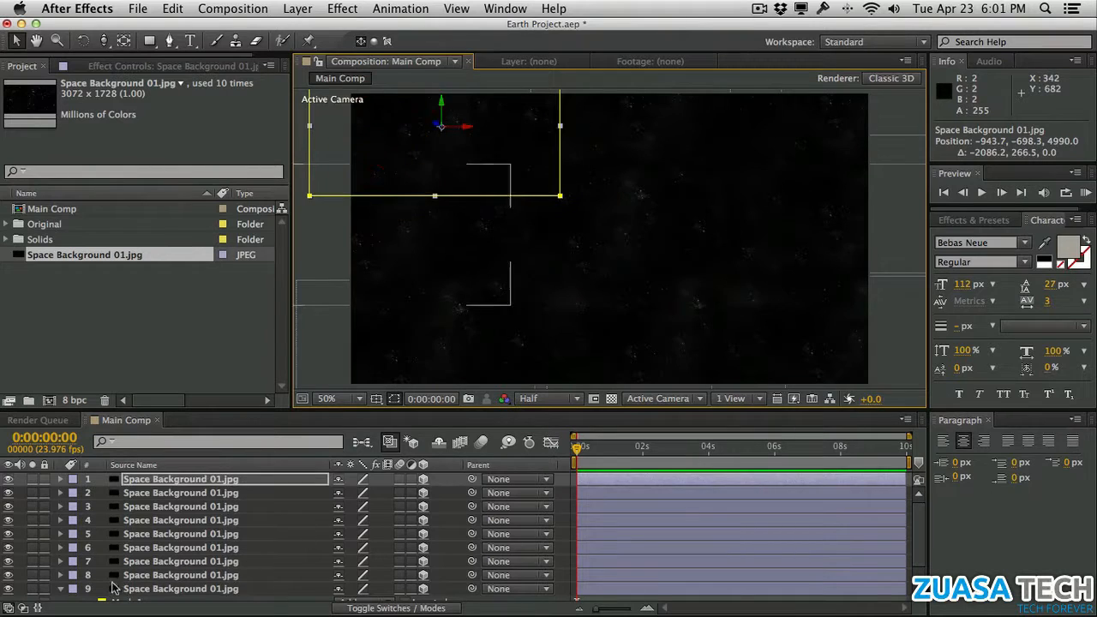
# Step: Nudge individual star copies, including the right, bottom and centre ones, so they overlap and close the gaps in the frame
pyautogui.click(180, 507)
pyautogui.moveTo(825, 111); pyautogui.dragTo(816, 134)
pyautogui.click(188, 520)
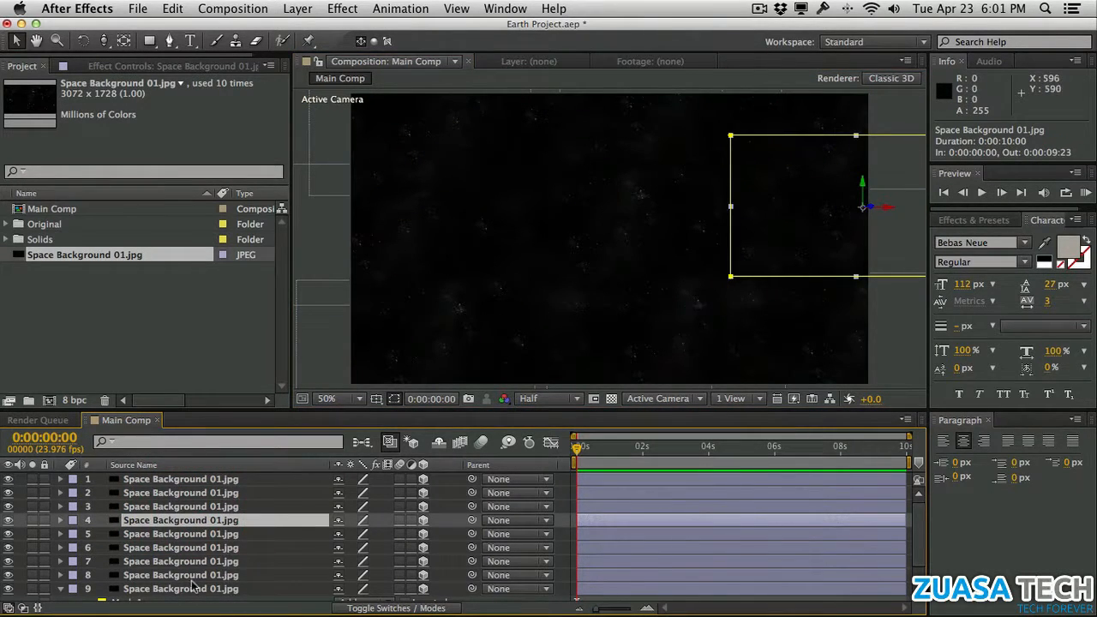
pyautogui.click(194, 547)
pyautogui.moveTo(630, 342); pyautogui.dragTo(615, 316)
pyautogui.click(314, 235)
pyautogui.scroll(-3, 221, 566)
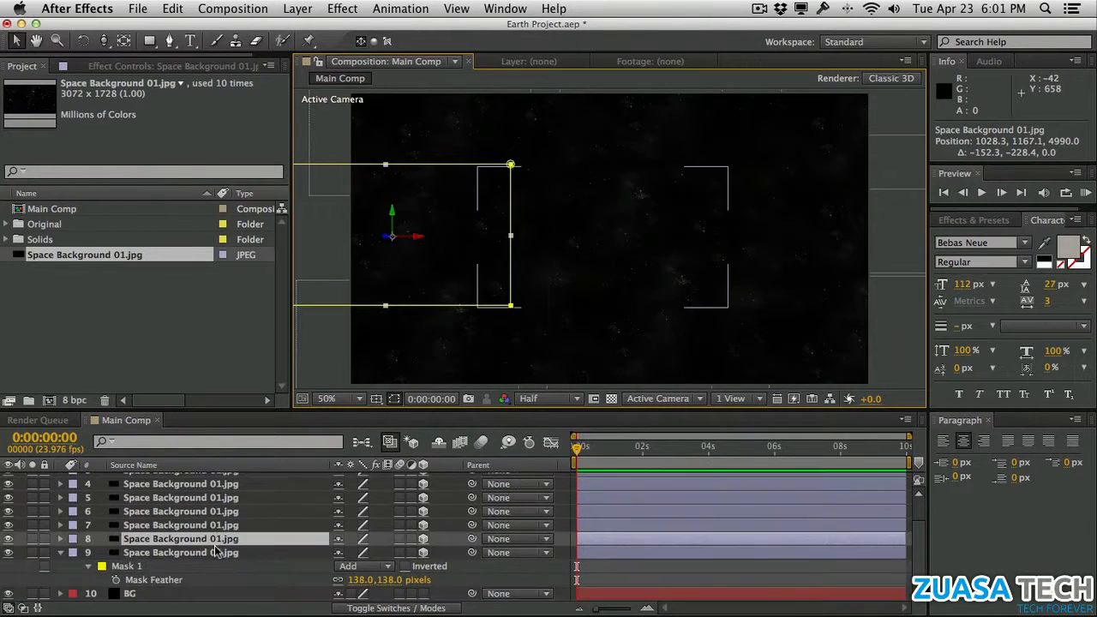
pyautogui.click(215, 552)
pyautogui.moveTo(518, 247); pyautogui.dragTo(511, 244)
pyautogui.click(342, 254)
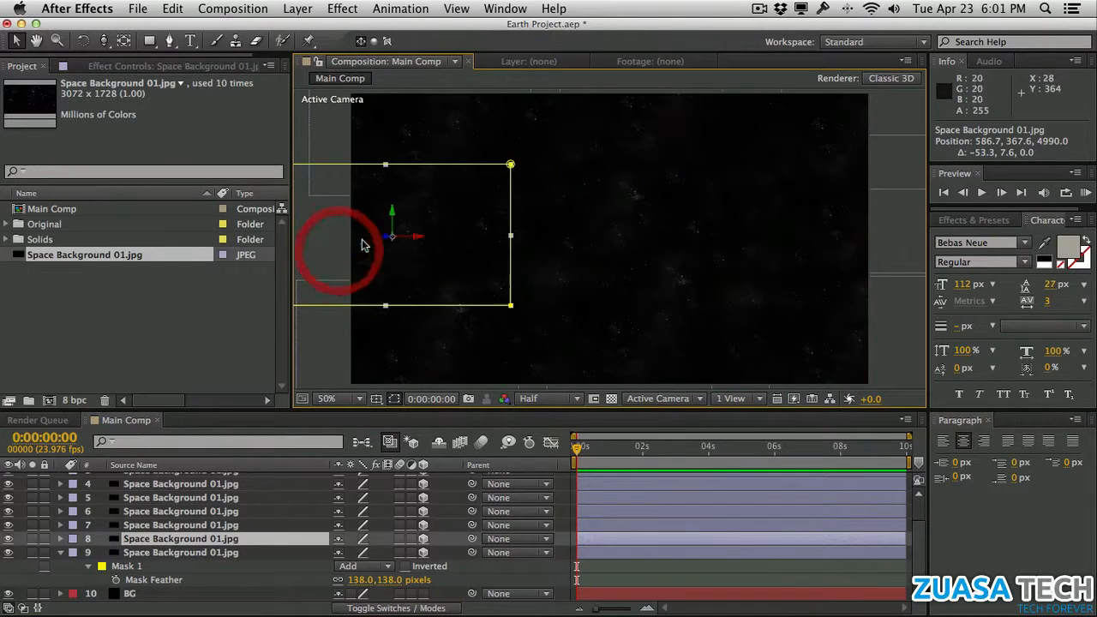
pyautogui.click(364, 266)
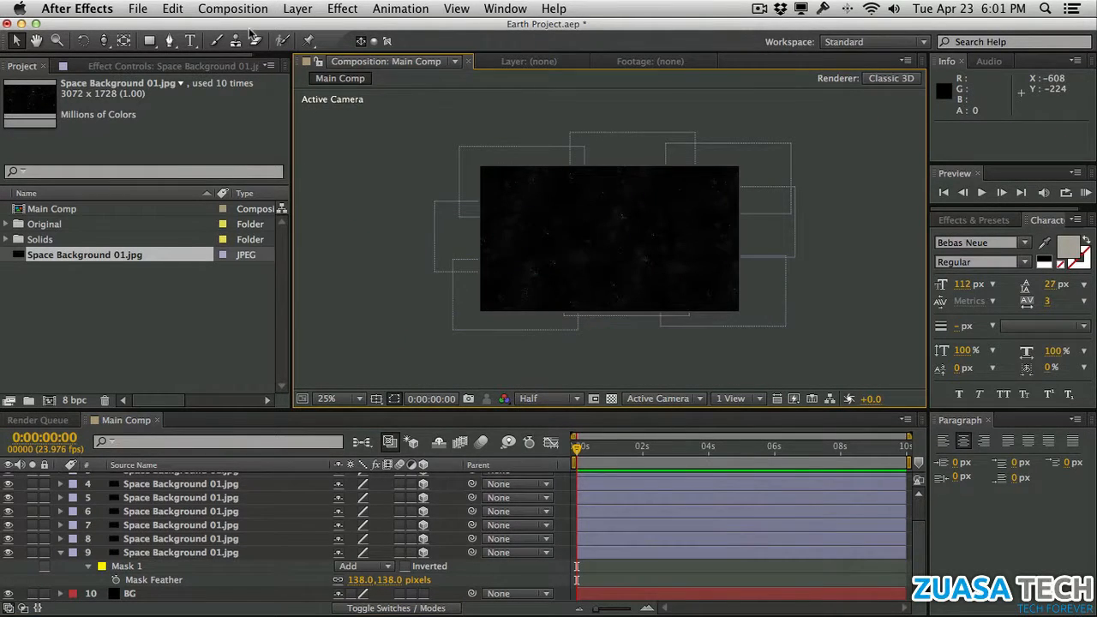
# Step: Create a two-node 50mm camera layer named Camera
pyautogui.click(306, 8)
pyautogui.moveTo(309, 16)
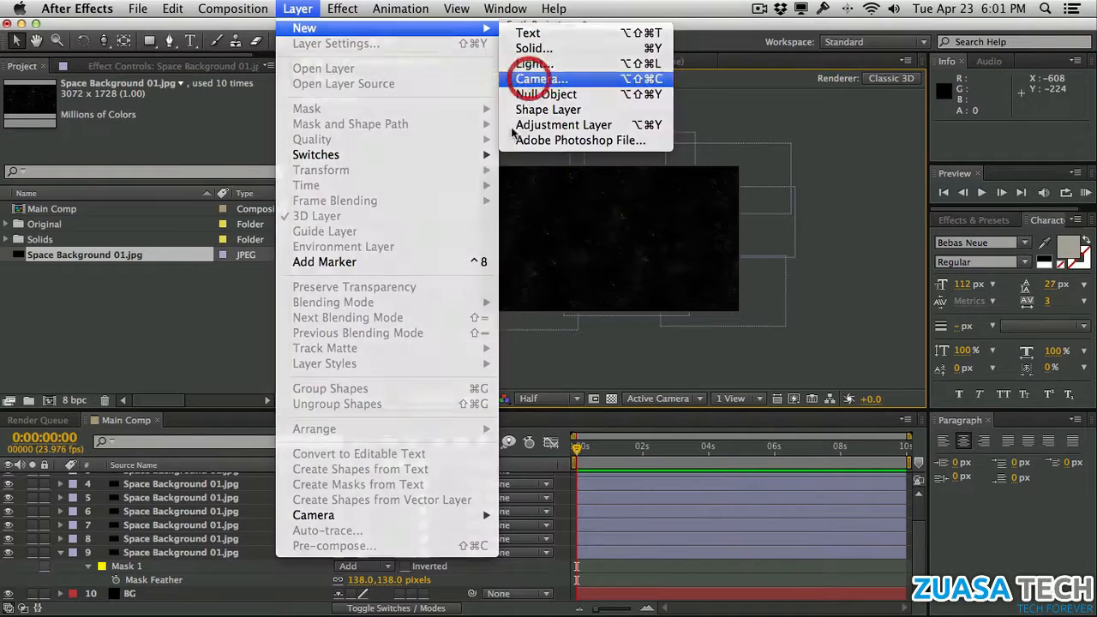
pyautogui.click(538, 76)
pyautogui.write('Cam')
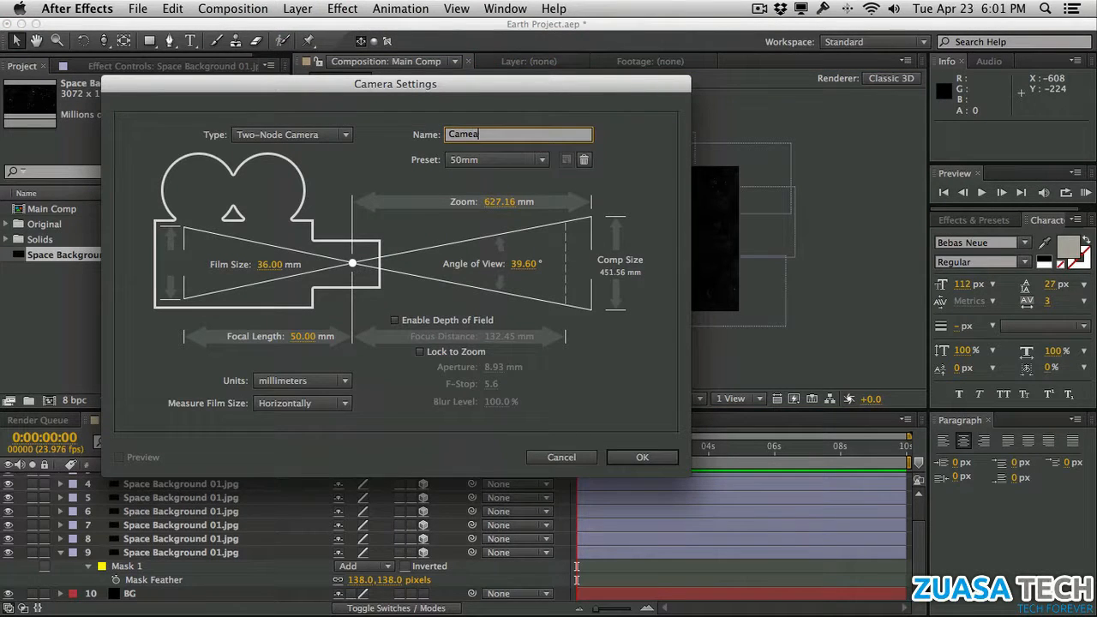
pyautogui.write('era')
pyautogui.press('Return')
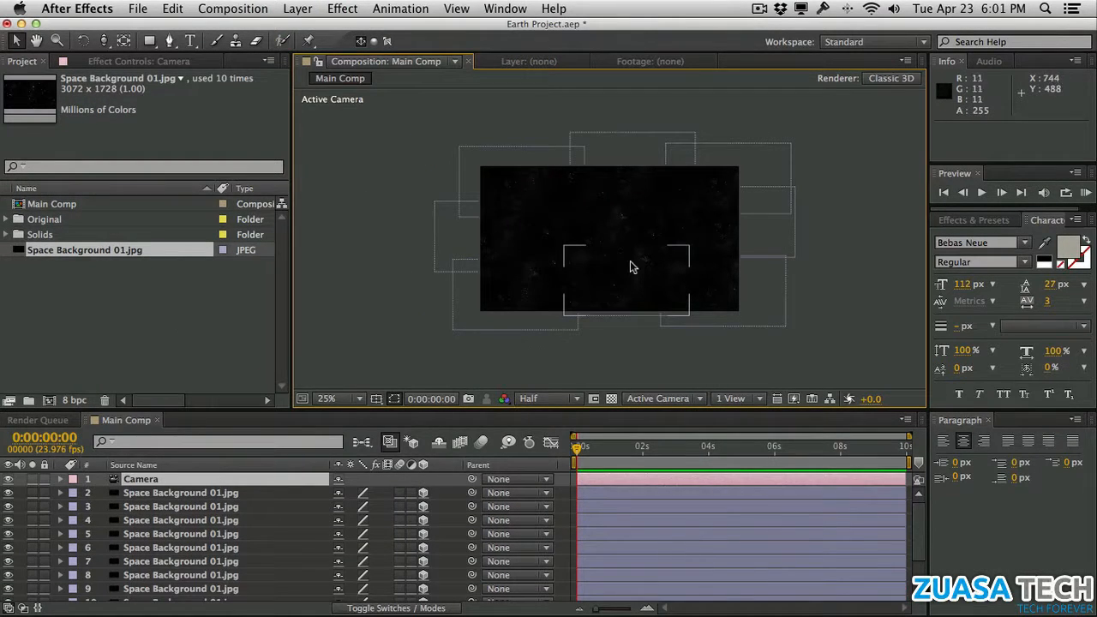
# Step: Orbit the camera slightly to about 547, 298, -1774 and fit the composition in the viewer to check star coverage
pyautogui.moveTo(628, 257)
pyautogui.mouseDown()
pyautogui.moveTo(595, 252)
pyautogui.moveTo(627, 257)
pyautogui.mouseUp()
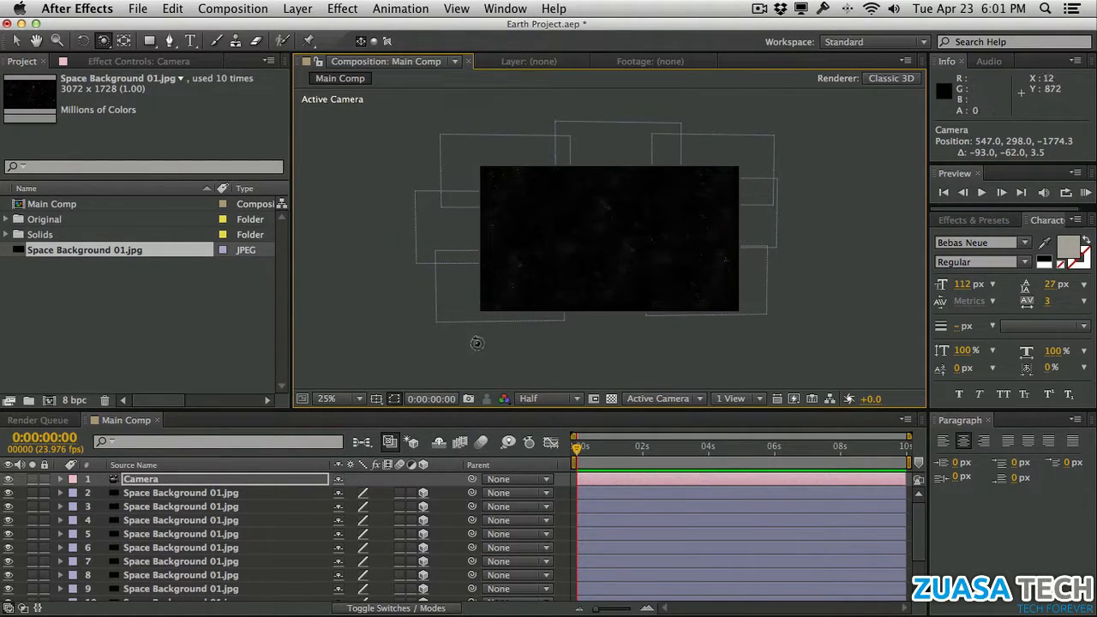
pyautogui.click(376, 400)
pyautogui.click(341, 403)
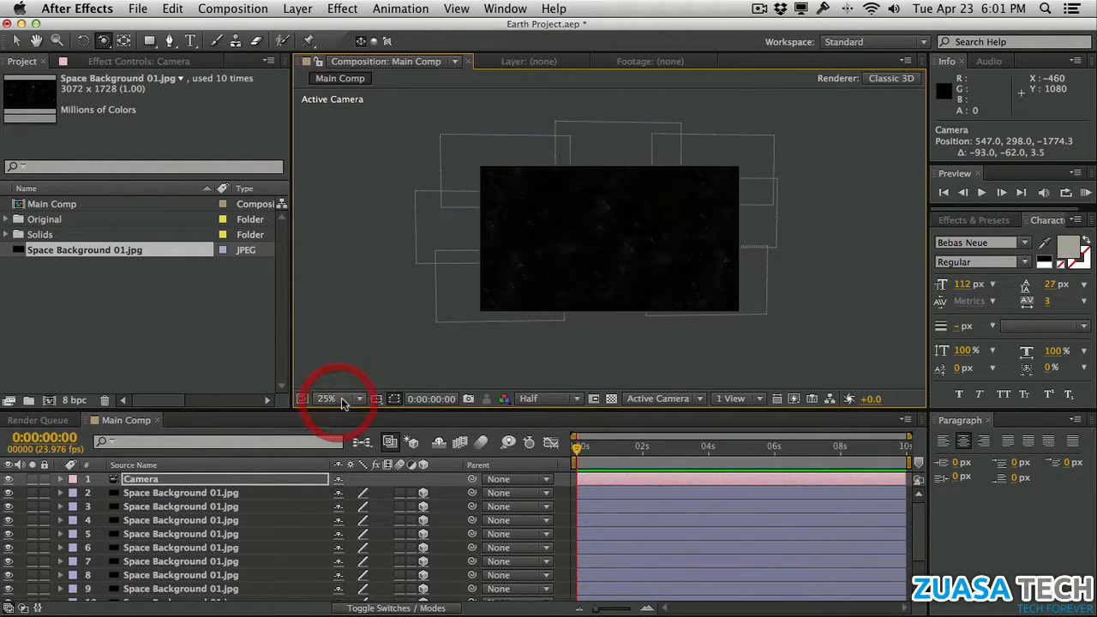
pyautogui.click(343, 375)
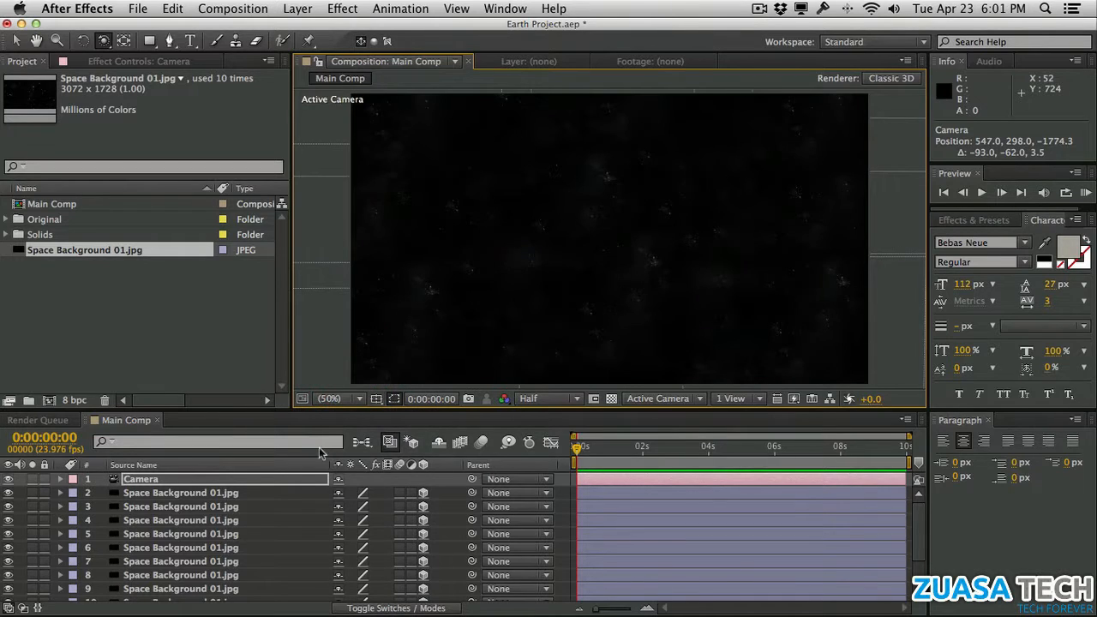
# Step: Duplicate the upper-left star layer, move the copy outward beyond the frame's corner and scale it to 123%
pyautogui.click(214, 493)
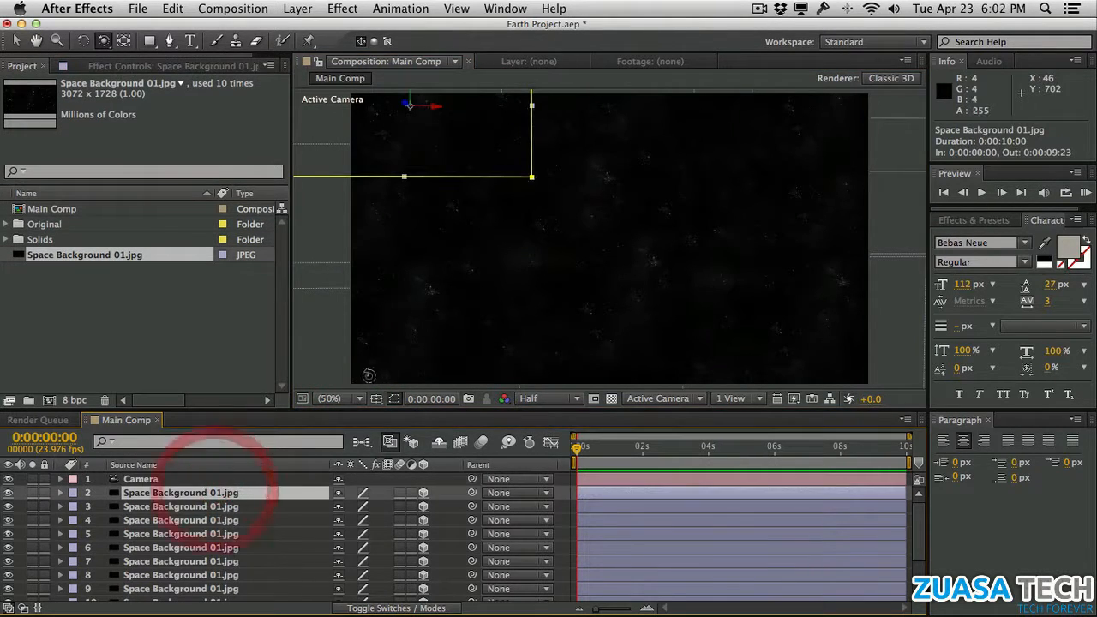
pyautogui.click(339, 399)
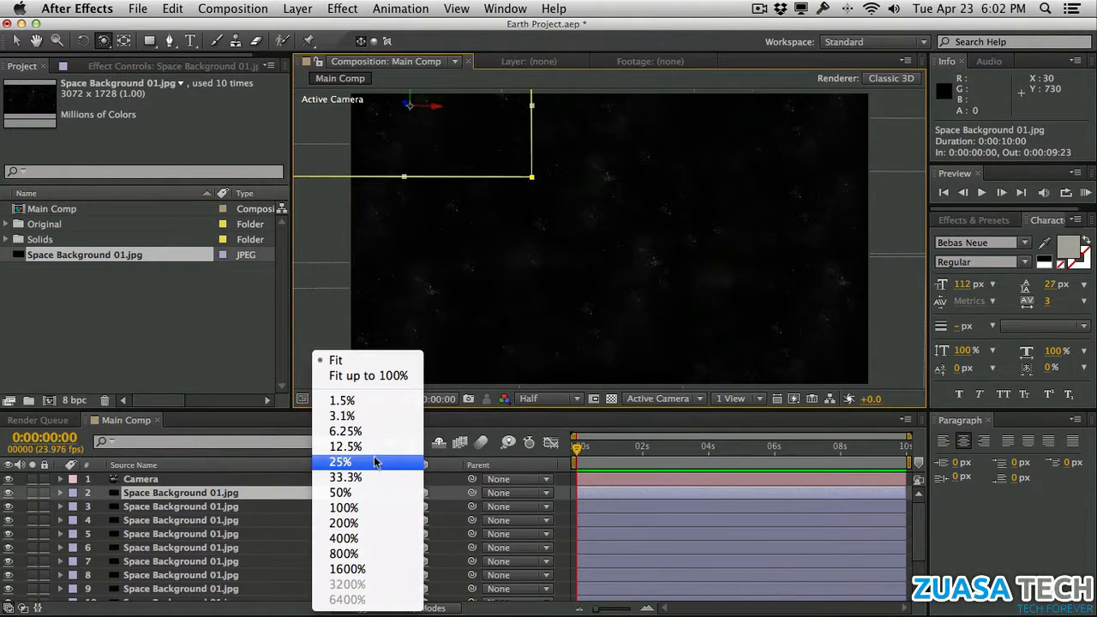
pyautogui.click(343, 462)
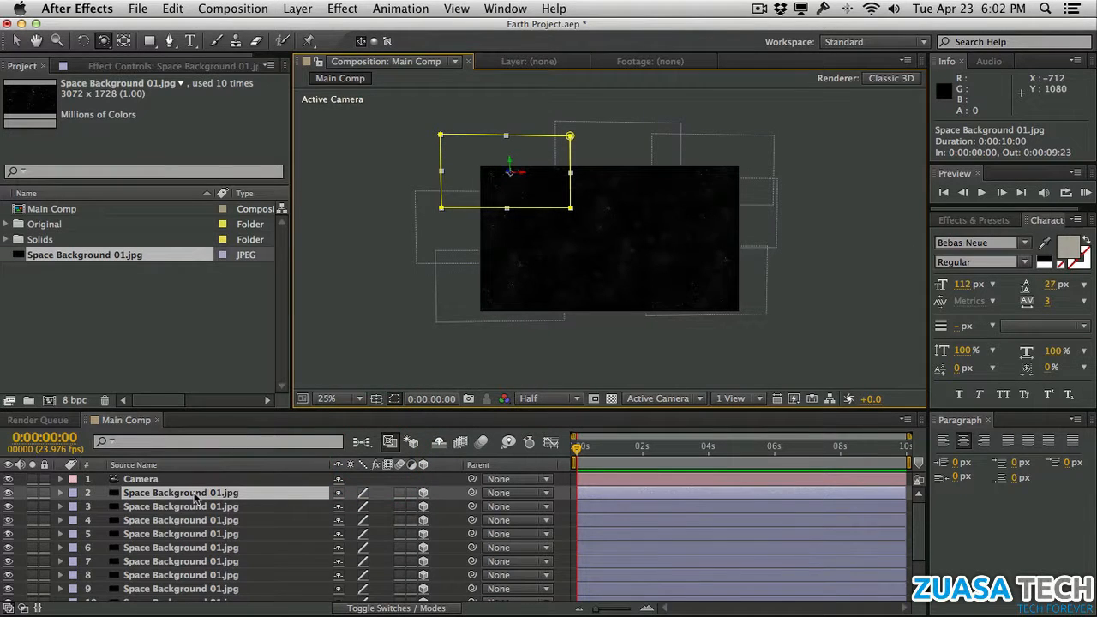
pyautogui.moveTo(540, 190); pyautogui.dragTo(497, 172)
pyautogui.press('s')
pyautogui.moveTo(360, 511); pyautogui.dragTo(378, 510)
# Step: Scale the lower-right star layer to 129% and the right-edge one to 135%, shifting the right-edge layer outward
pyautogui.click(196, 575)
pyautogui.press('s')
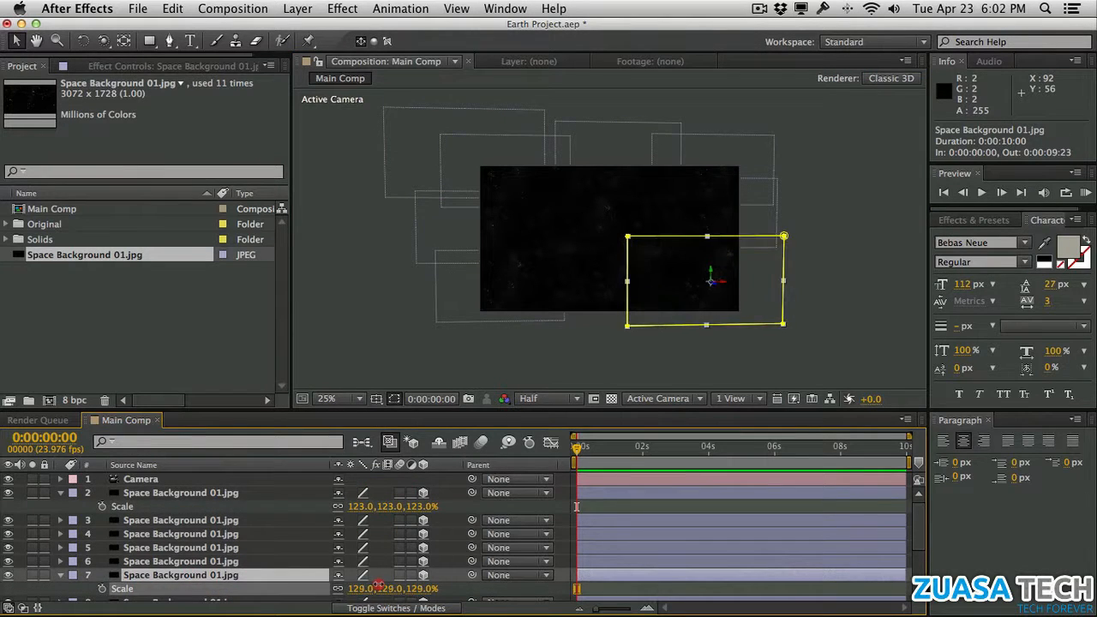
pyautogui.click(257, 561)
pyautogui.press('s')
pyautogui.moveTo(367, 575); pyautogui.dragTo(399, 574)
pyautogui.moveTo(701, 217); pyautogui.dragTo(720, 222)
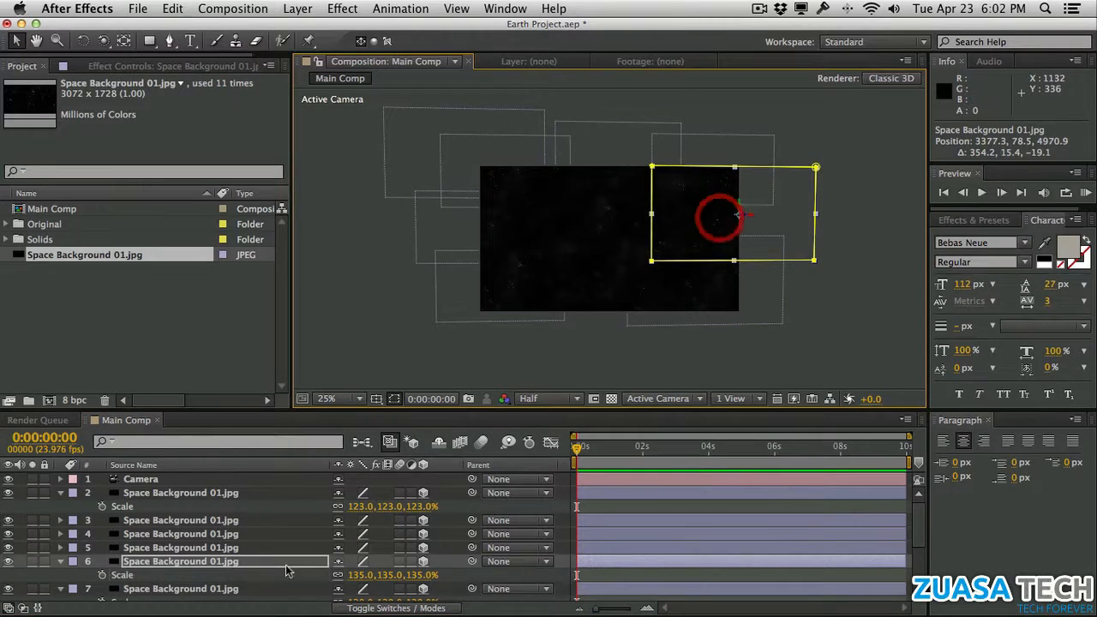
# Step: Scale the lower-left star layer to 197% and shift it down and outward to about -1199, 2111, 4868
pyautogui.scroll(-3, 253, 590)
pyautogui.click(240, 563)
pyautogui.press('s')
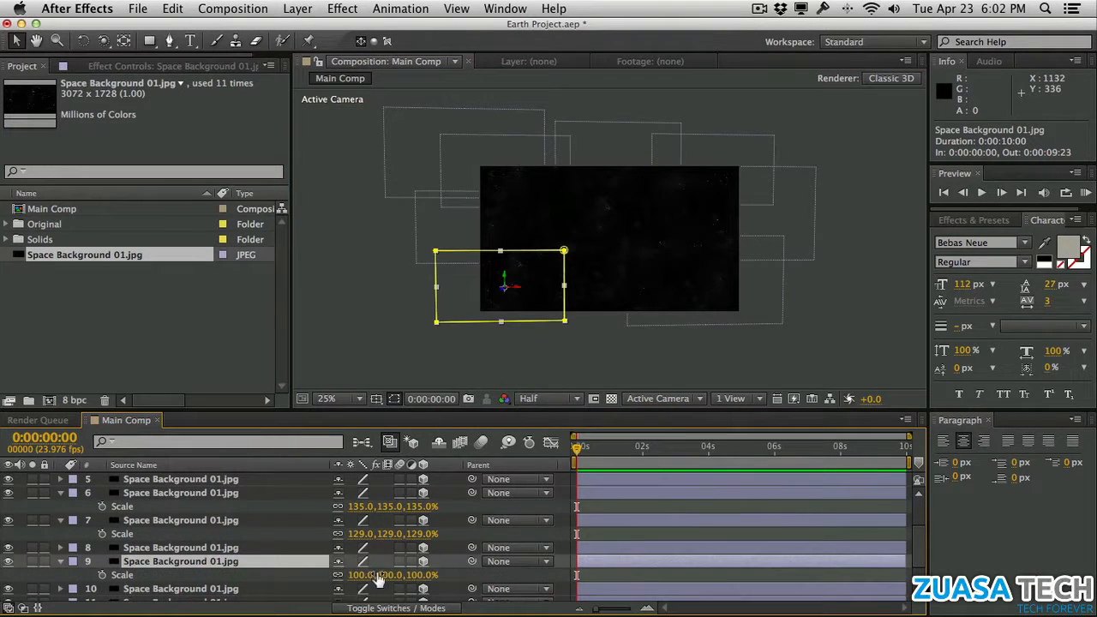
pyautogui.moveTo(378, 580); pyautogui.dragTo(454, 576)
pyautogui.click(502, 330)
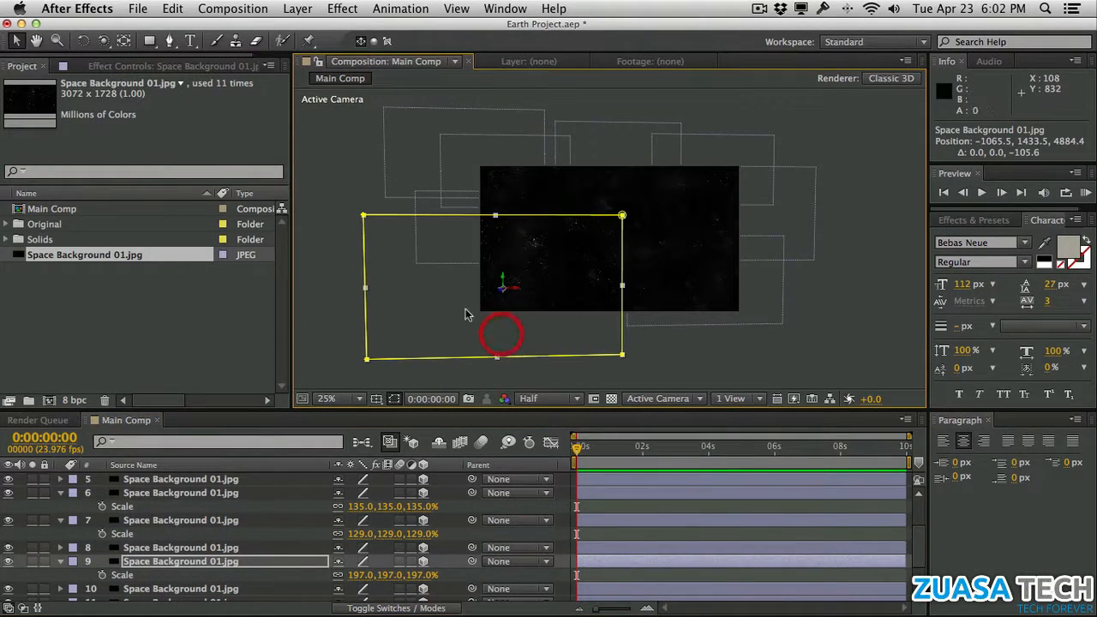
pyautogui.moveTo(466, 315); pyautogui.dragTo(441, 324)
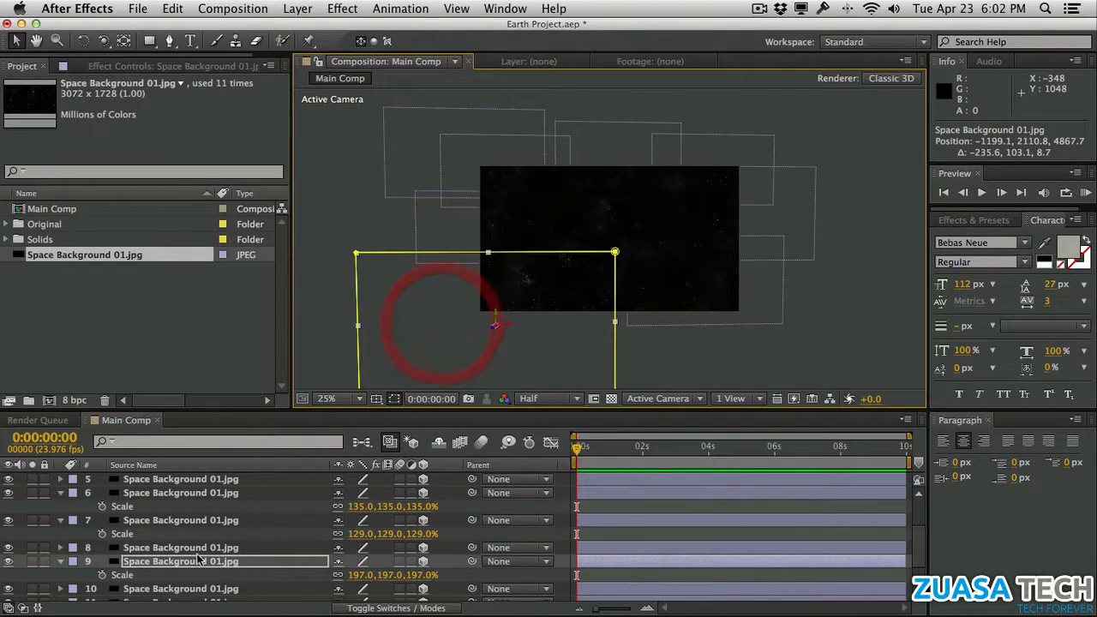
# Step: Scale the central star layer, the lowest one above BG, to 128%
pyautogui.scroll(-3, 199, 561)
pyautogui.click(199, 552)
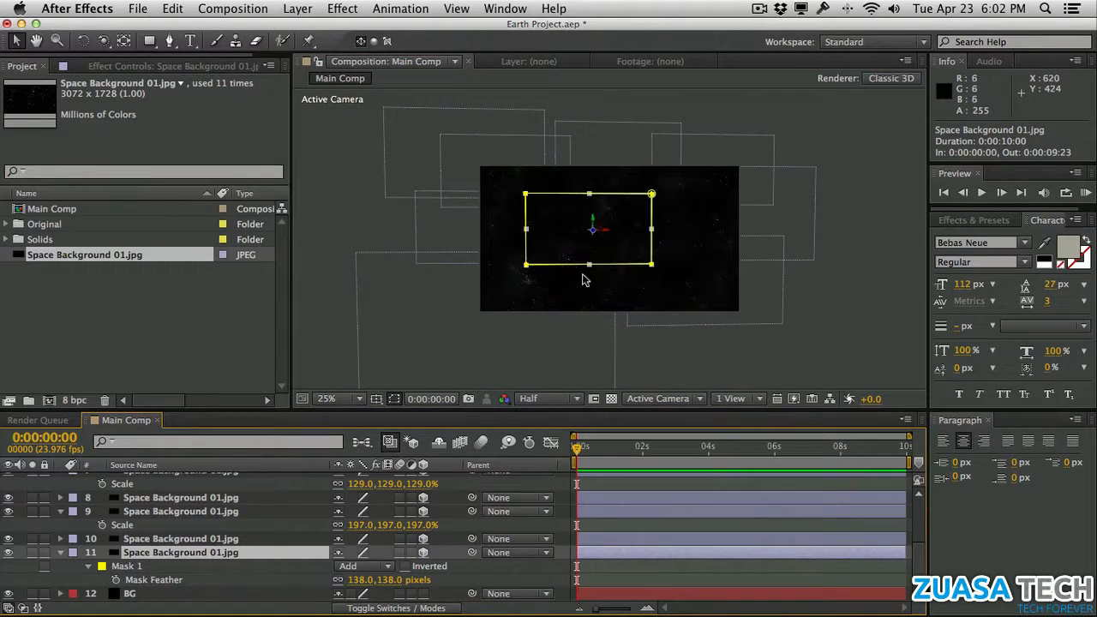
pyautogui.press('s')
pyautogui.moveTo(356, 580); pyautogui.dragTo(377, 579)
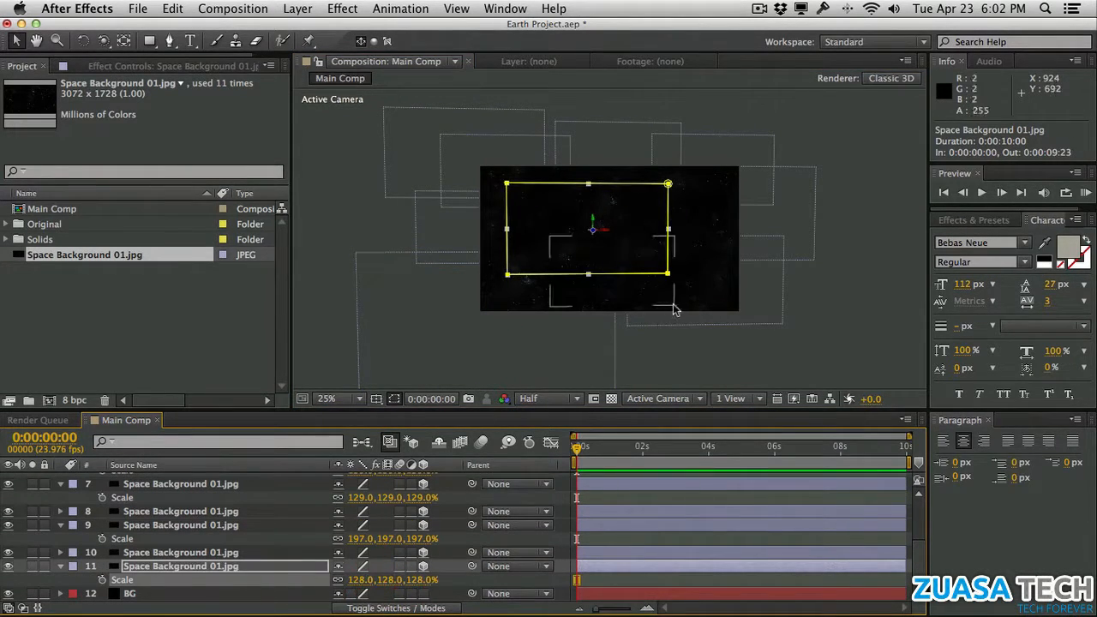
pyautogui.click(849, 264)
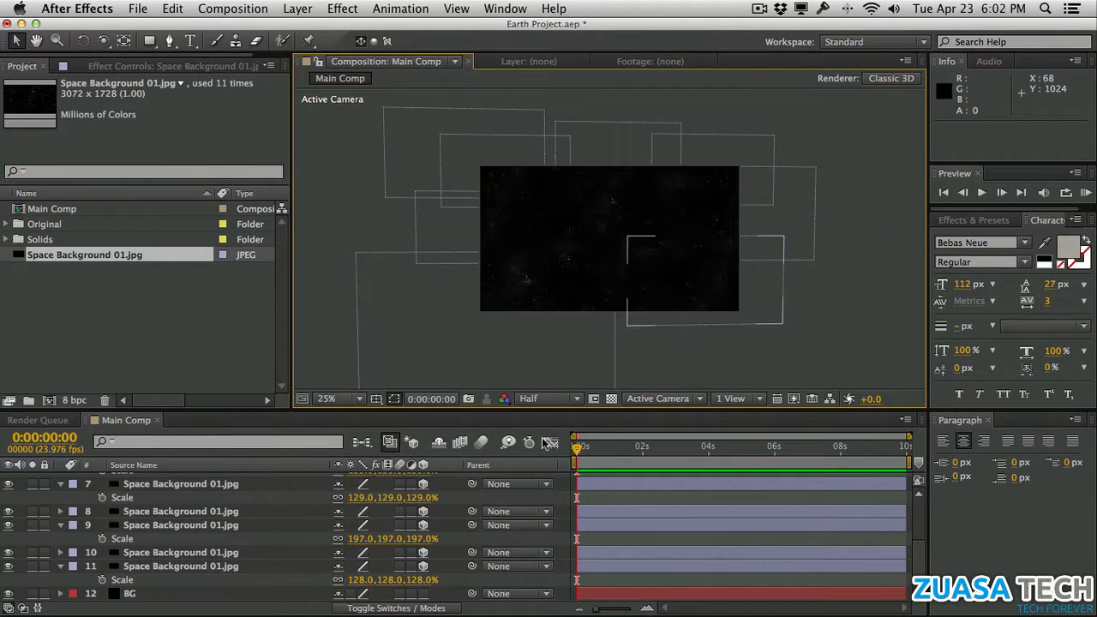
# Step: Scale the lower-right star layer to 188% and move it down and outward past the frame's corner
pyautogui.click(759, 306)
pyautogui.press('s')
pyautogui.click(301, 497)
pyautogui.press('s')
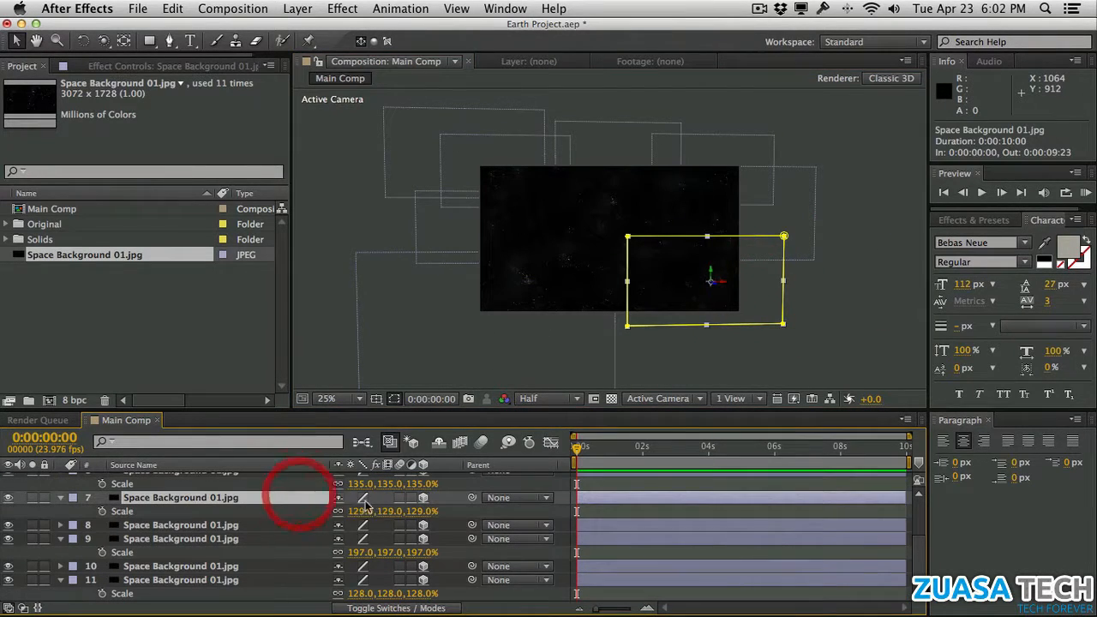
pyautogui.moveTo(370, 511); pyautogui.dragTo(424, 511)
pyautogui.moveTo(664, 332); pyautogui.dragTo(691, 353)
# Step: Fit the composition in the viewer and orbit the camera to about 225, 391, -1728 to check star coverage
pyautogui.click(404, 204)
pyautogui.click(381, 398)
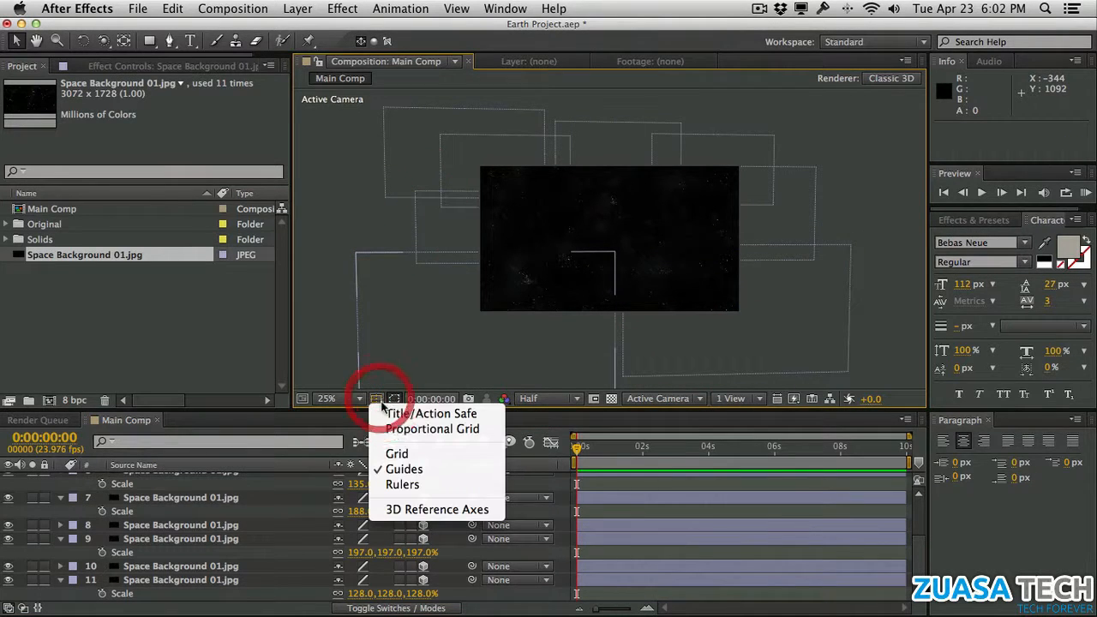
pyautogui.click(341, 358)
pyautogui.click(342, 398)
pyautogui.click(348, 359)
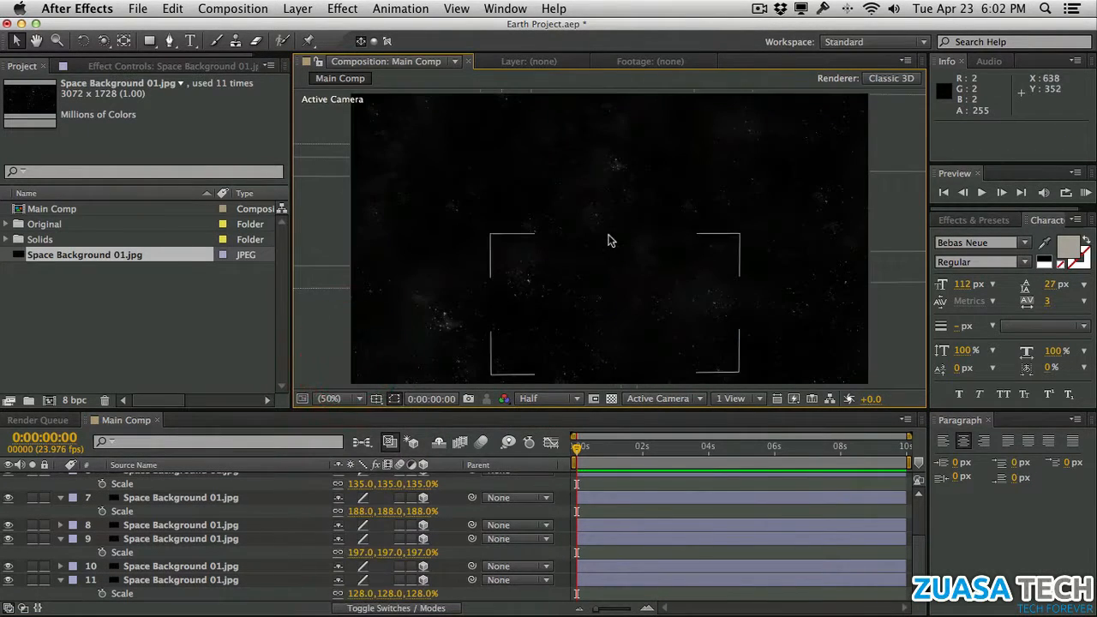
pyautogui.moveTo(609, 233)
pyautogui.mouseDown()
pyautogui.moveTo(529, 237)
pyautogui.moveTo(639, 245)
pyautogui.moveTo(600, 240)
pyautogui.moveTo(626, 246)
pyautogui.moveTo(603, 249)
pyautogui.mouseUp()
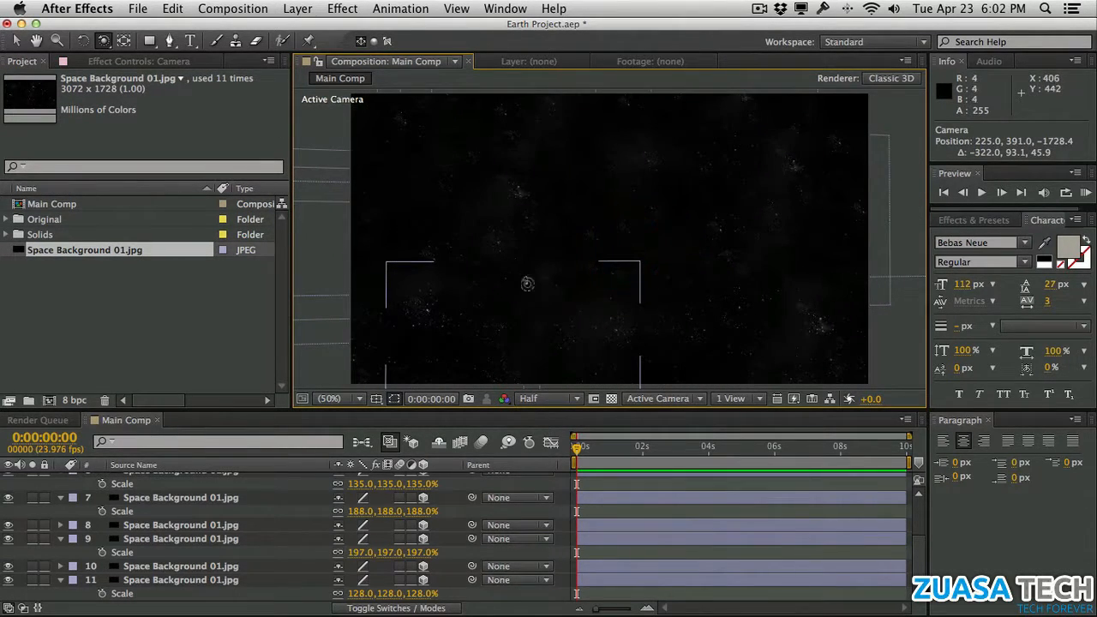
# Step: Collapse the expanded properties of all the Space Background 01.jpg layers
pyautogui.scroll(3, 144, 525)
pyautogui.click(60, 493)
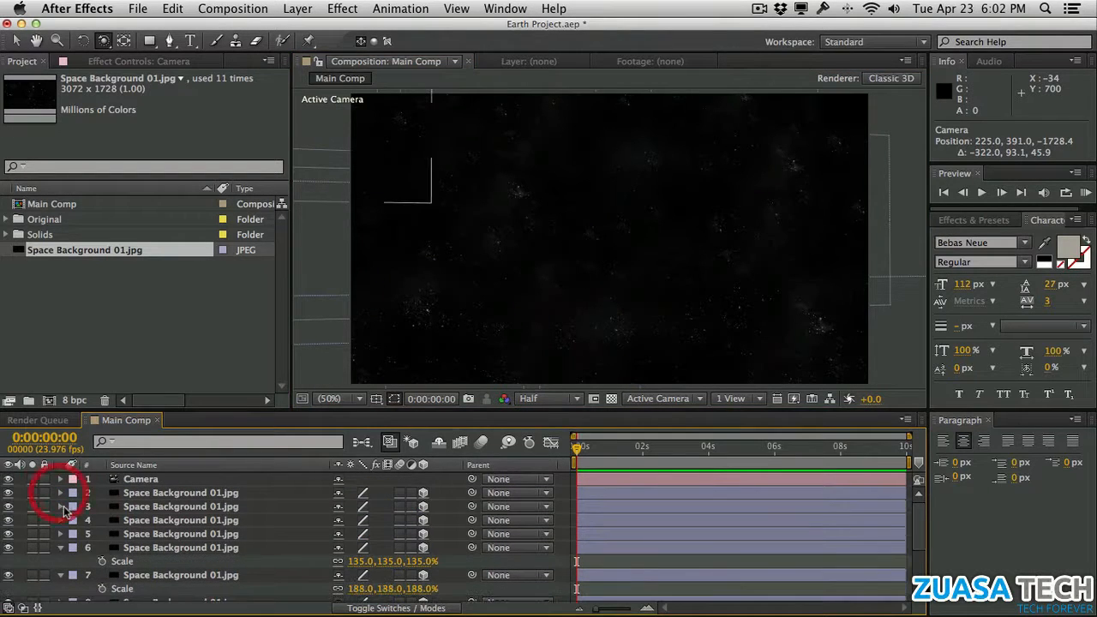
pyautogui.click(60, 561)
pyautogui.click(61, 561)
pyautogui.scroll(-1, 72, 565)
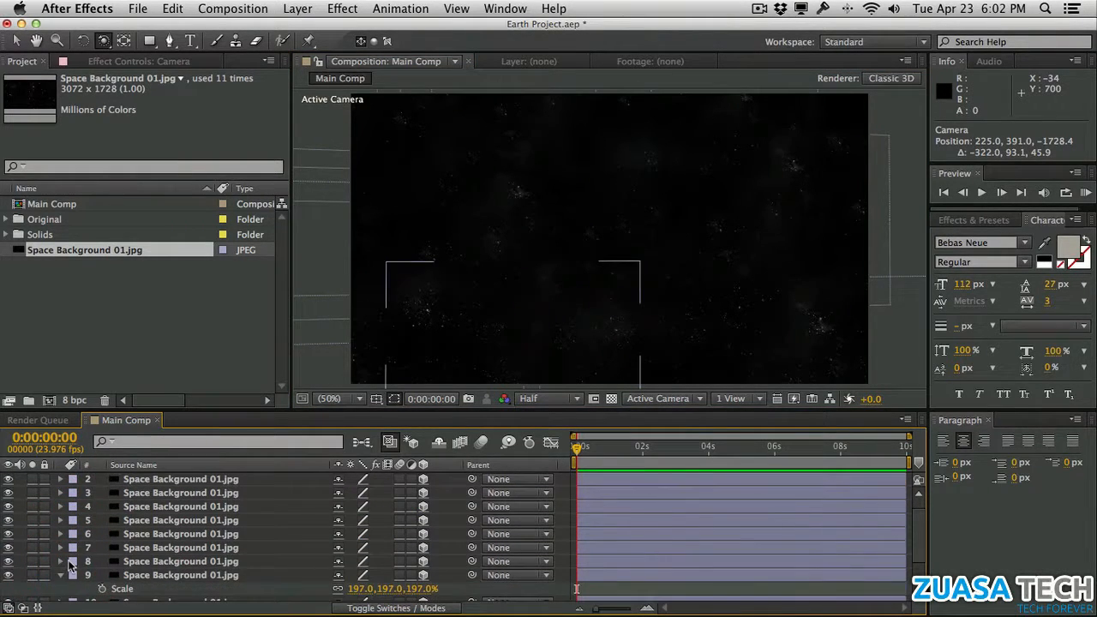
pyautogui.click(63, 576)
pyautogui.scroll(-2, 161, 543)
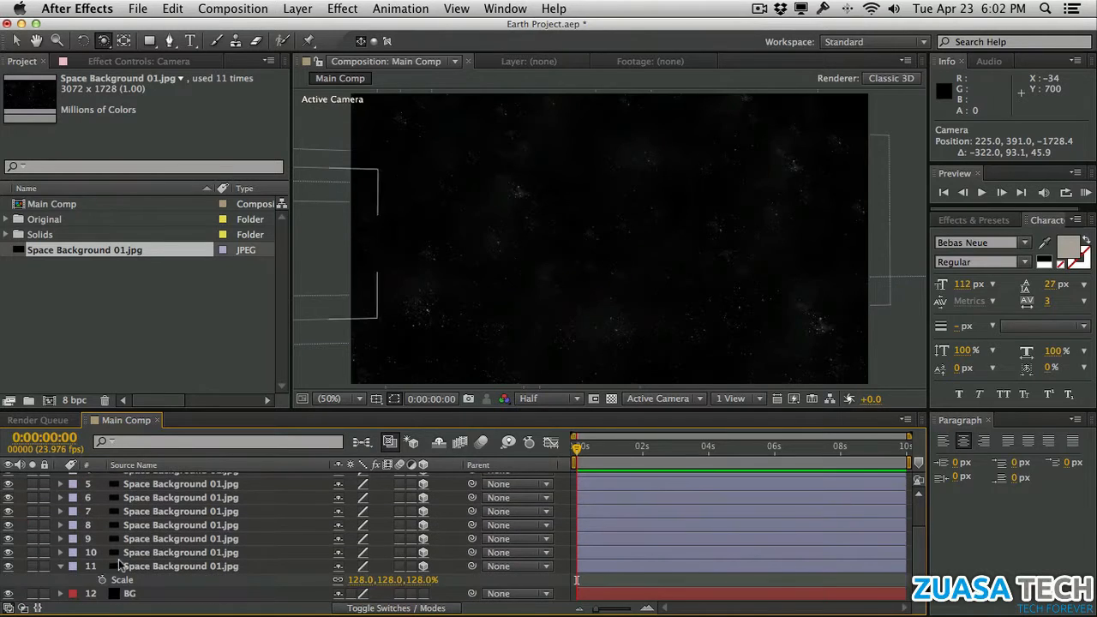
pyautogui.click(61, 567)
pyautogui.scroll(3, 291, 515)
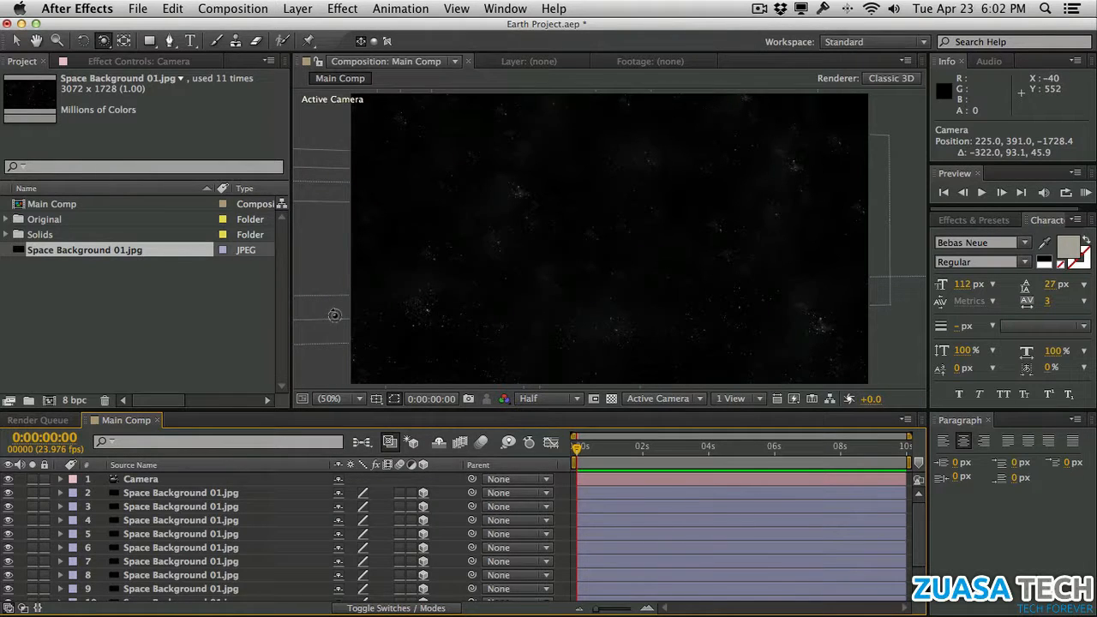
# Step: Create a black 1280 x 720 solid layer named Earth
pyautogui.click(298, 7)
pyautogui.moveTo(497, 34)
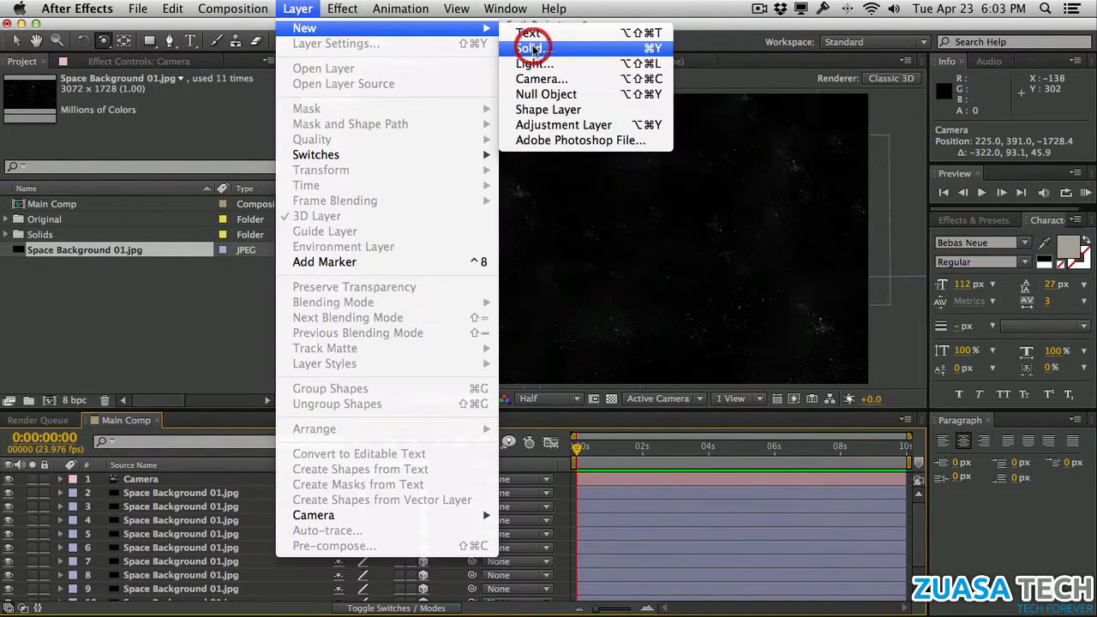
pyautogui.click(535, 40)
pyautogui.write('Earth')
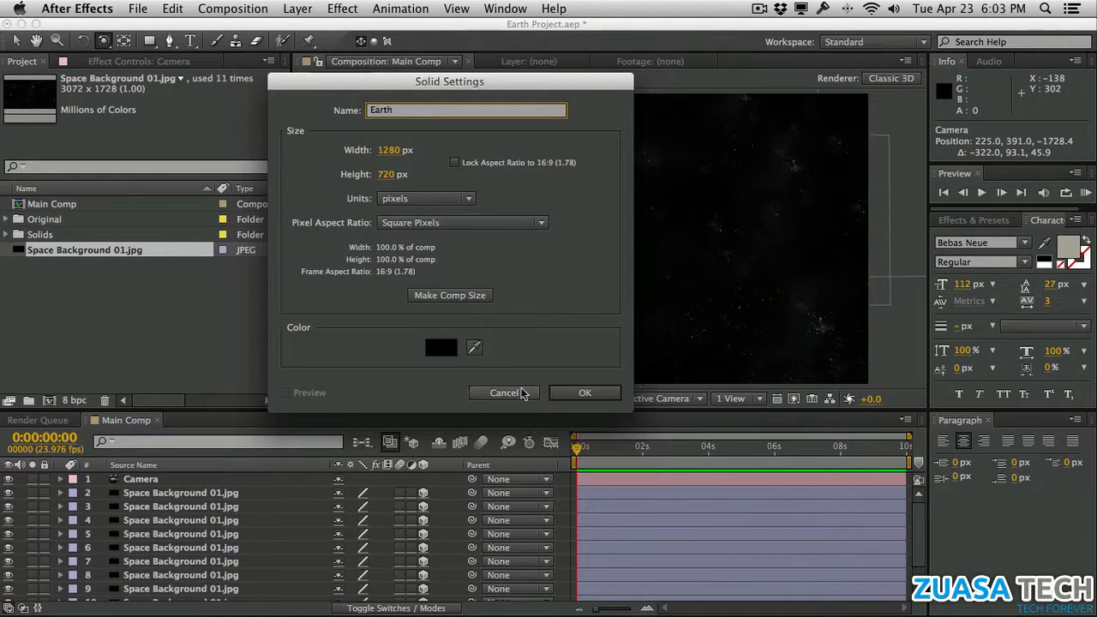
pyautogui.press('Return')
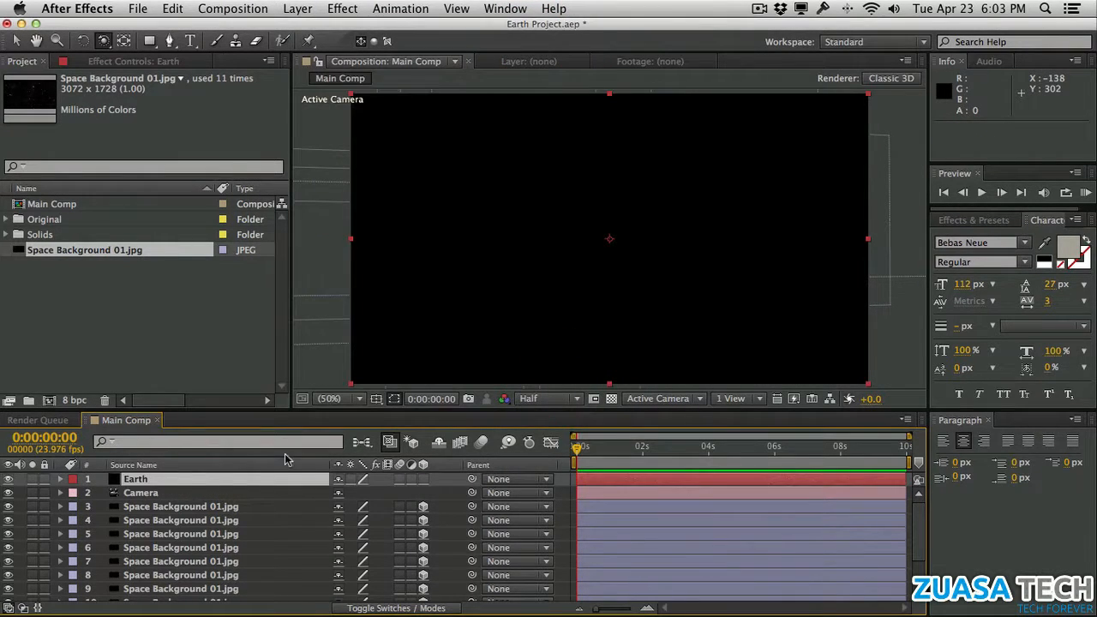
# Step: Apply the Video Copilot Element effect to the Earth layer and open its Scene Setup
pyautogui.click(342, 8)
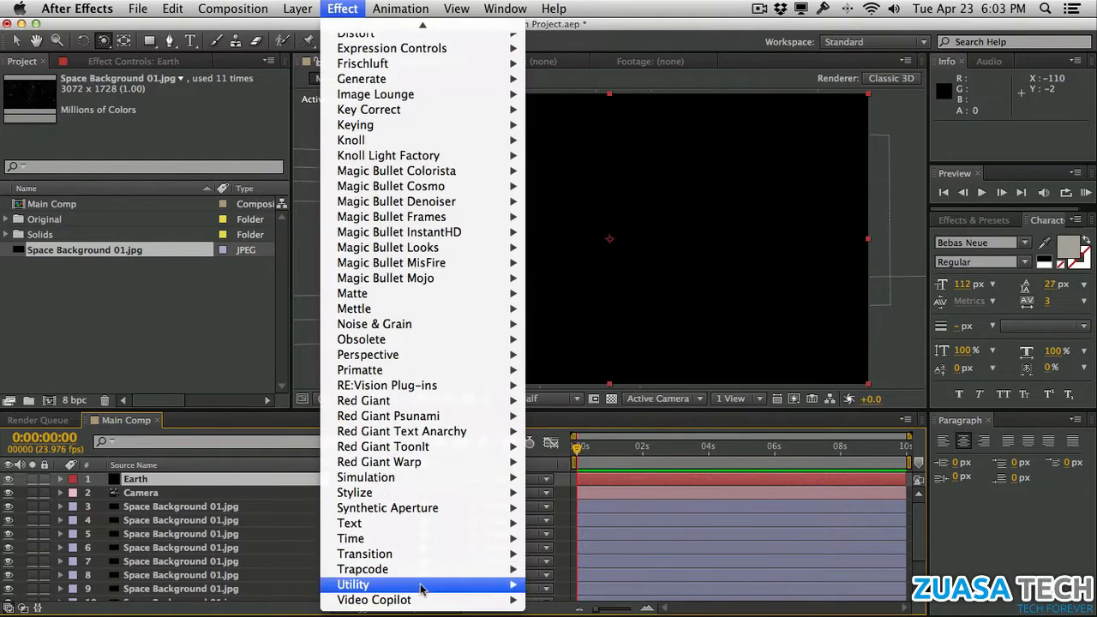
pyautogui.moveTo(434, 604)
pyautogui.click(559, 585)
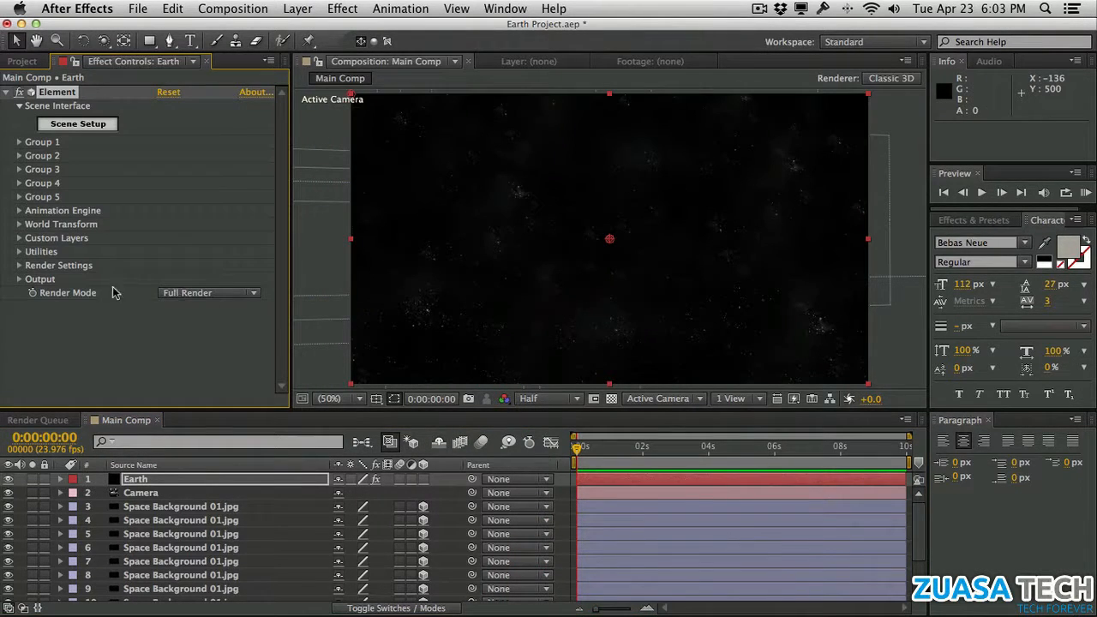
pyautogui.click(78, 124)
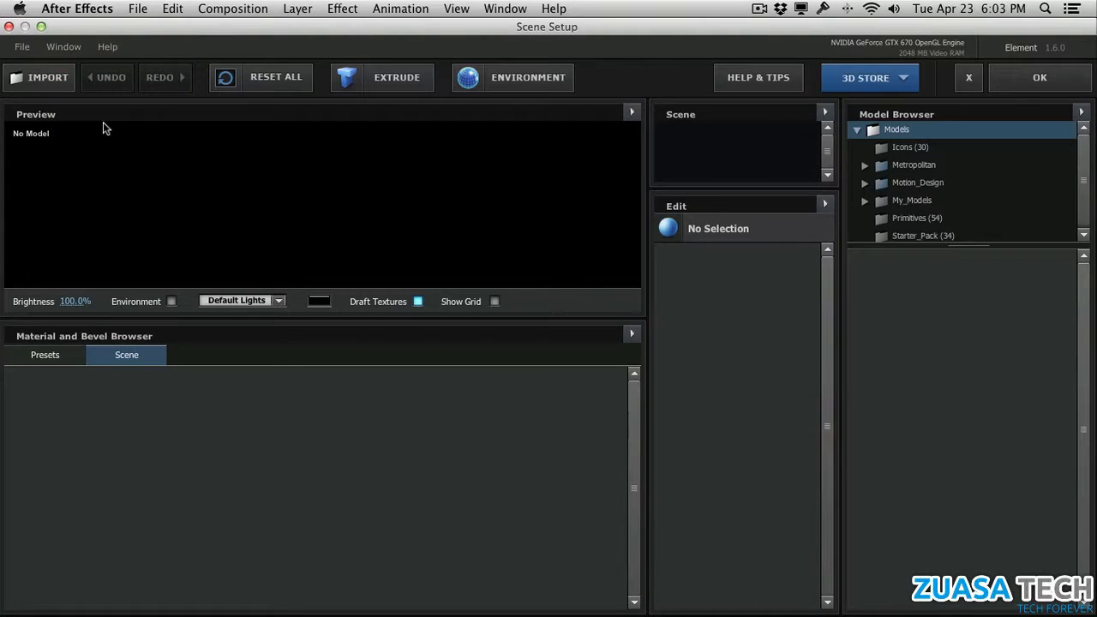
# Step: Add the earth model from the My_Models Earth folder to the scene and rotate its enlarged preview
pyautogui.moveTo(277, 318); pyautogui.dragTo(288, 391)
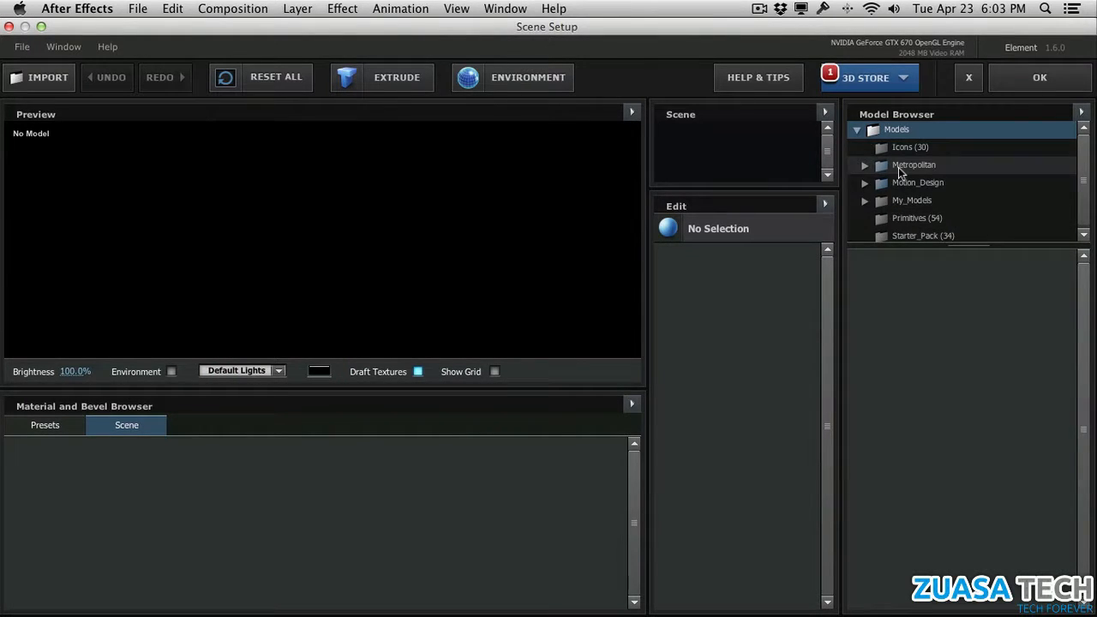
pyautogui.click(865, 200)
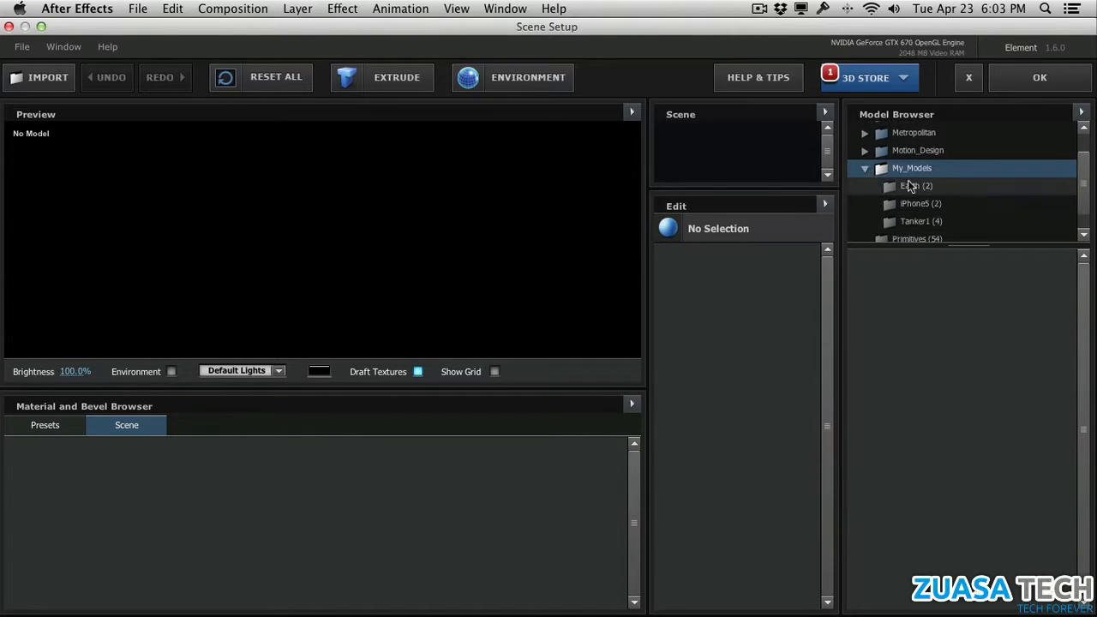
pyautogui.click(911, 186)
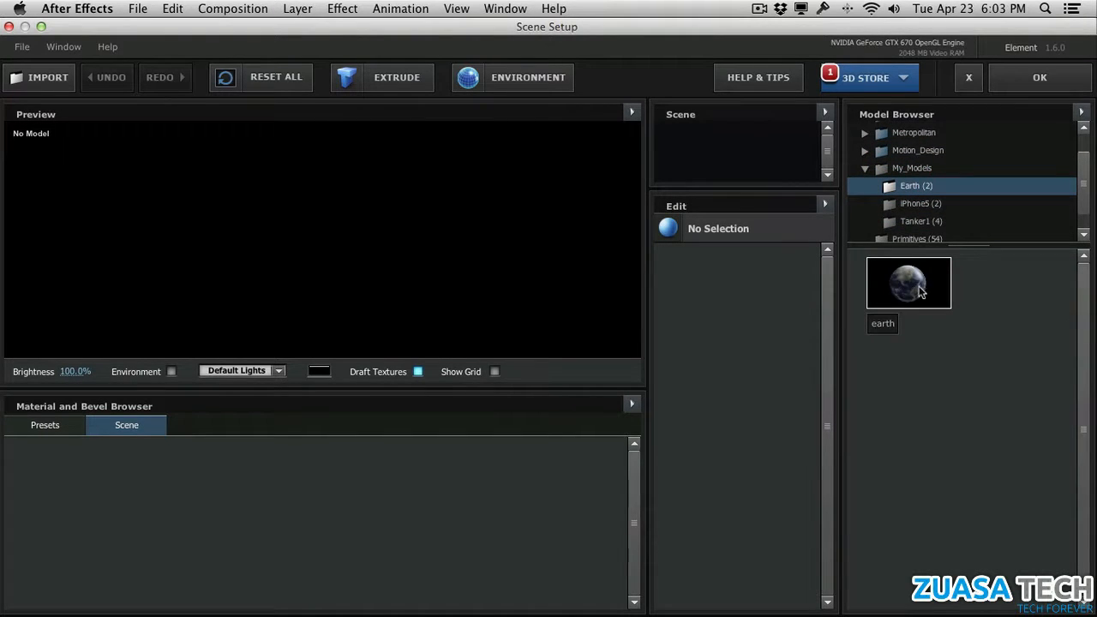
pyautogui.click(887, 266)
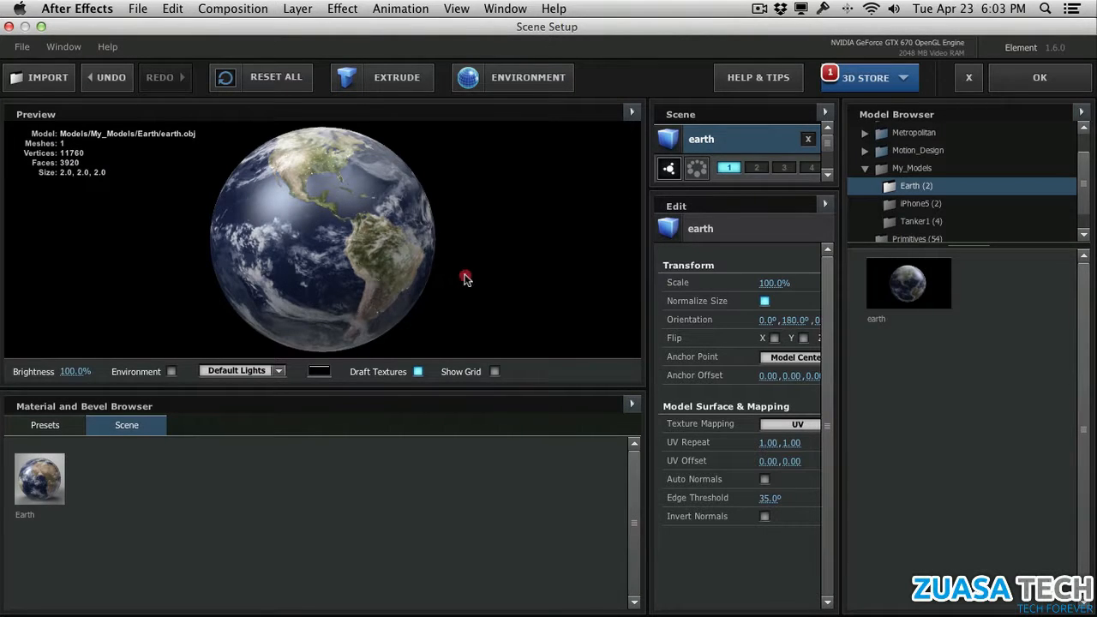
pyautogui.moveTo(465, 277); pyautogui.dragTo(491, 280)
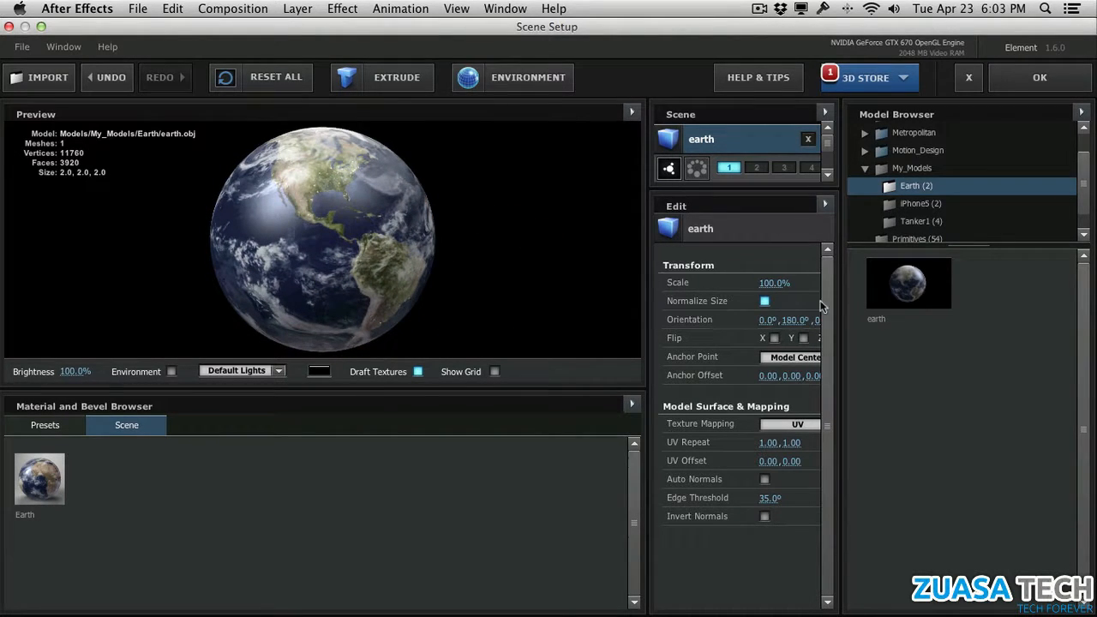
# Step: Select the Earth material in the scene and lower its Specular to 0.00, checking the globe from another angle
pyautogui.moveTo(773, 187); pyautogui.dragTo(776, 413)
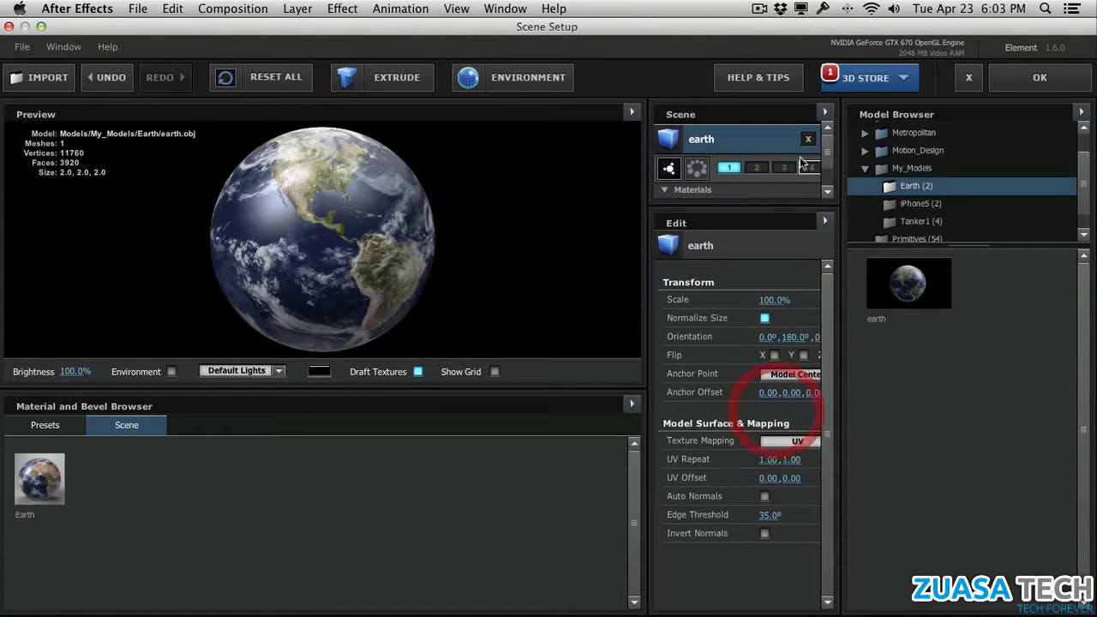
pyautogui.moveTo(828, 147); pyautogui.dragTo(827, 191)
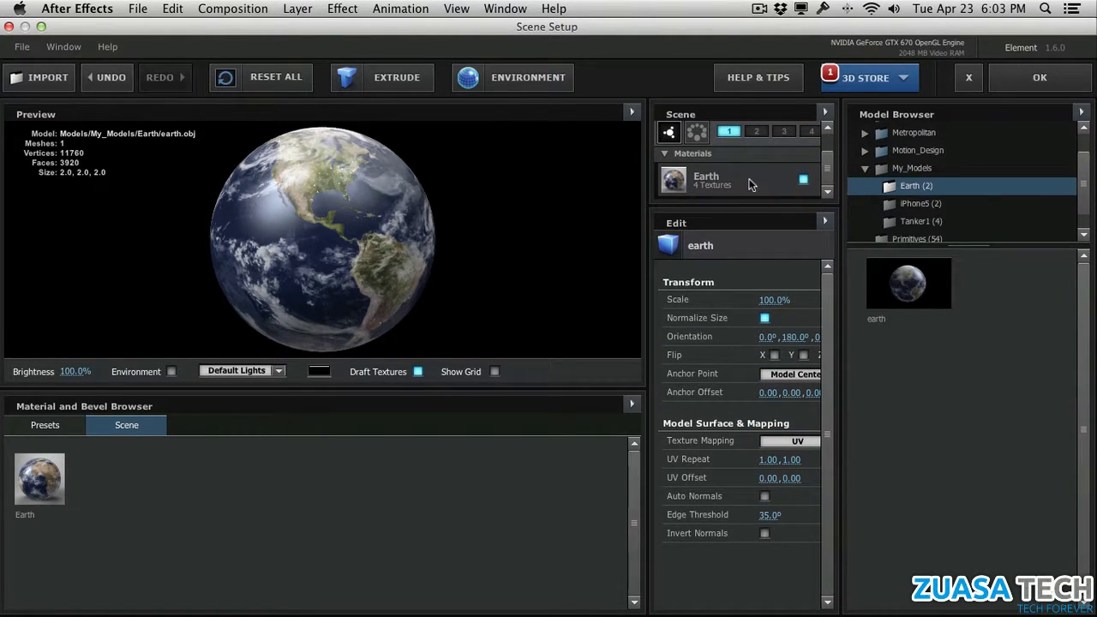
pyautogui.click(750, 181)
pyautogui.moveTo(844, 341); pyautogui.dragTo(900, 411)
pyautogui.moveTo(772, 325); pyautogui.dragTo(720, 326)
pyautogui.moveTo(896, 376); pyautogui.dragTo(894, 357)
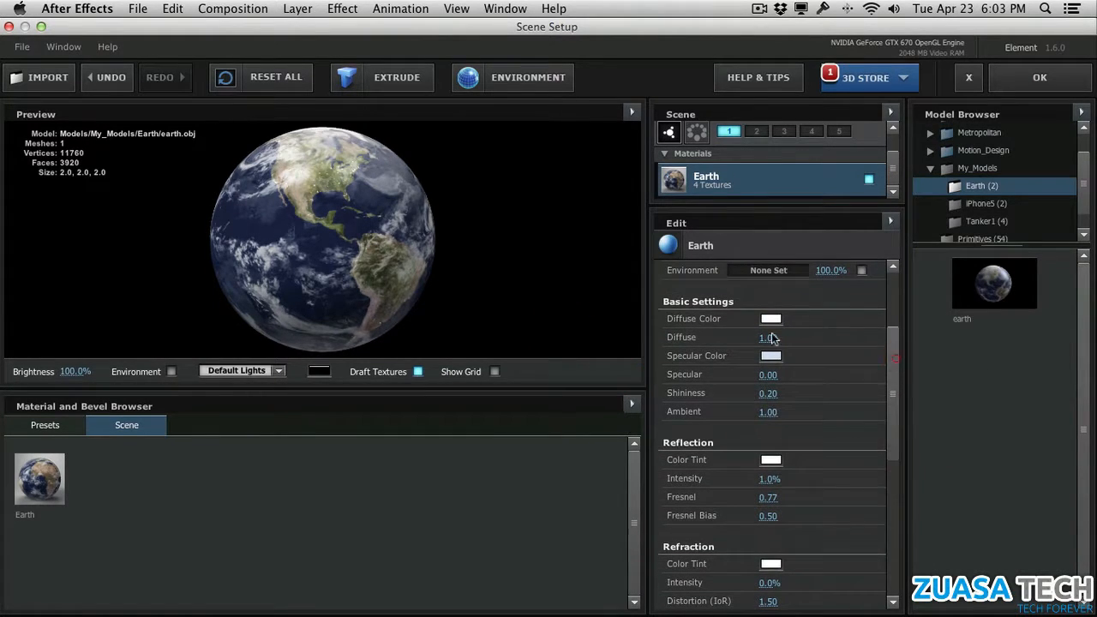
pyautogui.moveTo(345, 236); pyautogui.dragTo(402, 238)
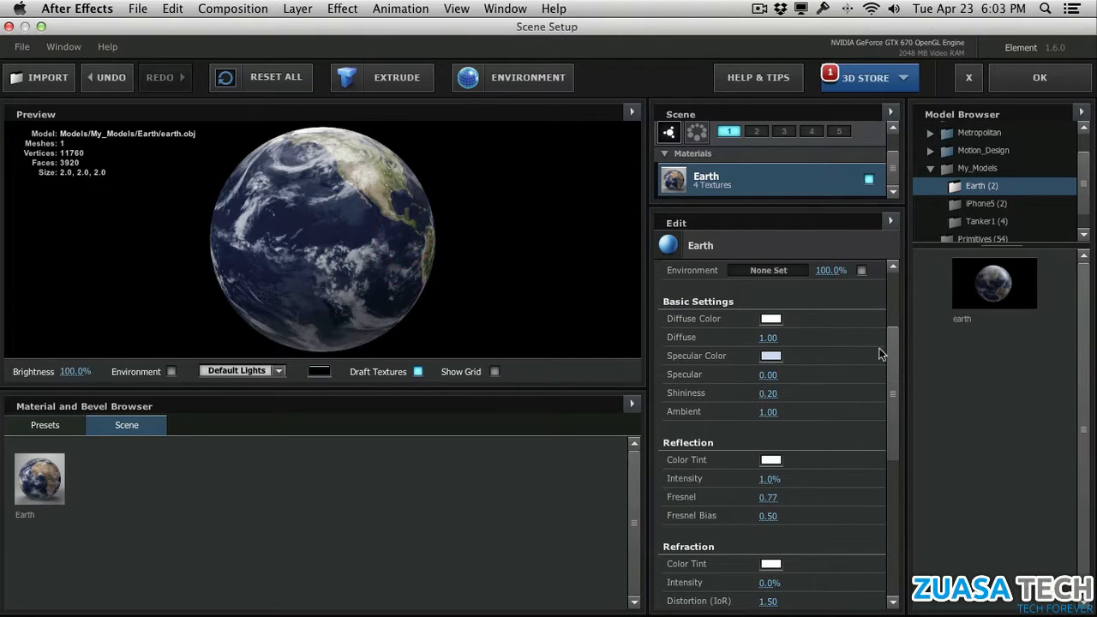
# Step: Set the Earth material's Diffuse Color to dark grey 2B2B2B and accept the scene setup
pyautogui.moveTo(891, 343); pyautogui.dragTo(891, 326)
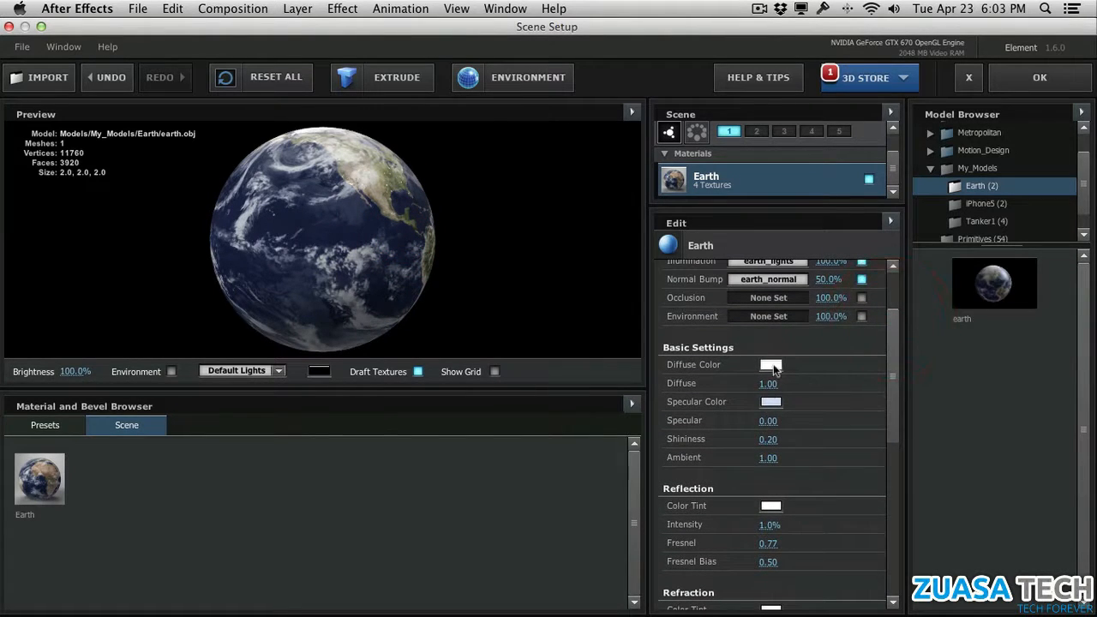
pyautogui.click(772, 366)
pyautogui.moveTo(400, 136)
pyautogui.mouseDown()
pyautogui.moveTo(387, 295)
pyautogui.moveTo(396, 305)
pyautogui.mouseUp()
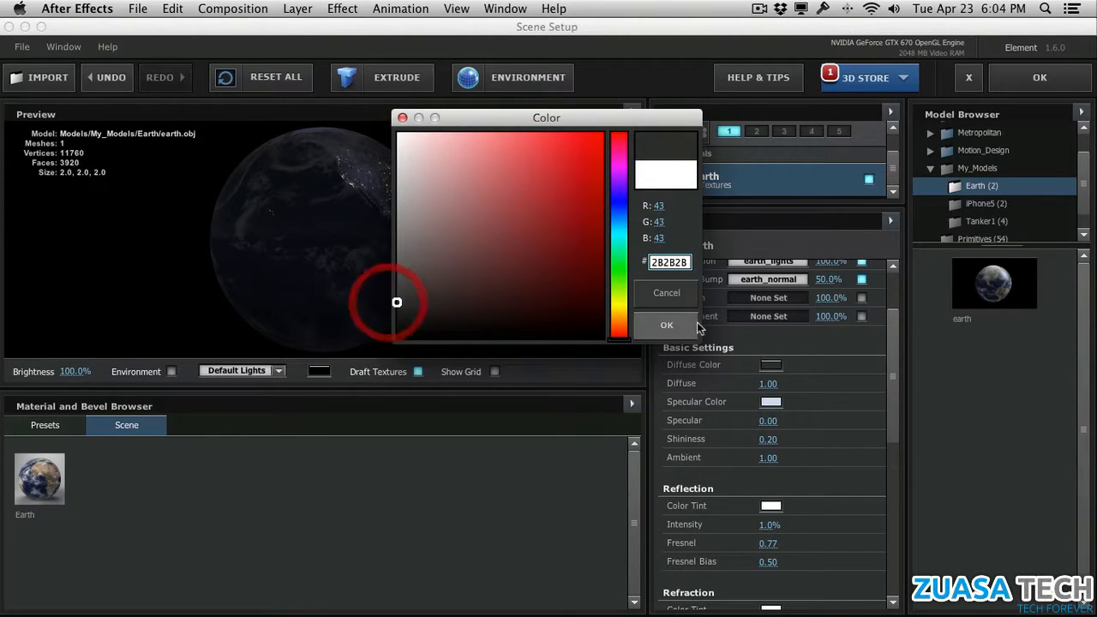
pyautogui.click(396, 306)
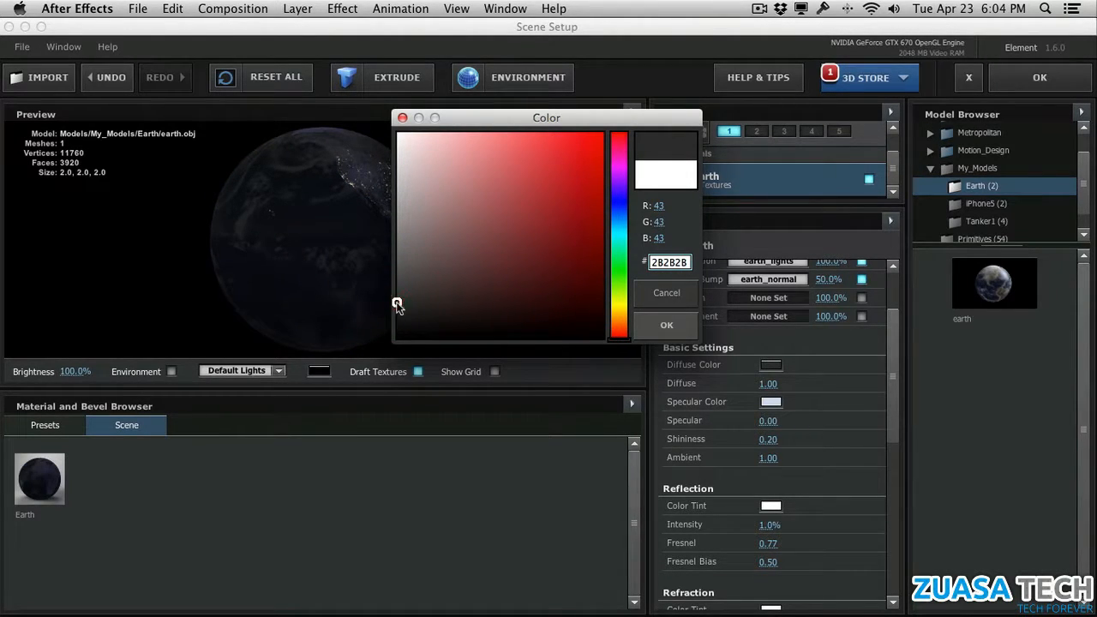
pyautogui.click(691, 324)
pyautogui.moveTo(894, 353); pyautogui.dragTo(894, 306)
pyautogui.click(1018, 79)
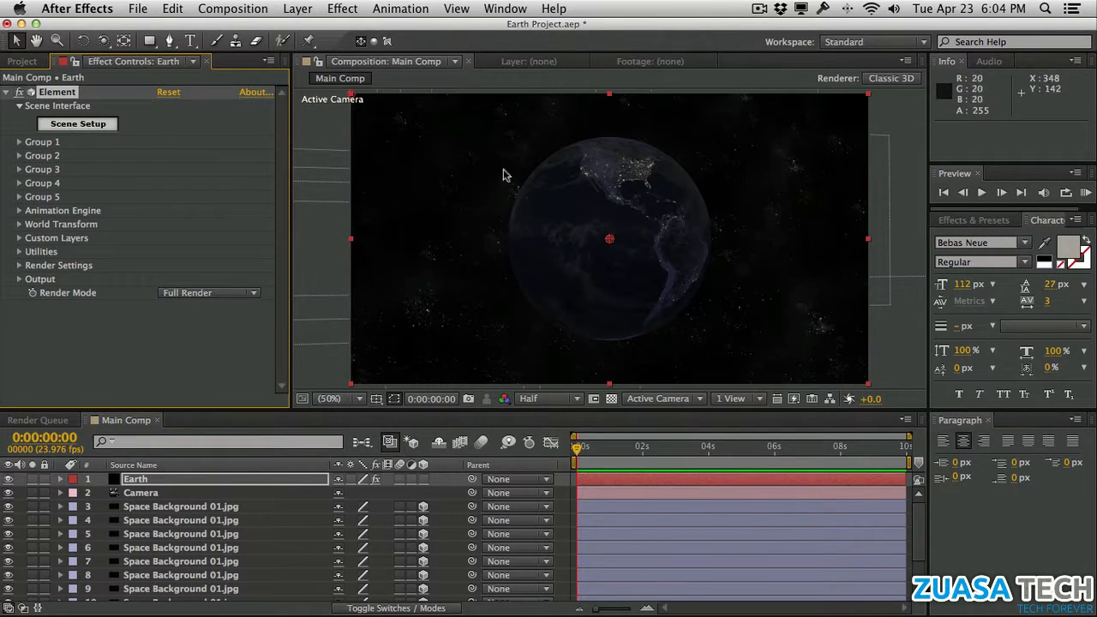
pyautogui.click(266, 487)
pyautogui.click(249, 507)
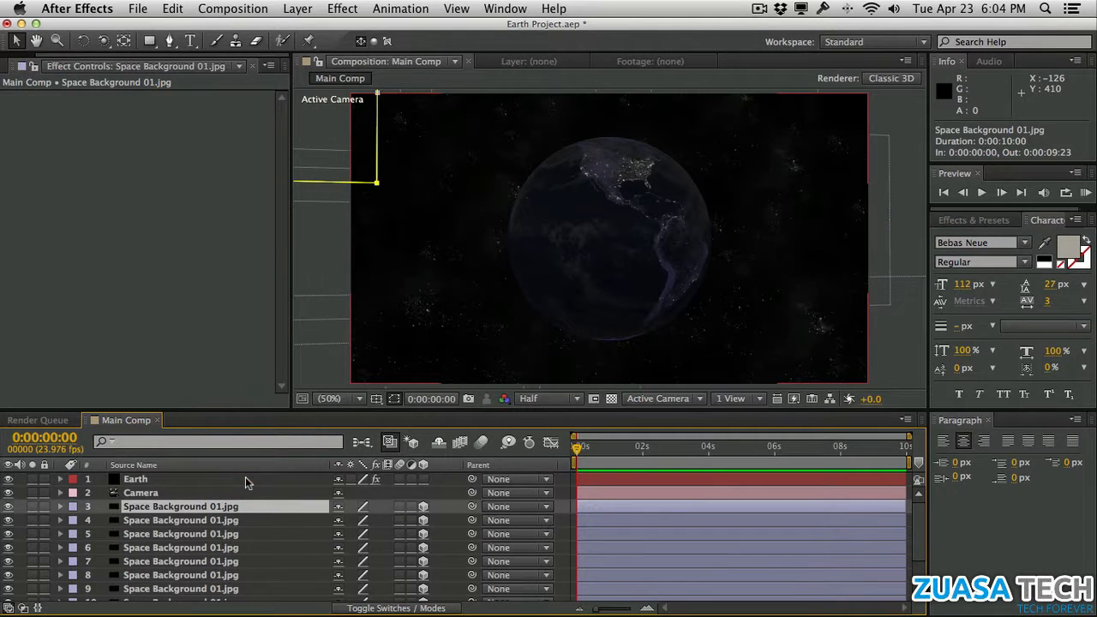
pyautogui.click(245, 479)
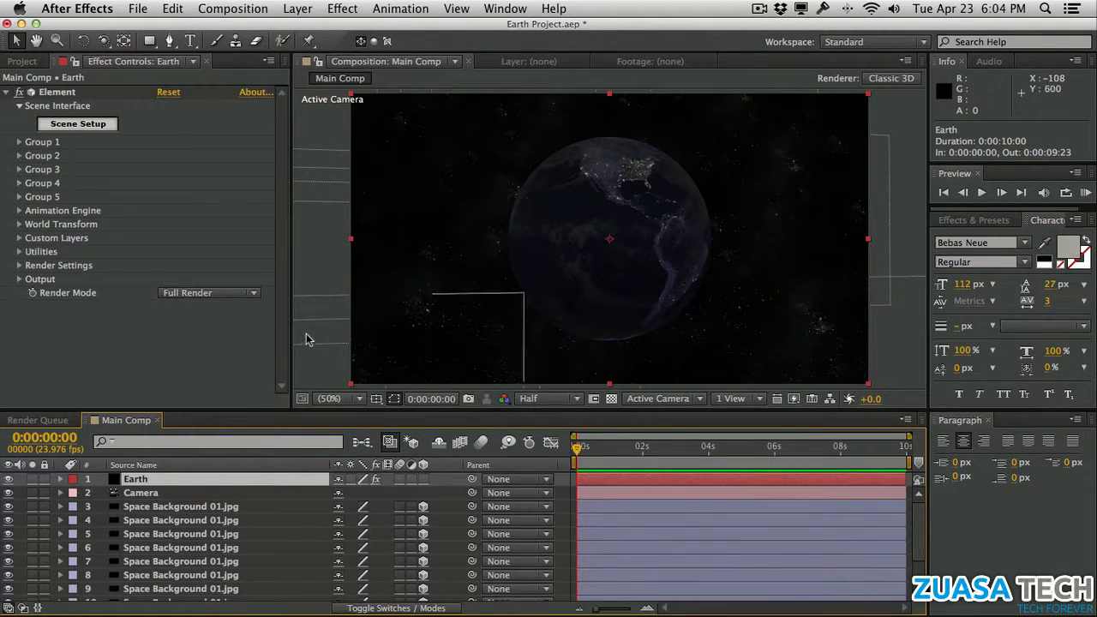
# Step: Orbit the camera to another angle, select all ten Space Background layers and push them back in Z to beyond 25,000
pyautogui.press('c')
pyautogui.moveTo(568, 238); pyautogui.dragTo(532, 262)
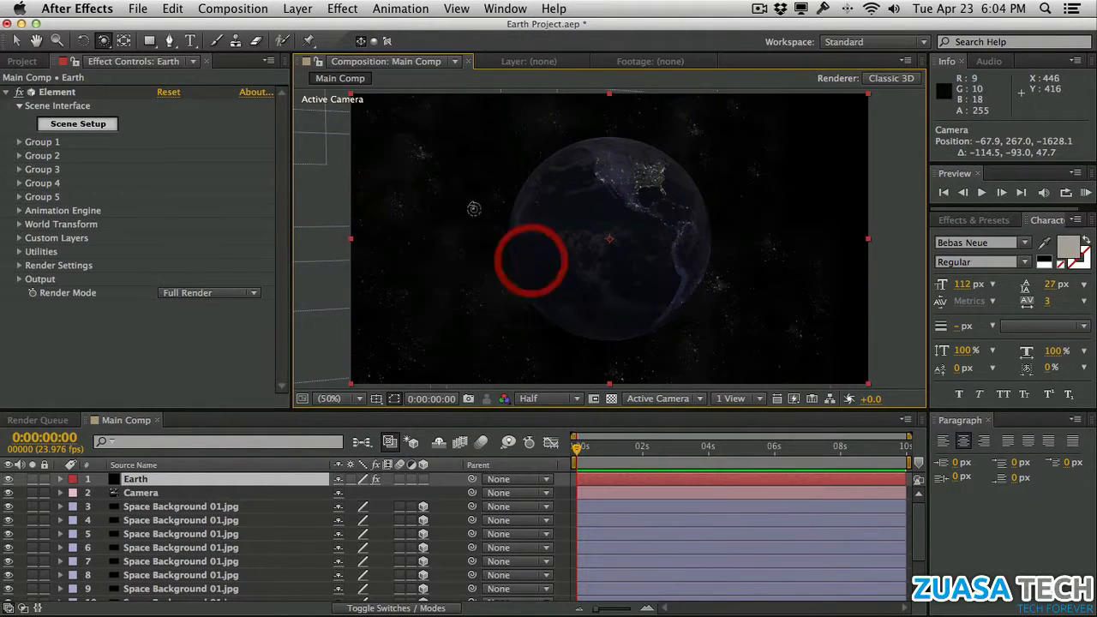
pyautogui.click(240, 507)
pyautogui.scroll(-3, 242, 523)
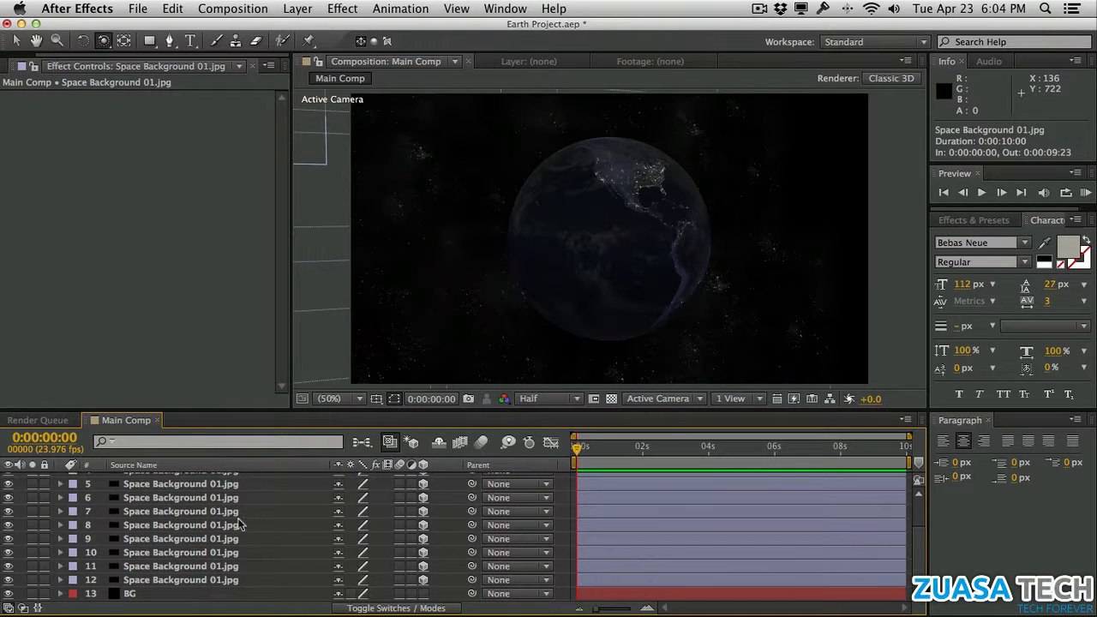
pyautogui.keyDown('shift'); pyautogui.click(251, 583); pyautogui.keyUp('shift')
pyautogui.press('p')
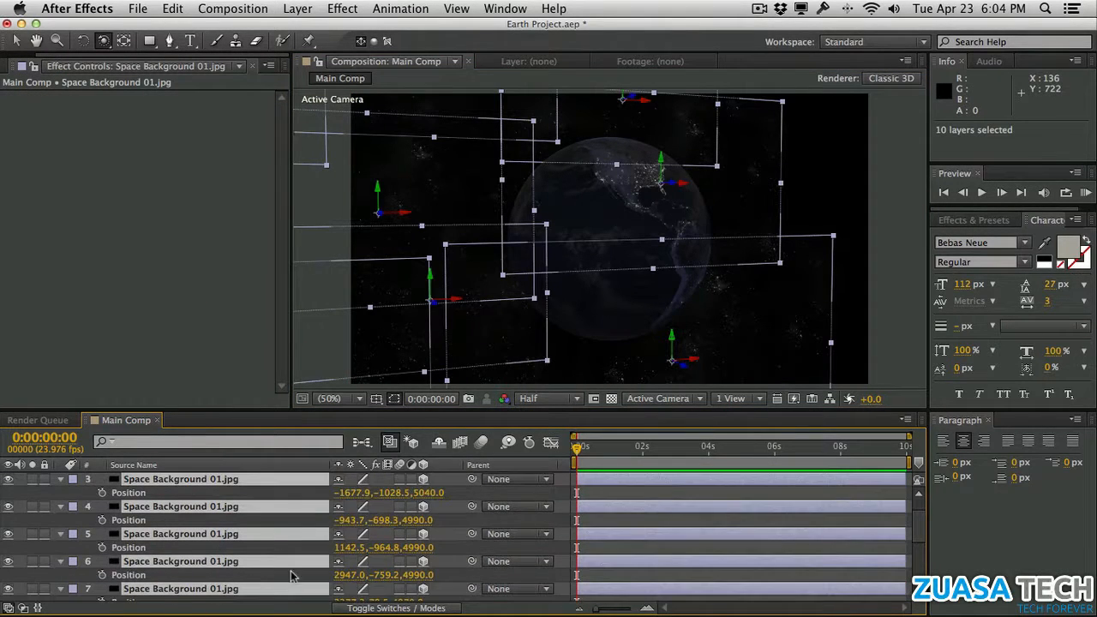
pyautogui.moveTo(423, 502); pyautogui.dragTo(844, 475)
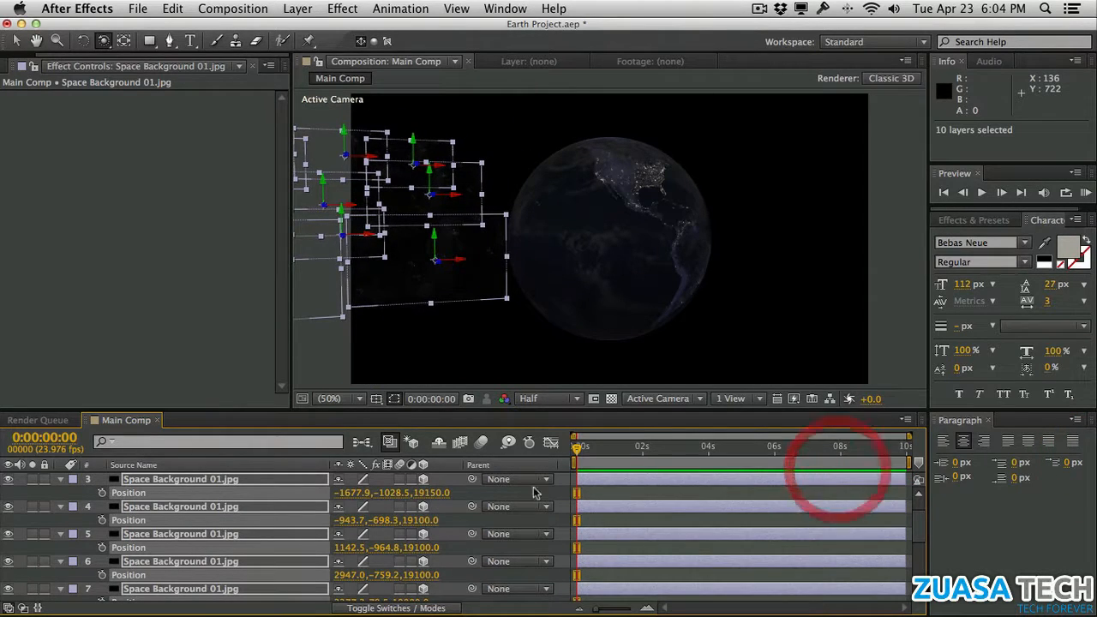
pyautogui.moveTo(426, 496); pyautogui.dragTo(918, 458)
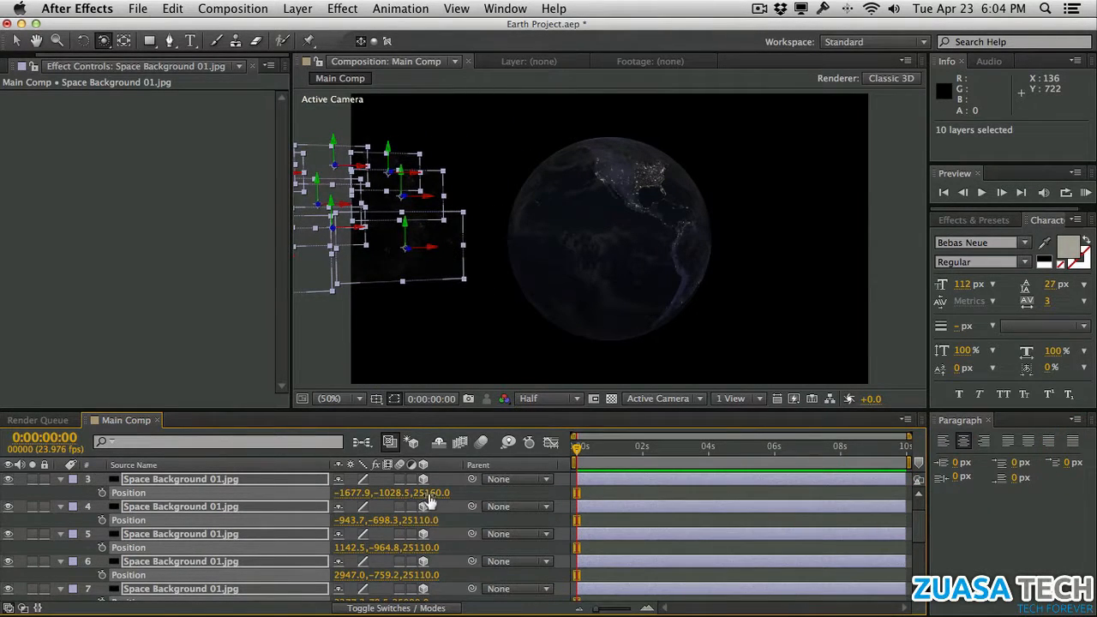
pyautogui.moveTo(429, 494); pyautogui.dragTo(624, 483)
# Step: Scale the selected Space Background layers up together to about 1340% and orbit the camera to check how the stars fill the frame
pyautogui.press('s')
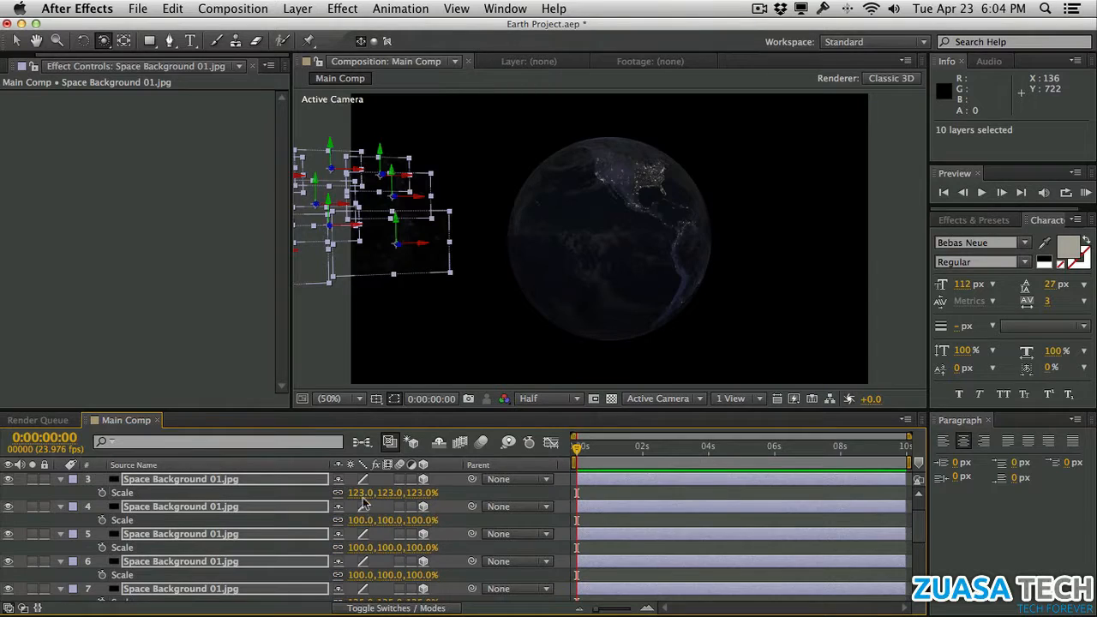
pyautogui.moveTo(363, 494); pyautogui.dragTo(444, 481)
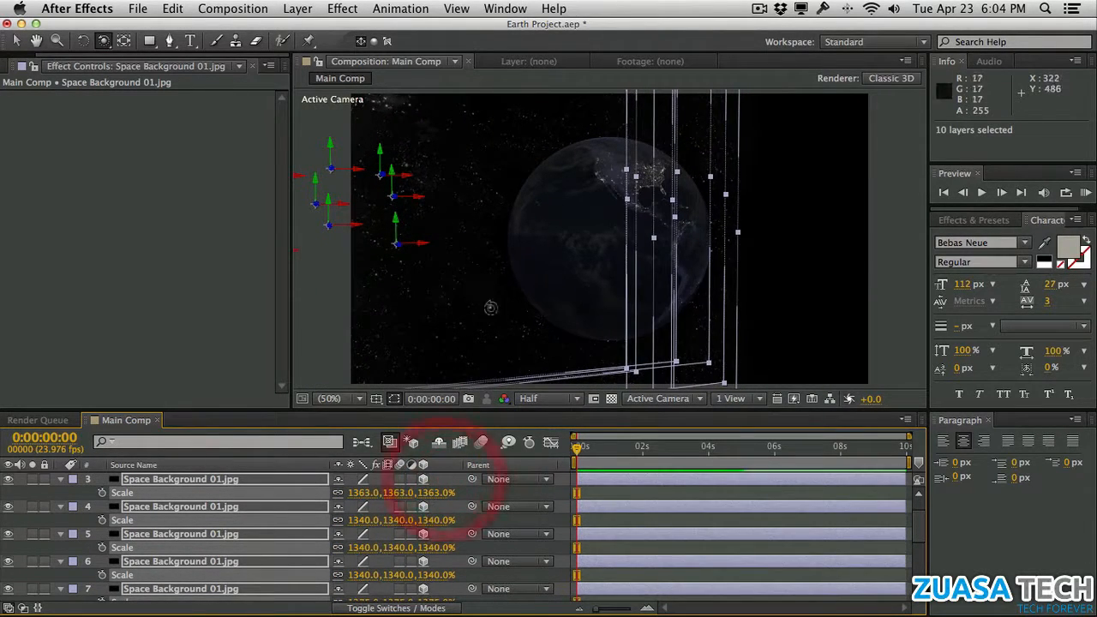
pyautogui.moveTo(495, 311); pyautogui.dragTo(464, 306)
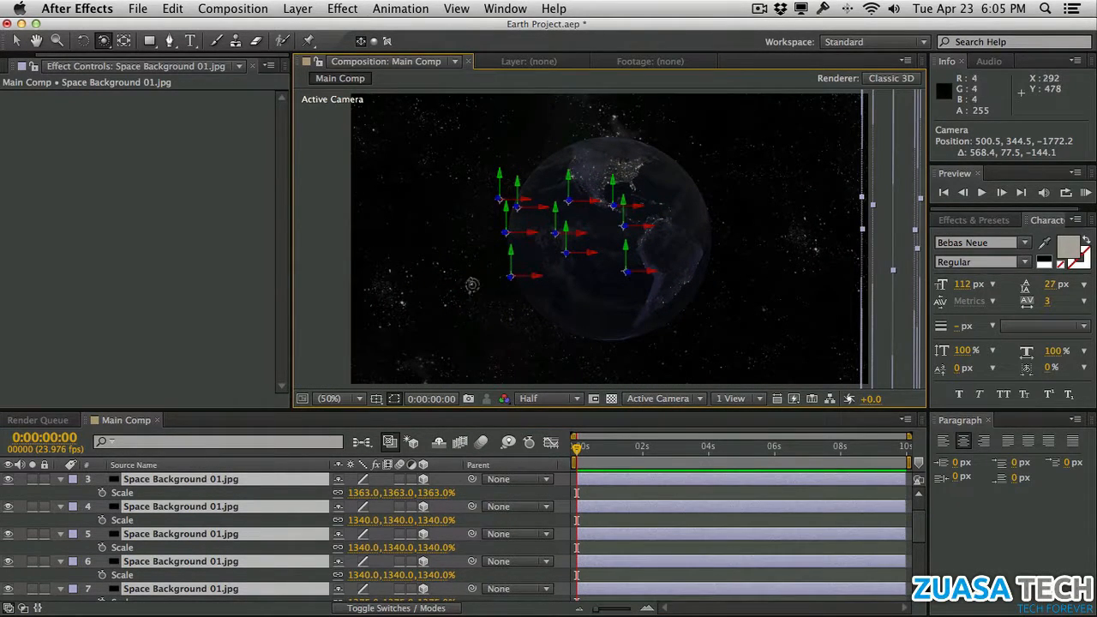
pyautogui.scroll(2, 210, 500)
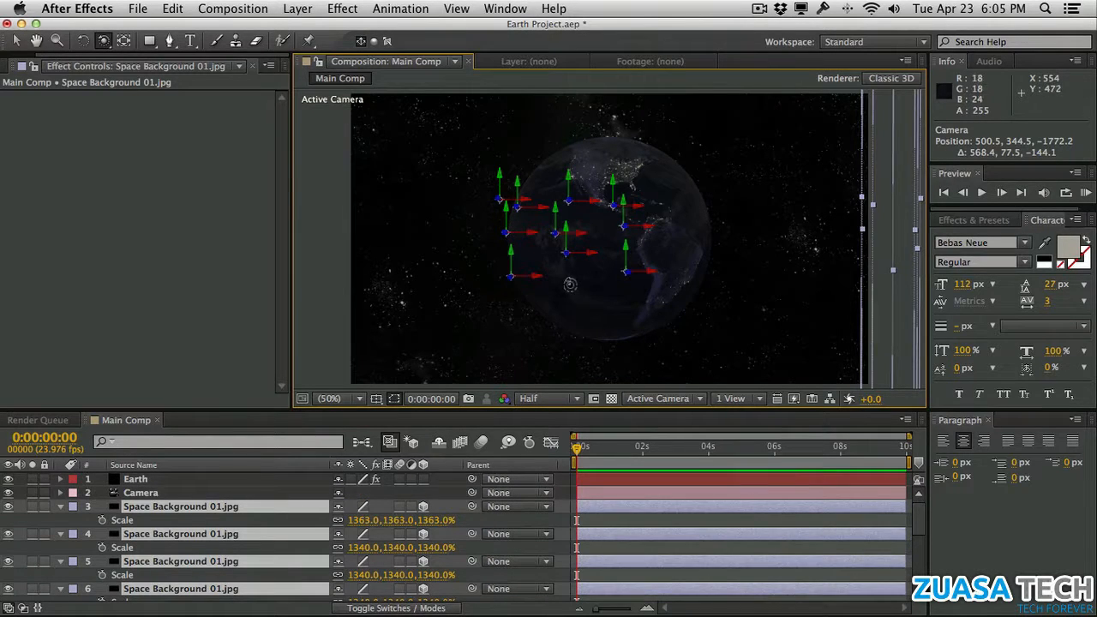
pyautogui.moveTo(570, 284); pyautogui.dragTo(673, 277)
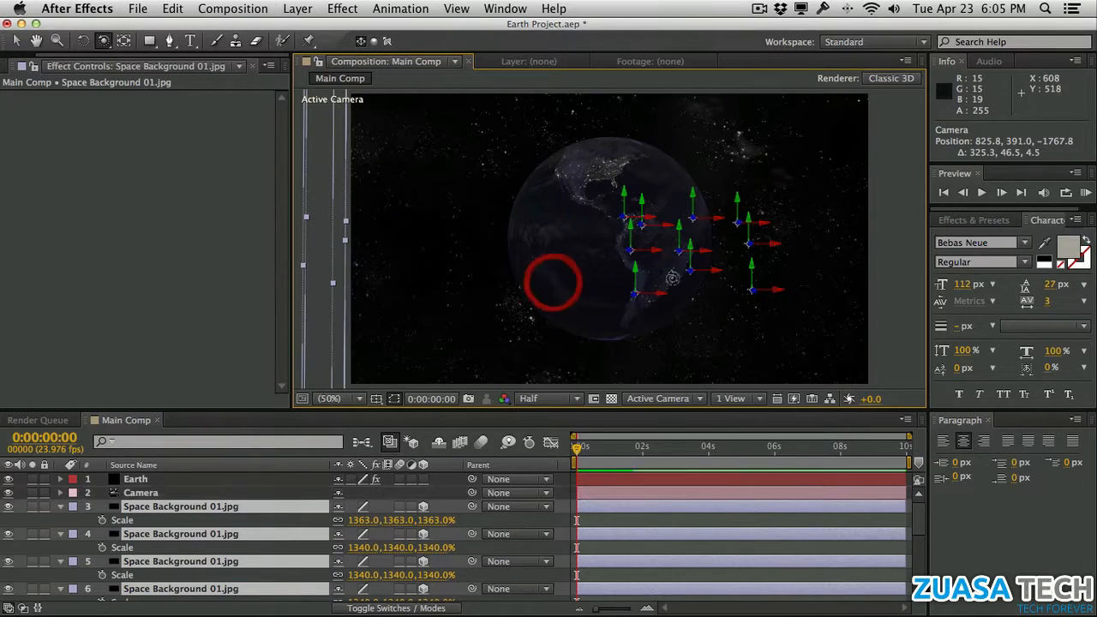
pyautogui.moveTo(529, 248); pyautogui.dragTo(540, 248)
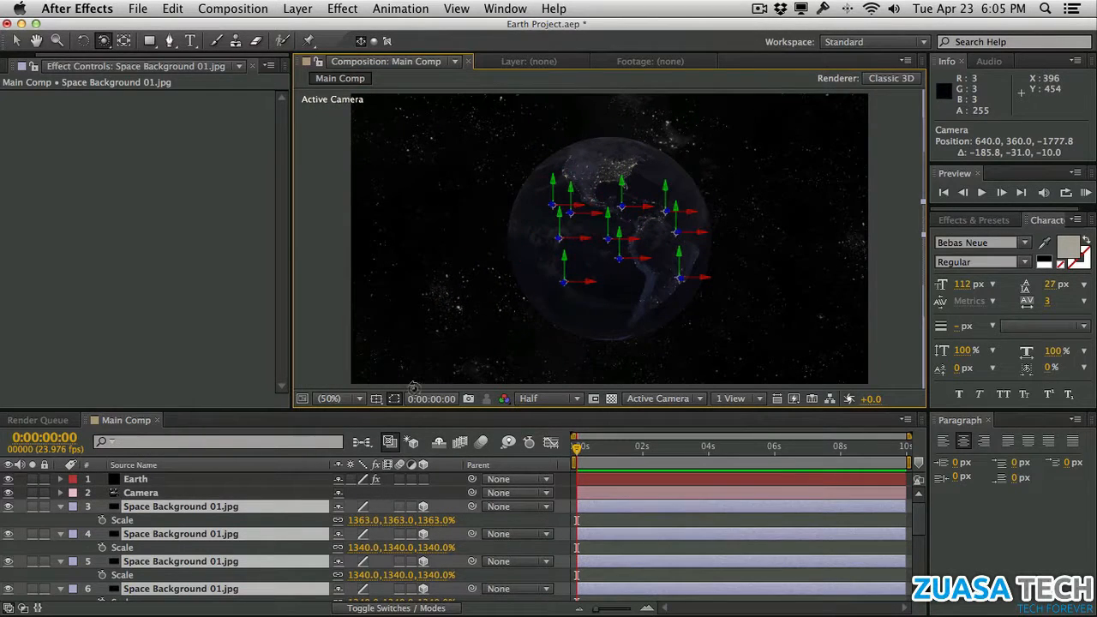
pyautogui.click(61, 506)
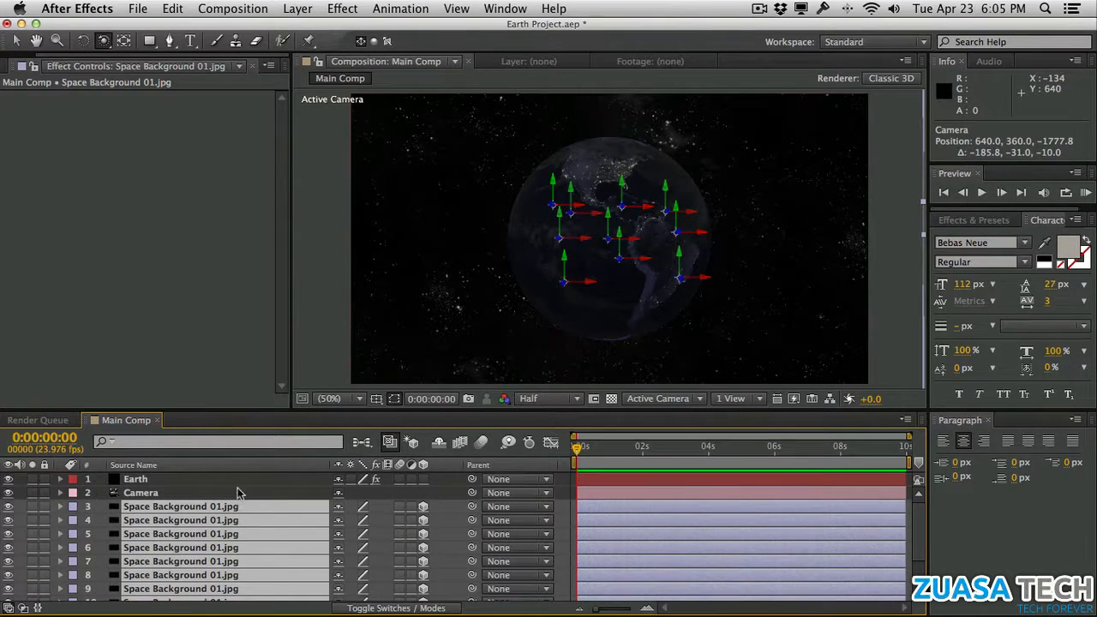
# Step: Push the Earth model back by setting Position Z to 2170 in the Group 1 Particle Replicator of the Earth layer's Element effect
pyautogui.click(237, 480)
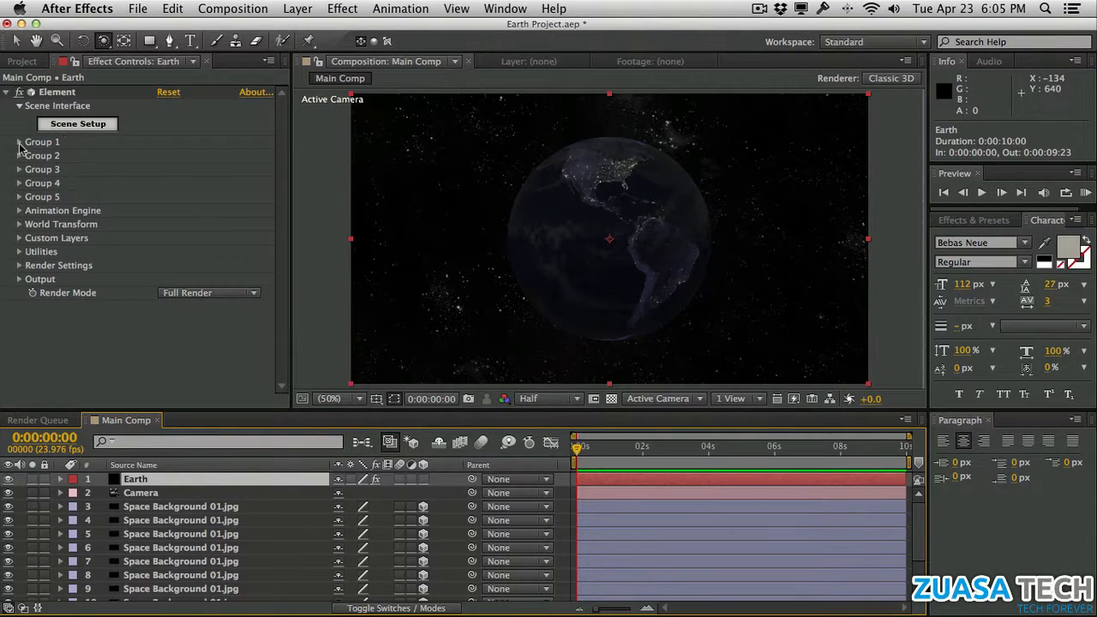
pyautogui.click(19, 142)
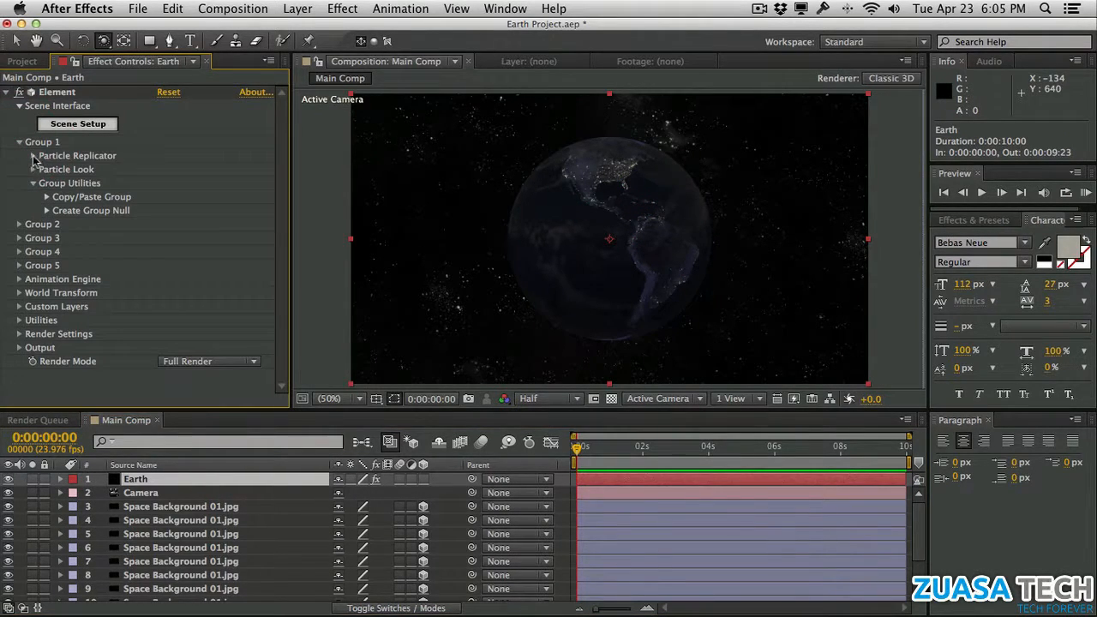
pyautogui.click(32, 156)
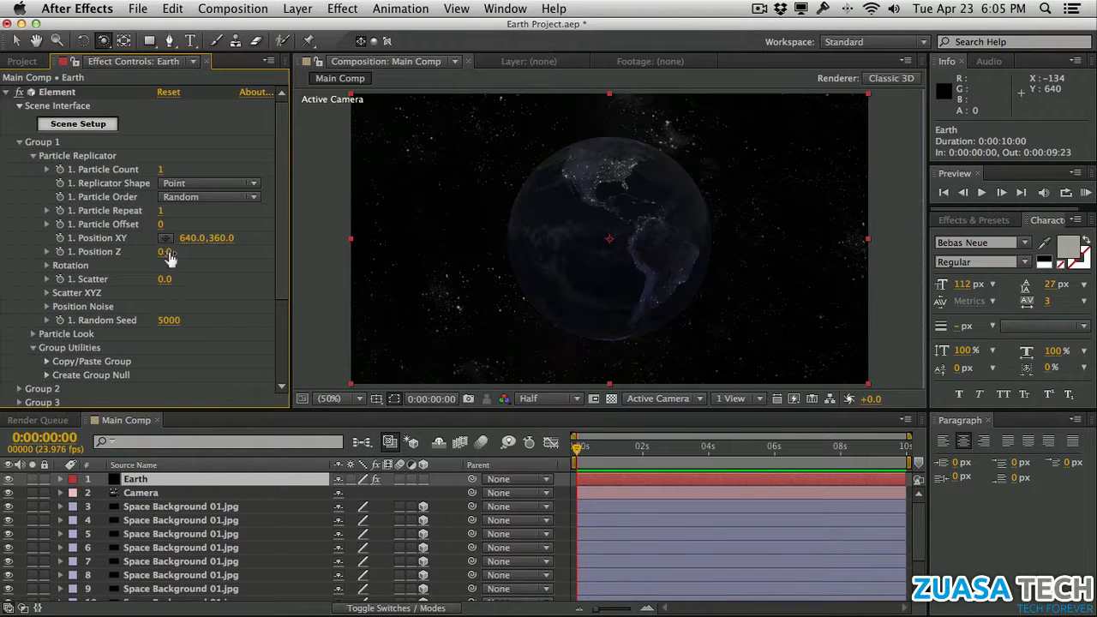
pyautogui.moveTo(167, 254); pyautogui.dragTo(461, 228)
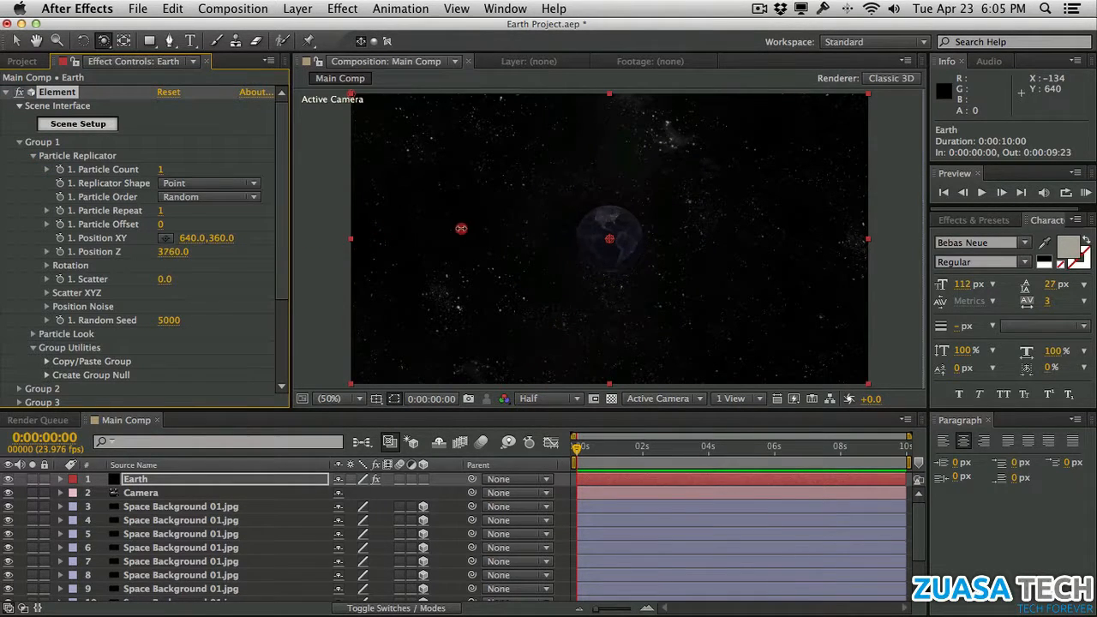
pyautogui.moveTo(558, 218); pyautogui.dragTo(326, 233)
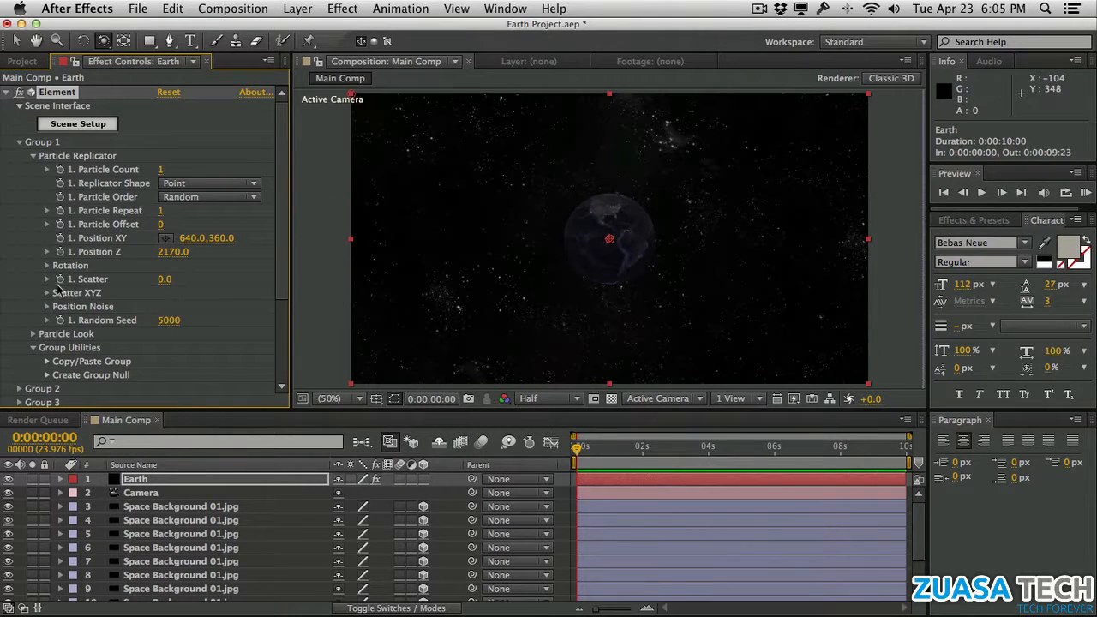
# Step: Enlarge the Earth by setting the Group 1 Particle Size to about 25.61, and orbit the camera to check it against the stars
pyautogui.click(34, 335)
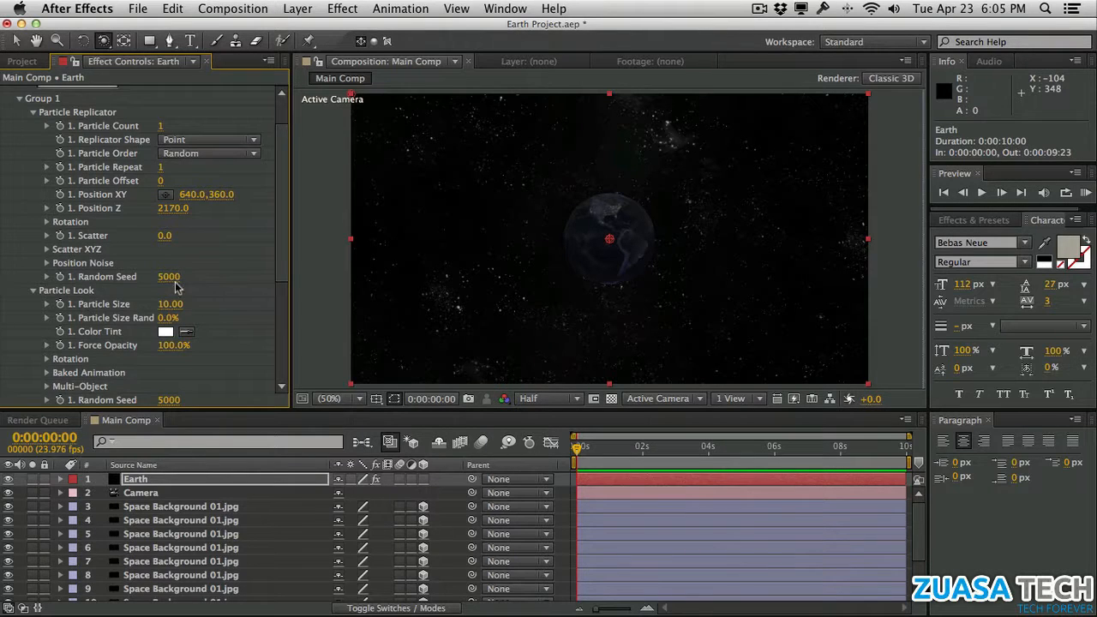
pyautogui.scroll(-2, 176, 287)
pyautogui.scroll(-5, 105, 354)
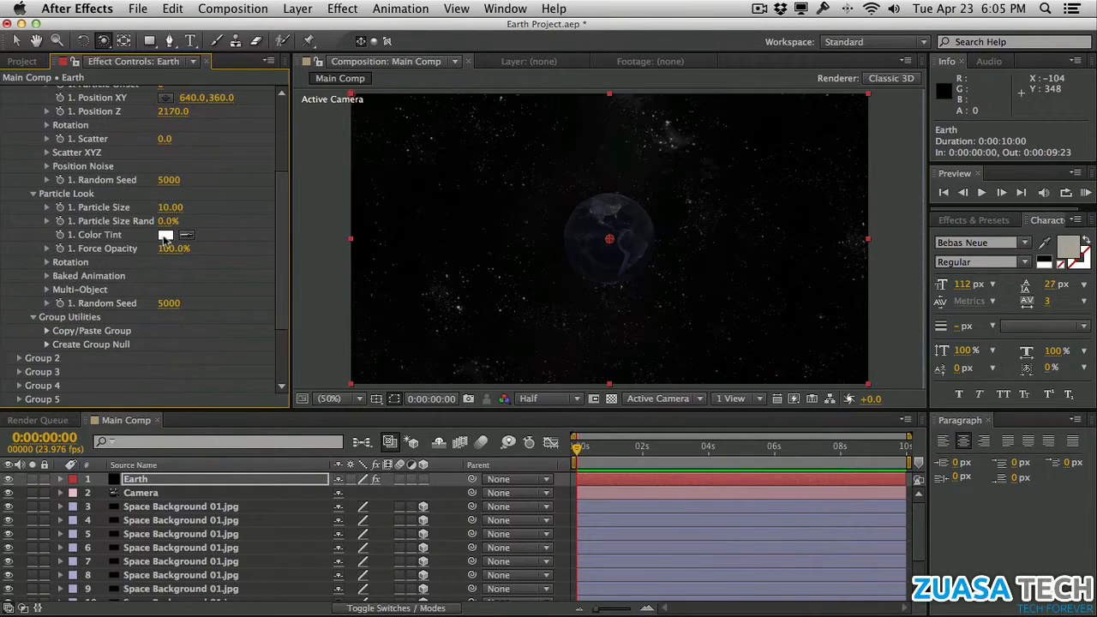
pyautogui.moveTo(238, 202); pyautogui.dragTo(489, 184)
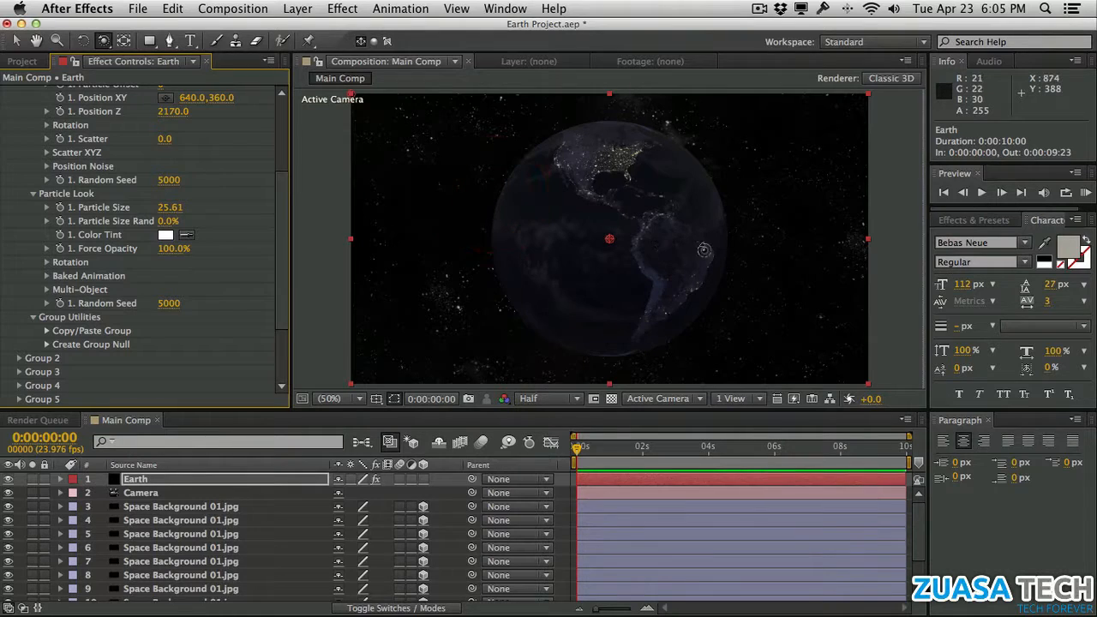
pyautogui.moveTo(668, 248); pyautogui.dragTo(709, 248)
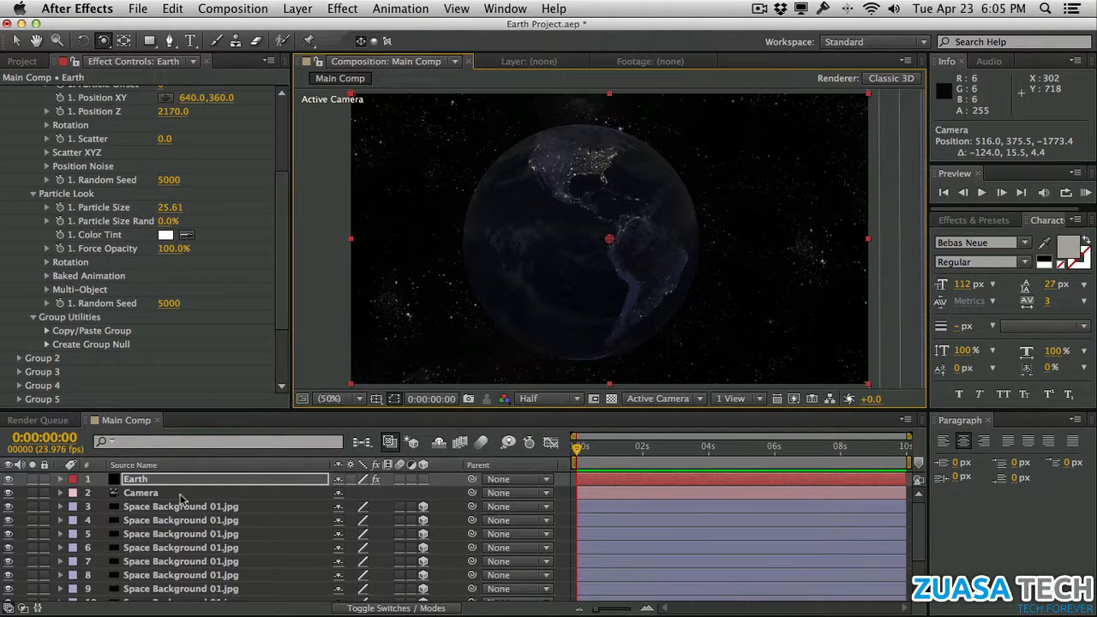
# Step: Move the Camera layer above the Earth layer and add a null object named Control
pyautogui.moveTo(180, 498); pyautogui.dragTo(182, 477)
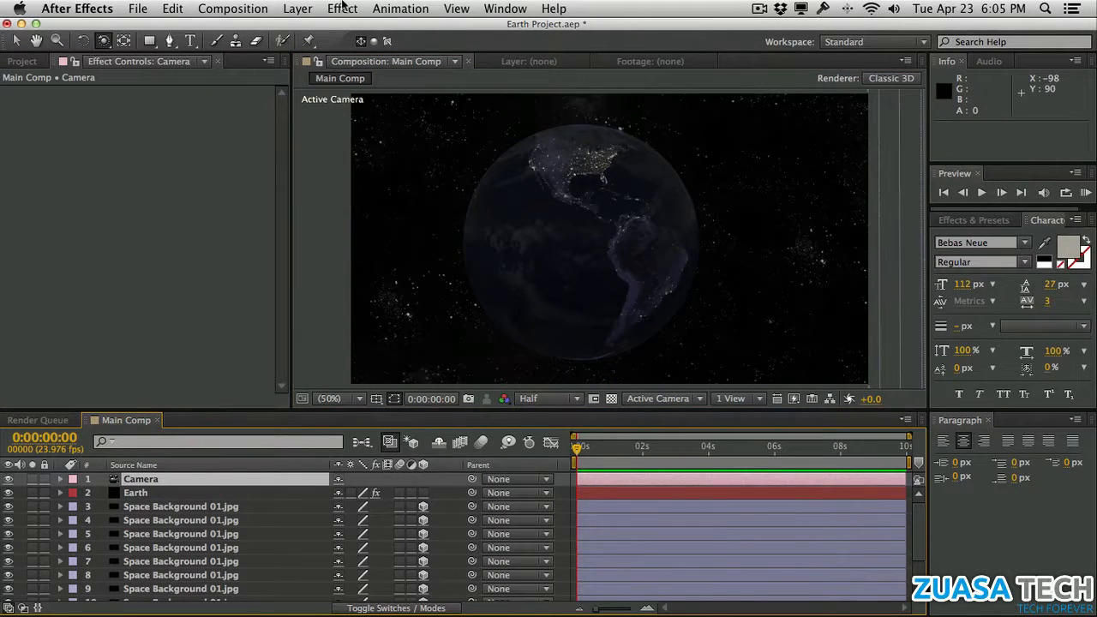
pyautogui.click(297, 9)
pyautogui.moveTo(492, 33)
pyautogui.click(528, 89)
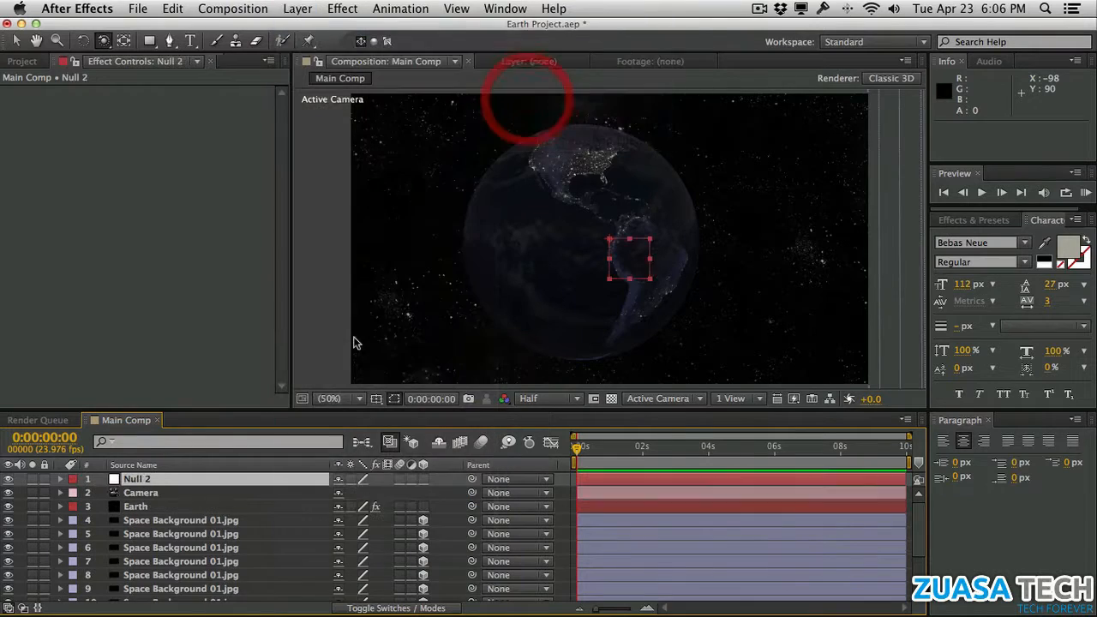
pyautogui.click(178, 480)
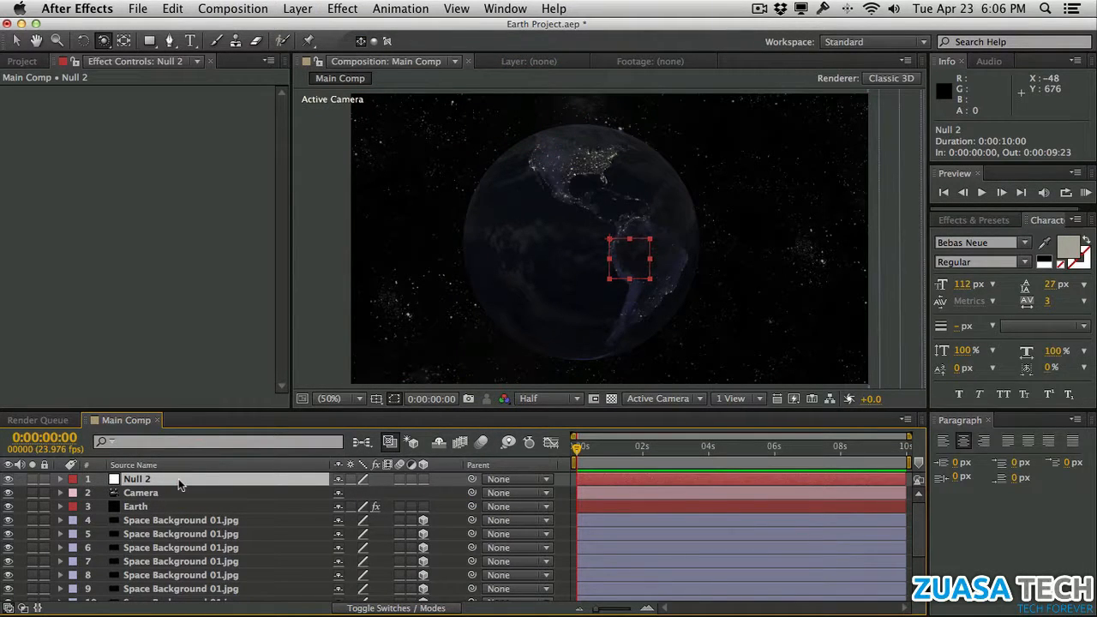
pyautogui.press('Return')
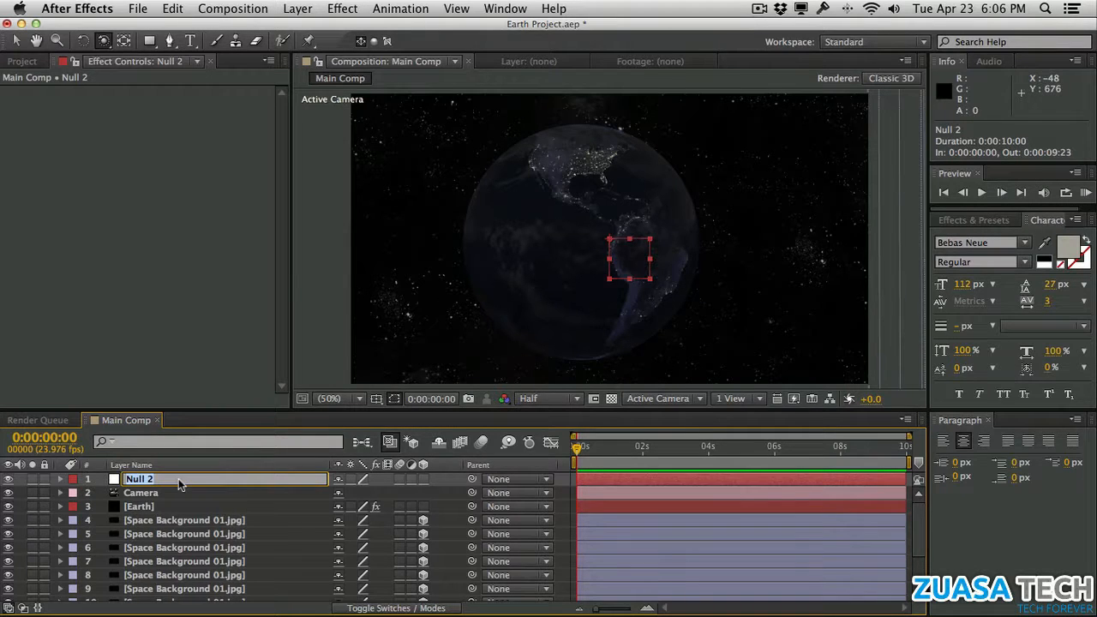
pyautogui.write('Control')
pyautogui.press('Return')
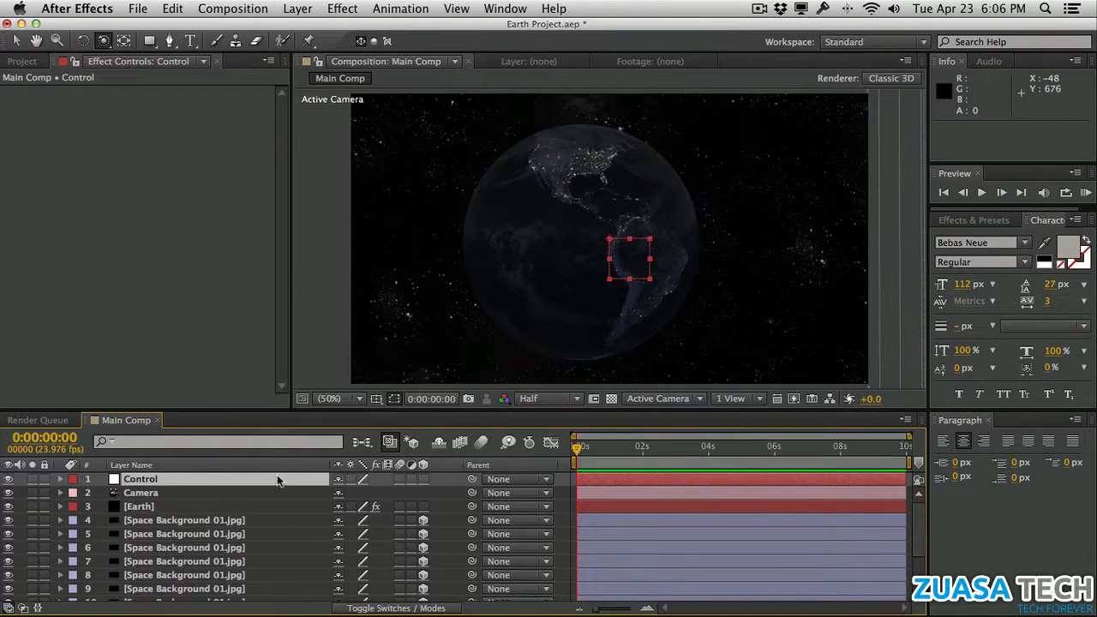
# Step: Make the Control null a 3D layer and parent the Camera layer to it
pyautogui.click(422, 482)
pyautogui.click(247, 495)
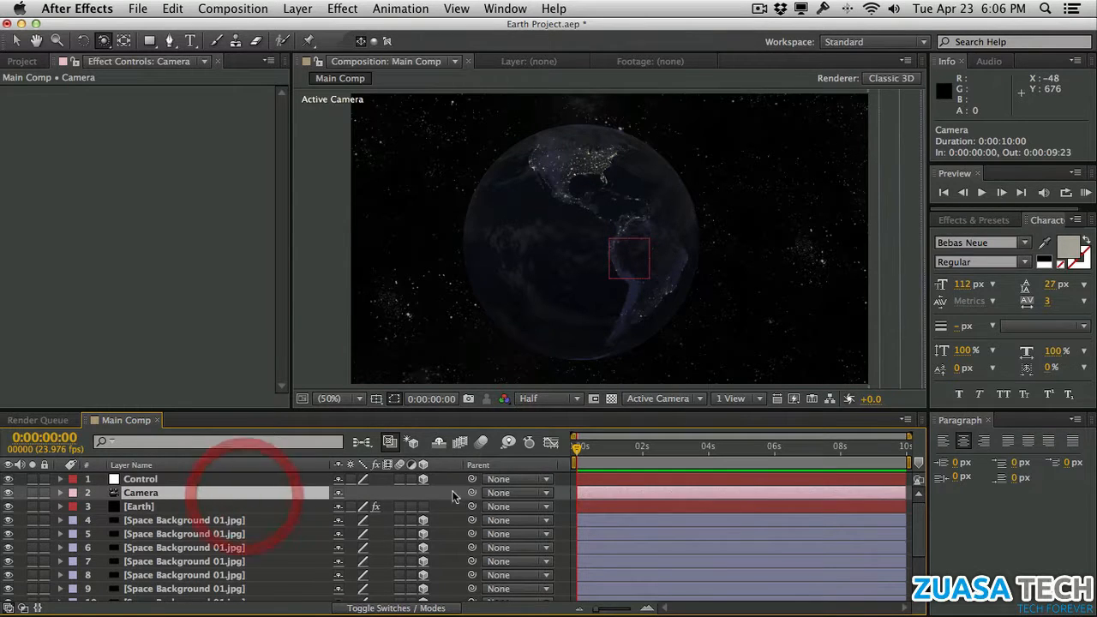
pyautogui.moveTo(471, 492); pyautogui.dragTo(266, 480)
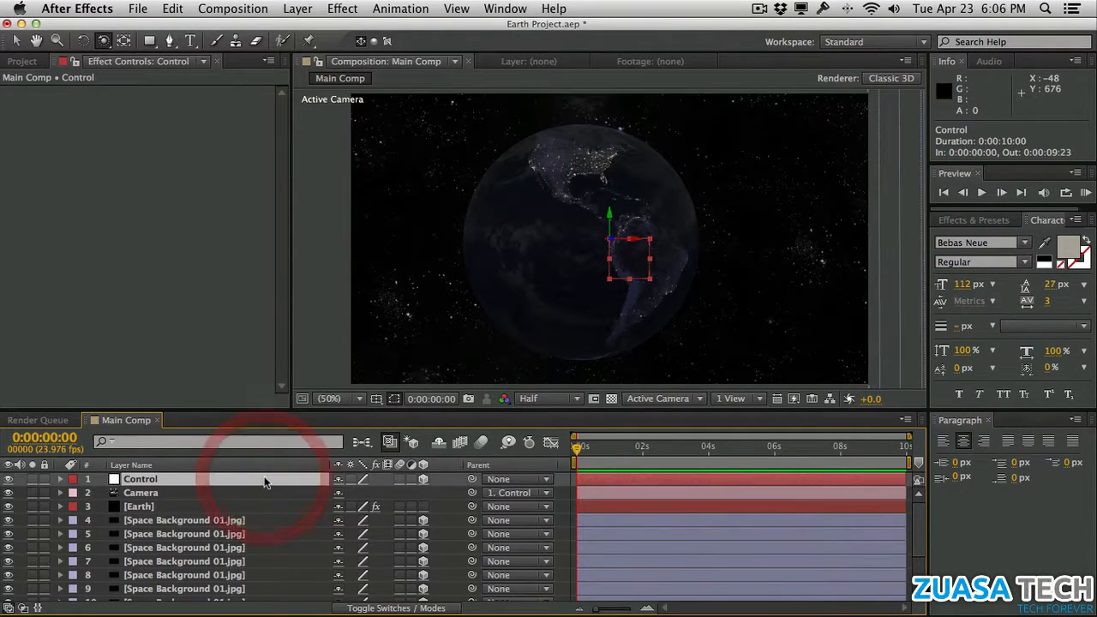
# Step: Move the Control null to about 840, -10, 2730 for a close framing of the eastern United States, and show its rotation properties too
pyautogui.click(266, 481)
pyautogui.press('p')
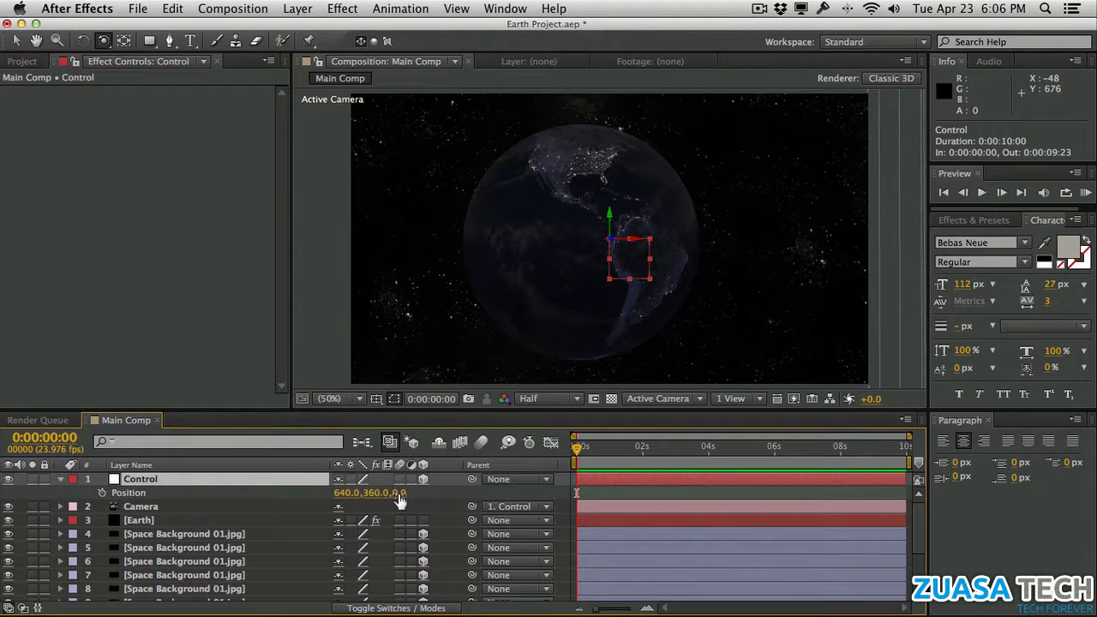
pyautogui.moveTo(575, 404); pyautogui.dragTo(576, 384)
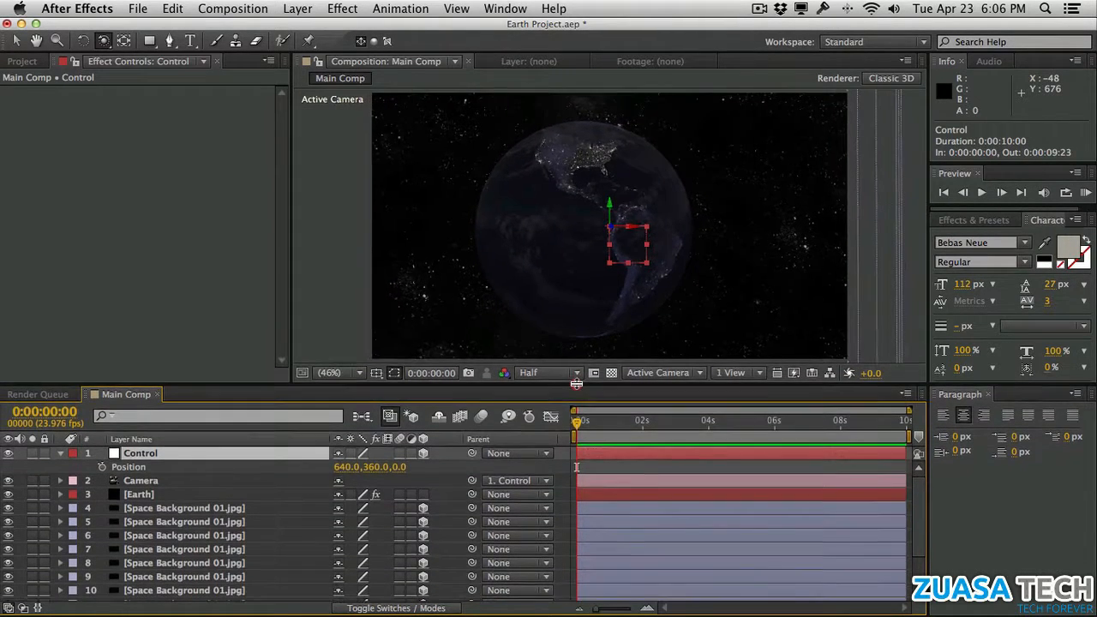
pyautogui.moveTo(398, 469); pyautogui.dragTo(536, 447)
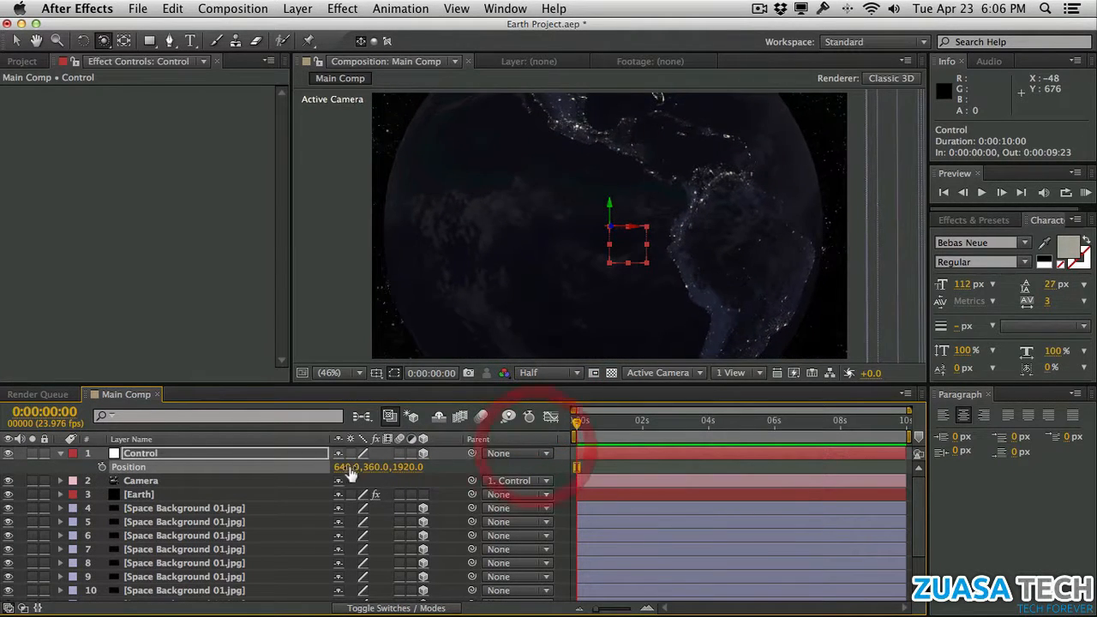
pyautogui.moveTo(346, 468); pyautogui.dragTo(317, 471)
pyautogui.moveTo(325, 470); pyautogui.dragTo(328, 468)
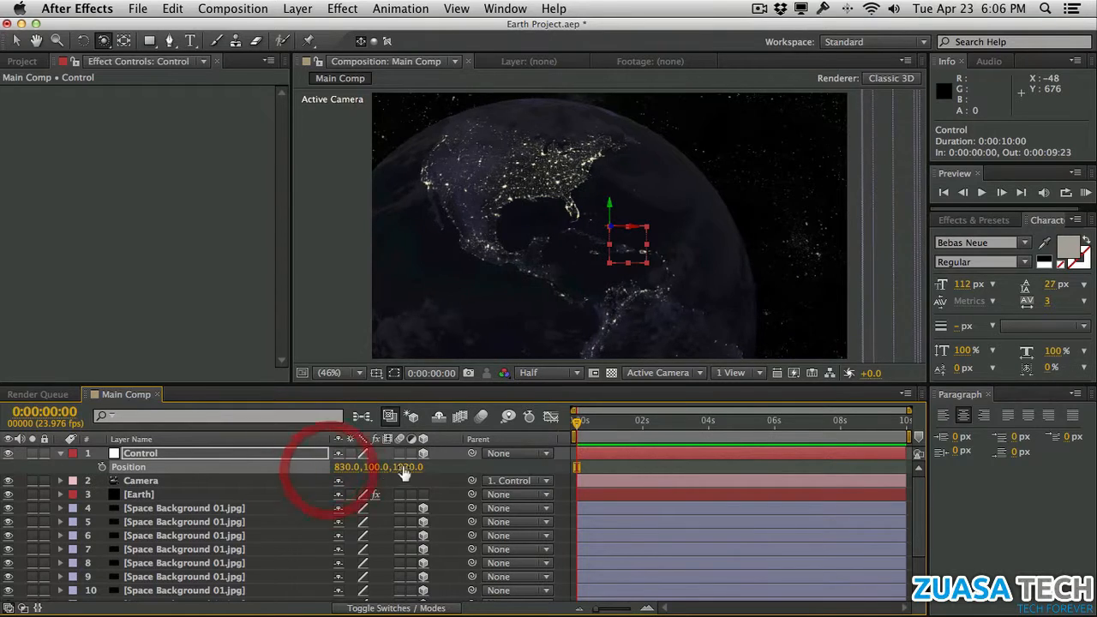
pyautogui.moveTo(405, 469); pyautogui.dragTo(448, 460)
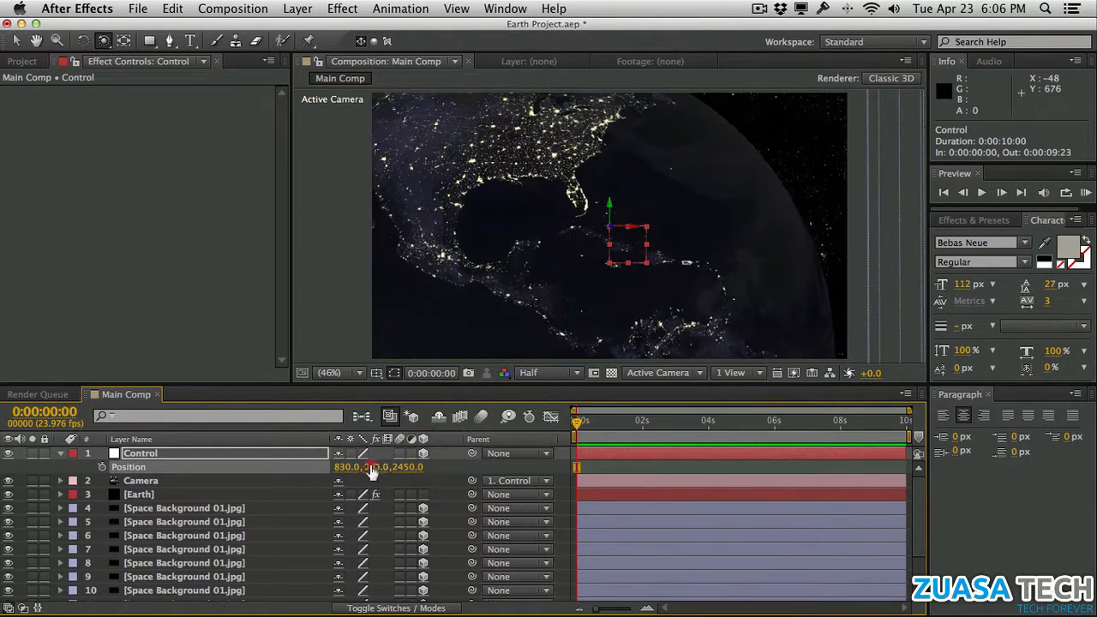
pyautogui.moveTo(363, 467); pyautogui.dragTo(340, 468)
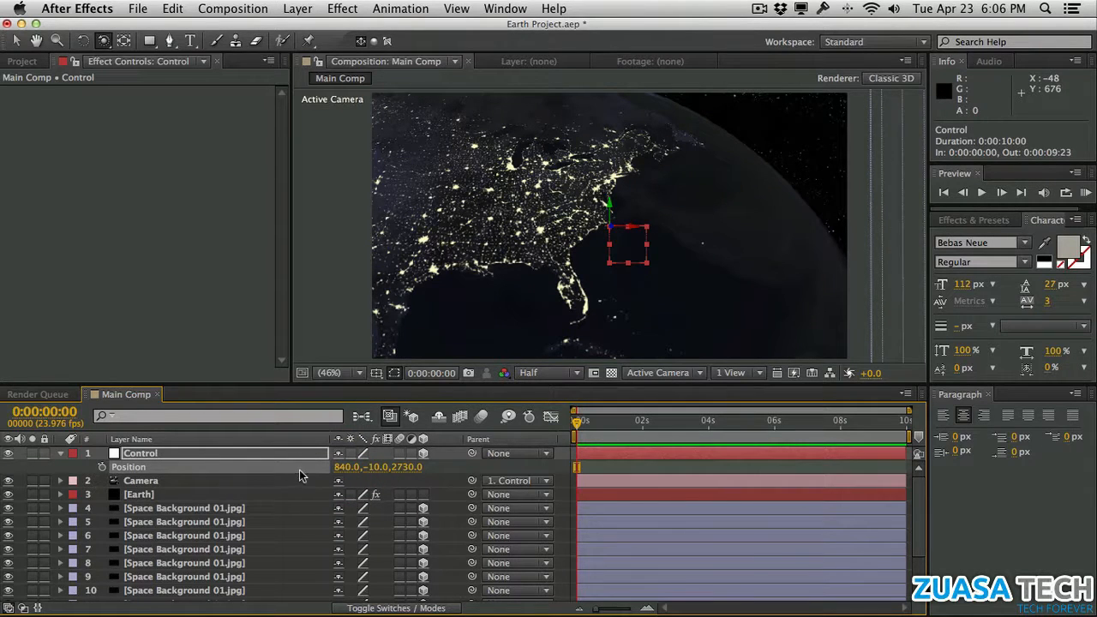
pyautogui.hotkey('shift', 'r')
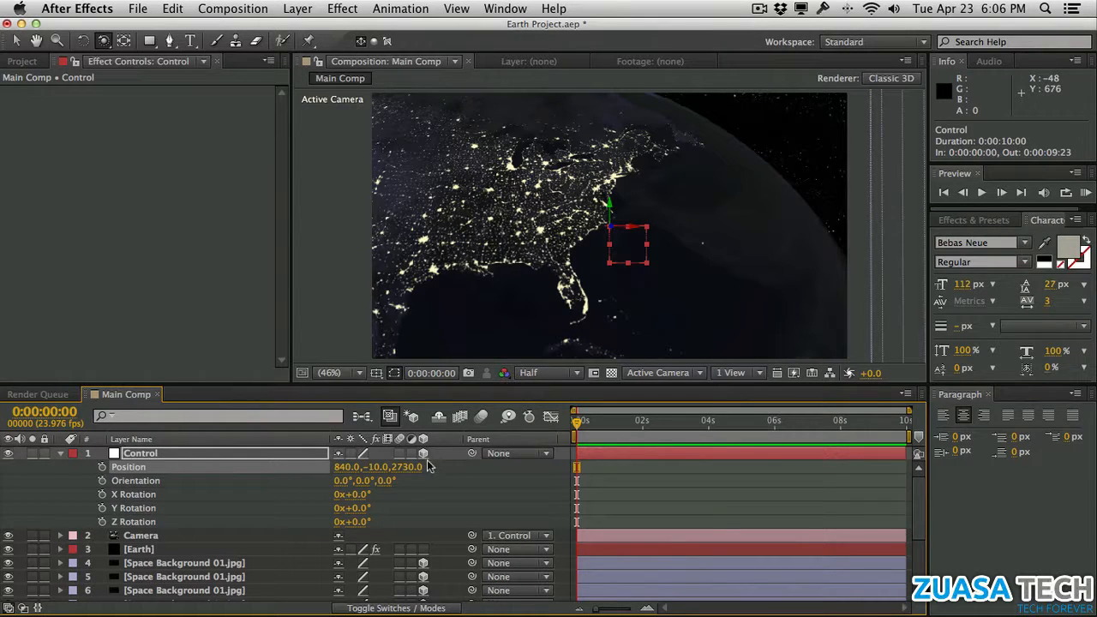
# Step: Set the Control null's Z rotation to 27° and position to 989, 129, 2720, and keyframe both properties at 0 seconds
pyautogui.moveTo(363, 525); pyautogui.dragTo(382, 517)
pyautogui.moveTo(348, 467); pyautogui.dragTo(472, 459)
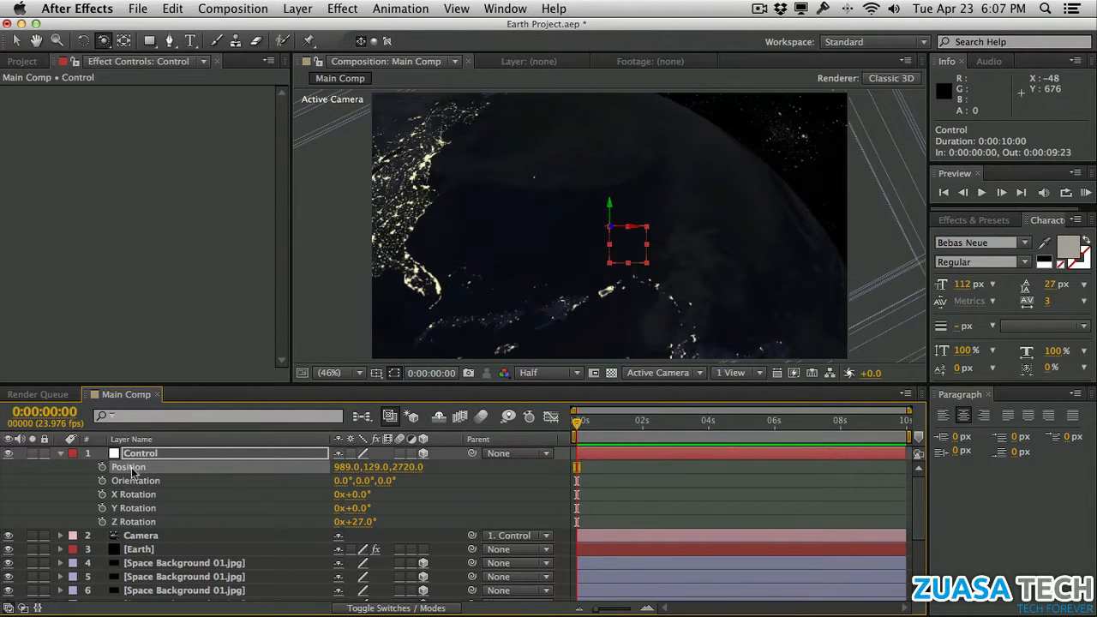
pyautogui.click(102, 467)
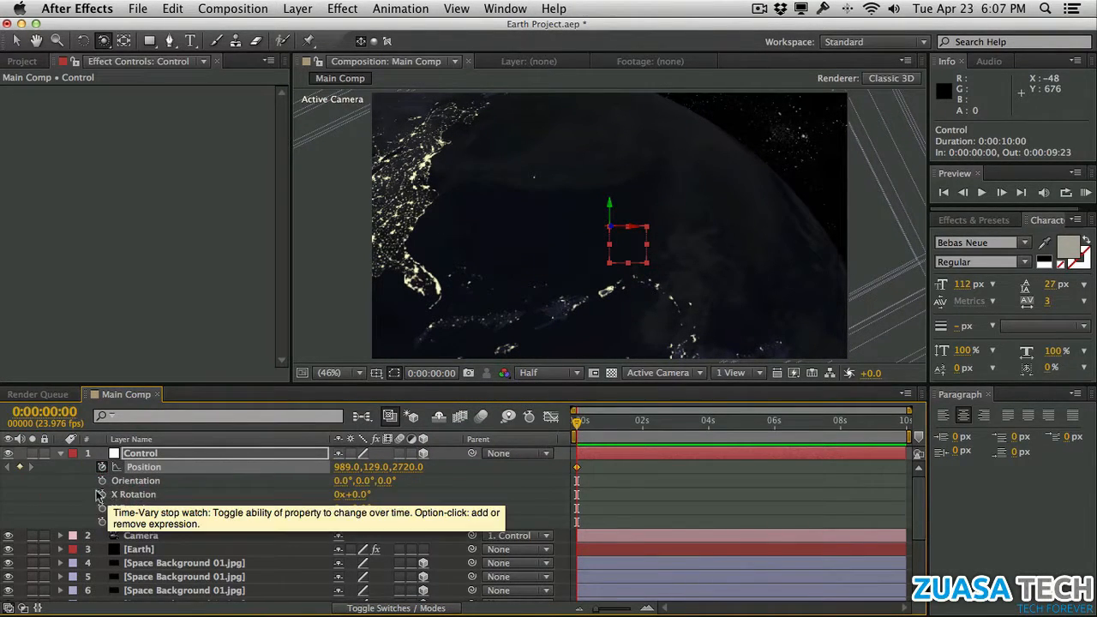
pyautogui.click(101, 522)
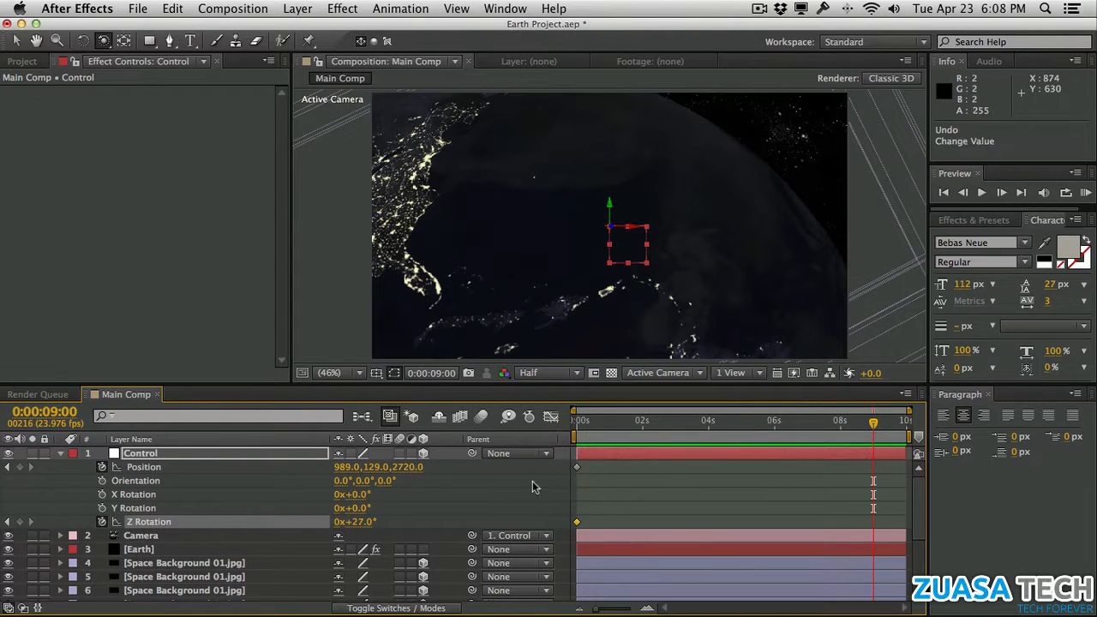
# Step: At 9 seconds, set the Control null's position to 640, 360 in X and Y and its Z rotation to 0°
pyautogui.click(348, 468)
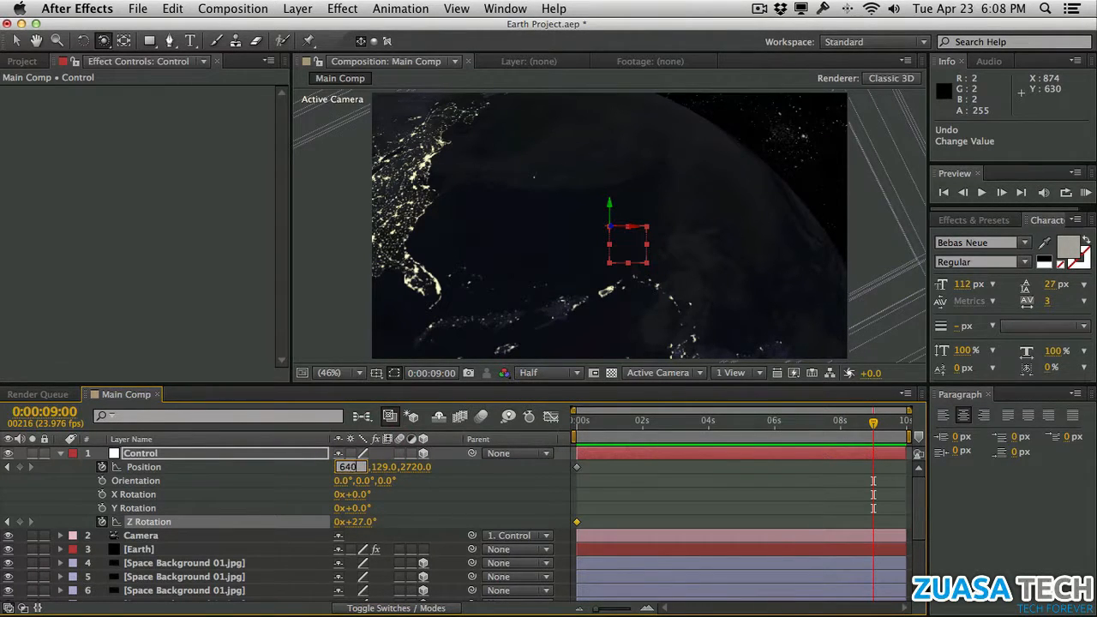
pyautogui.press('Tab')
pyautogui.write('360')
pyautogui.press('Tab')
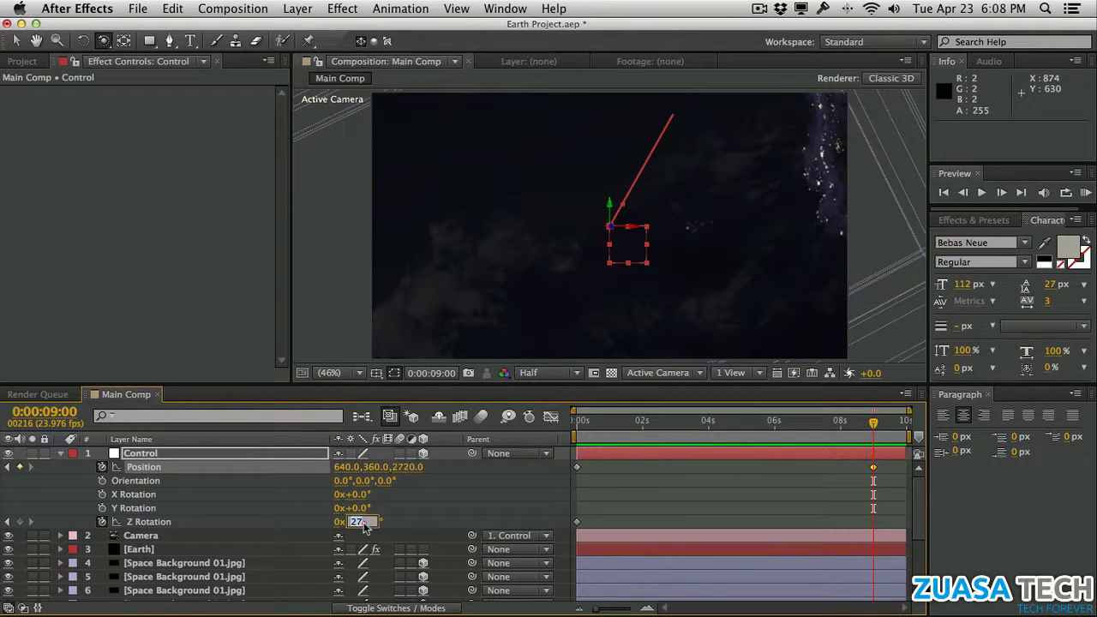
pyautogui.write('0')
pyautogui.press('Return')
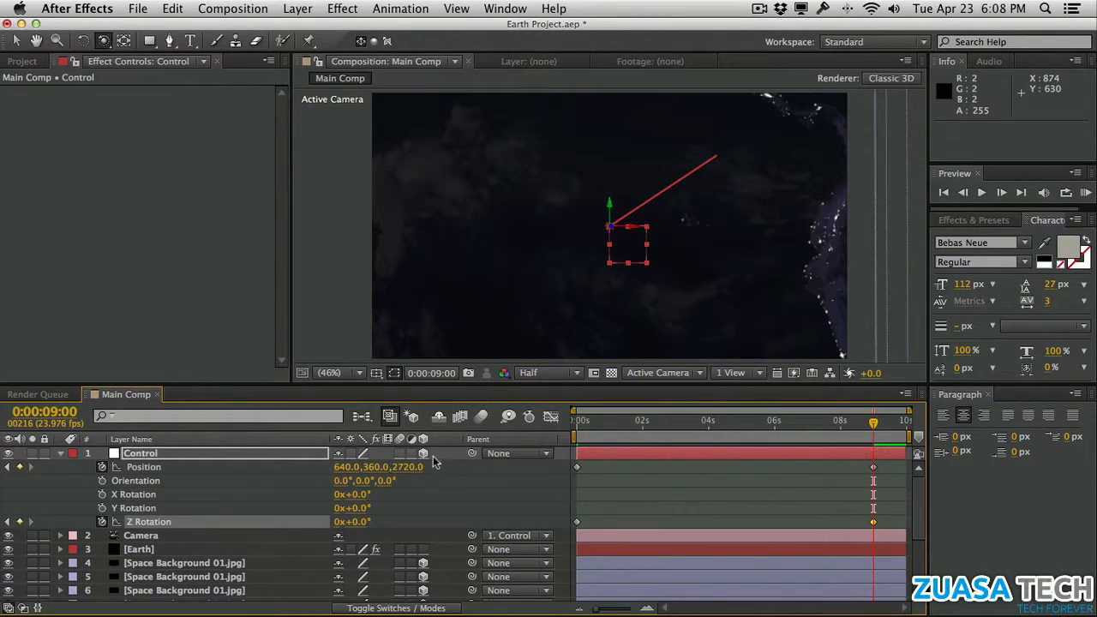
# Step: Pull the camera back by setting the Control null's position to 480, 360, 270 at 9 seconds, and scrub through the move
pyautogui.moveTo(407, 467); pyautogui.dragTo(235, 490)
pyautogui.moveTo(349, 467)
pyautogui.mouseDown()
pyautogui.moveTo(317, 467)
pyautogui.moveTo(335, 467)
pyautogui.mouseUp()
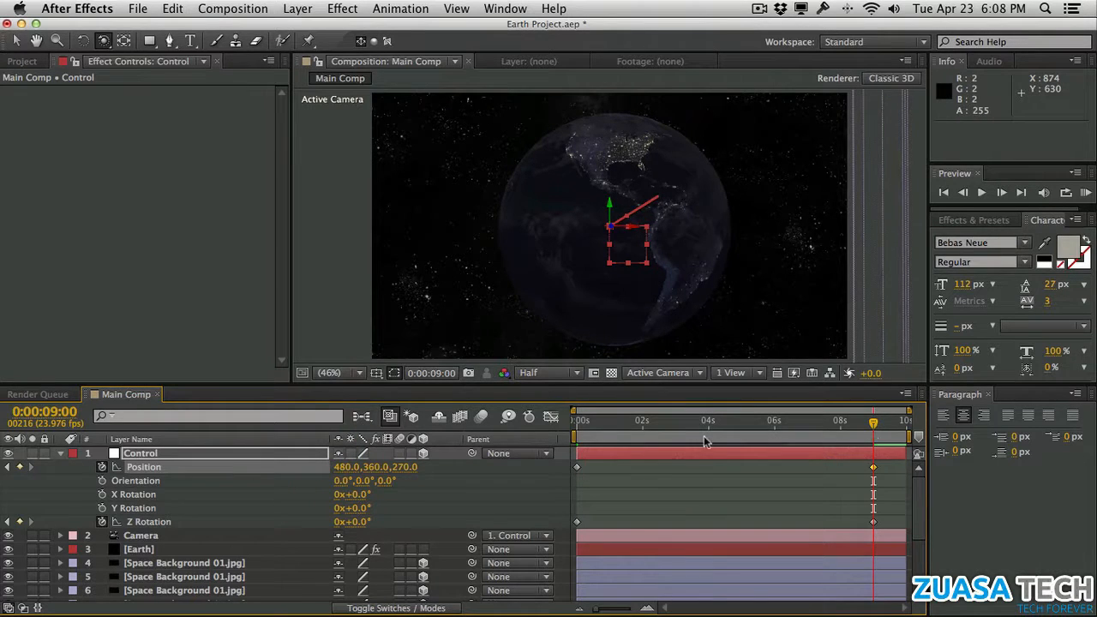
pyautogui.moveTo(691, 426); pyautogui.dragTo(872, 410)
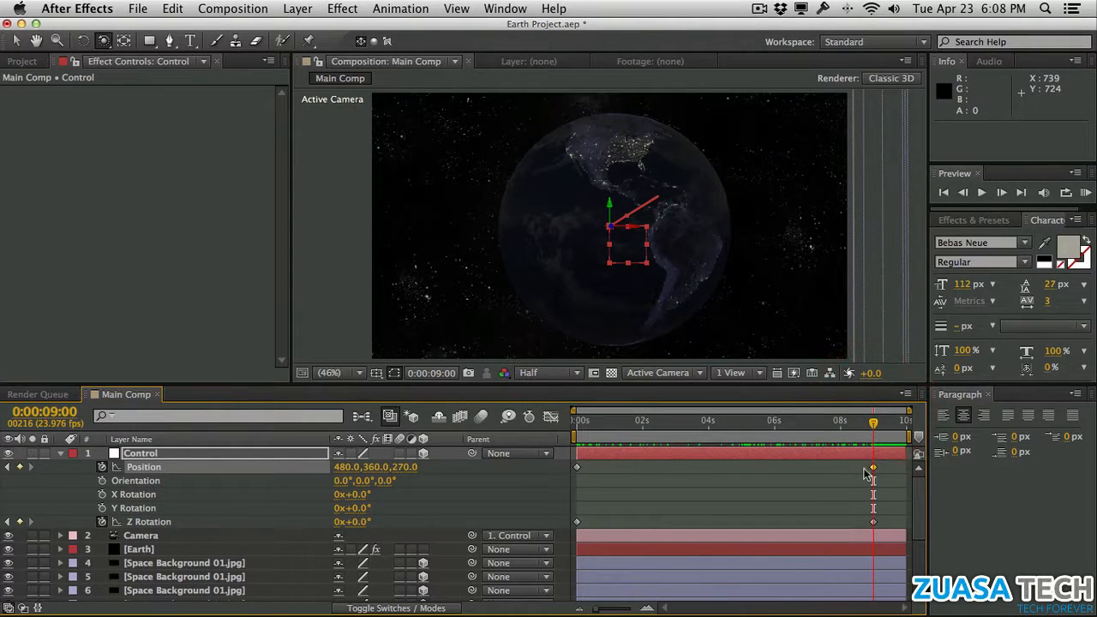
# Step: Move the Control null's final Position keyframe from 9 seconds to the end of the composition
pyautogui.moveTo(874, 471); pyautogui.dragTo(908, 467)
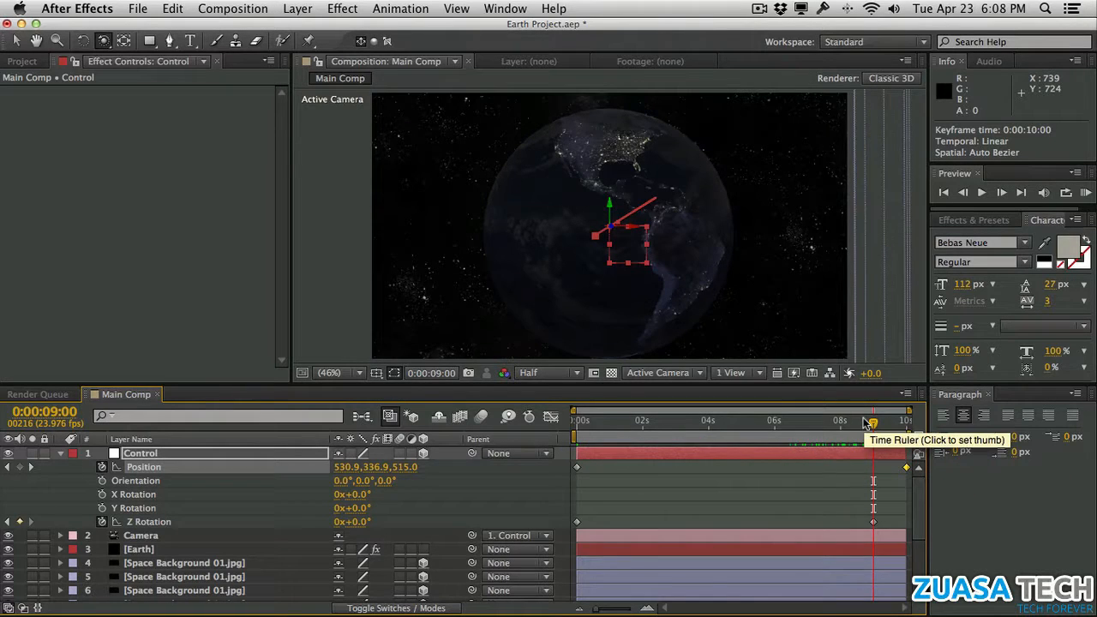
pyautogui.moveTo(906, 421)
pyautogui.mouseDown()
pyautogui.moveTo(786, 423)
pyautogui.moveTo(902, 417)
pyautogui.mouseUp()
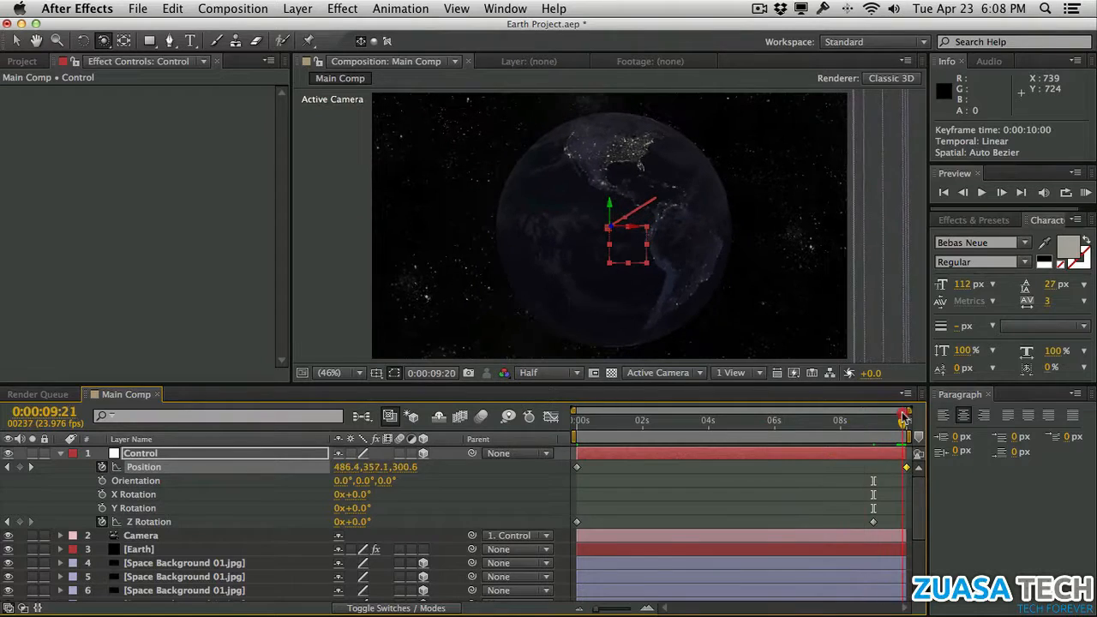
pyautogui.click(908, 471)
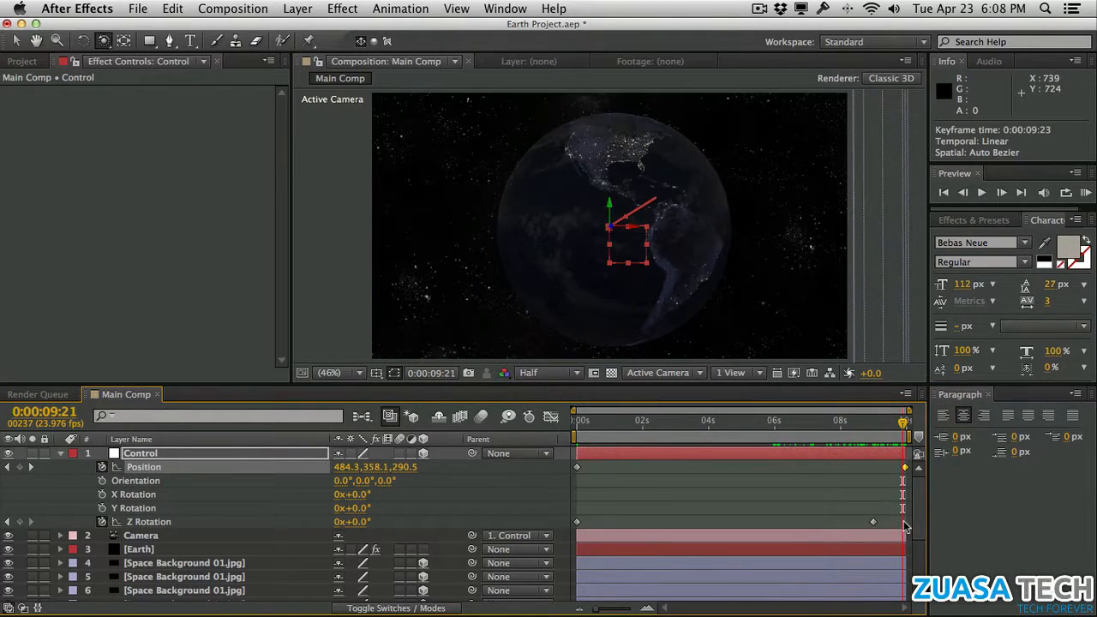
# Step: Apply Easy Ease to all of the Control null's Position and Z Rotation keyframes, preview the motion, and collapse the layer's properties
pyautogui.moveTo(910, 526); pyautogui.dragTo(573, 468)
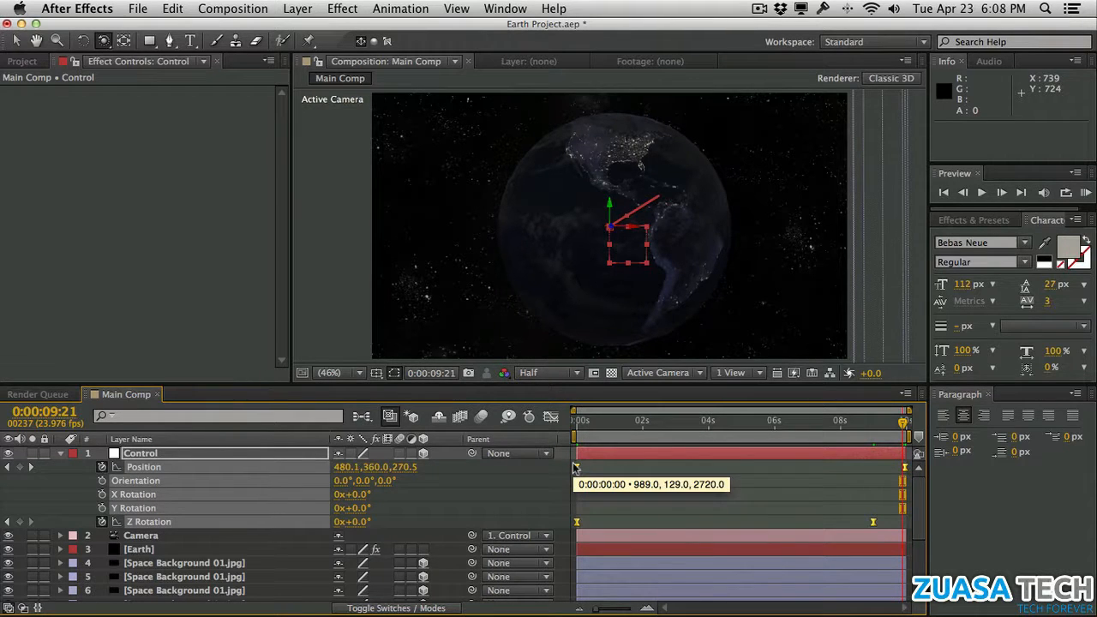
pyautogui.moveTo(578, 420); pyautogui.dragTo(823, 421)
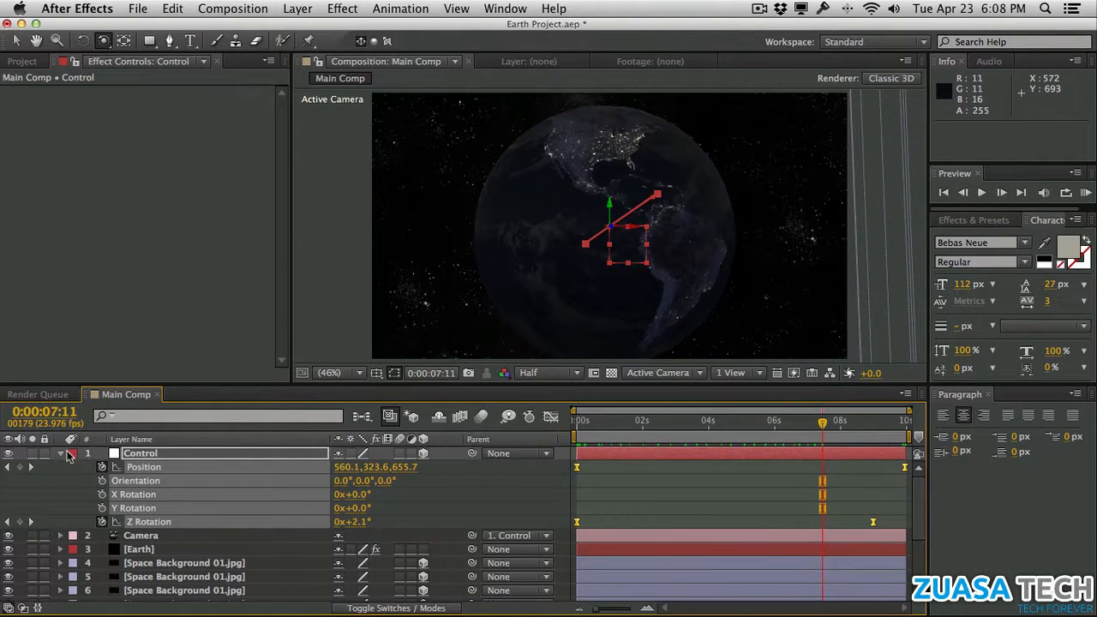
pyautogui.click(61, 452)
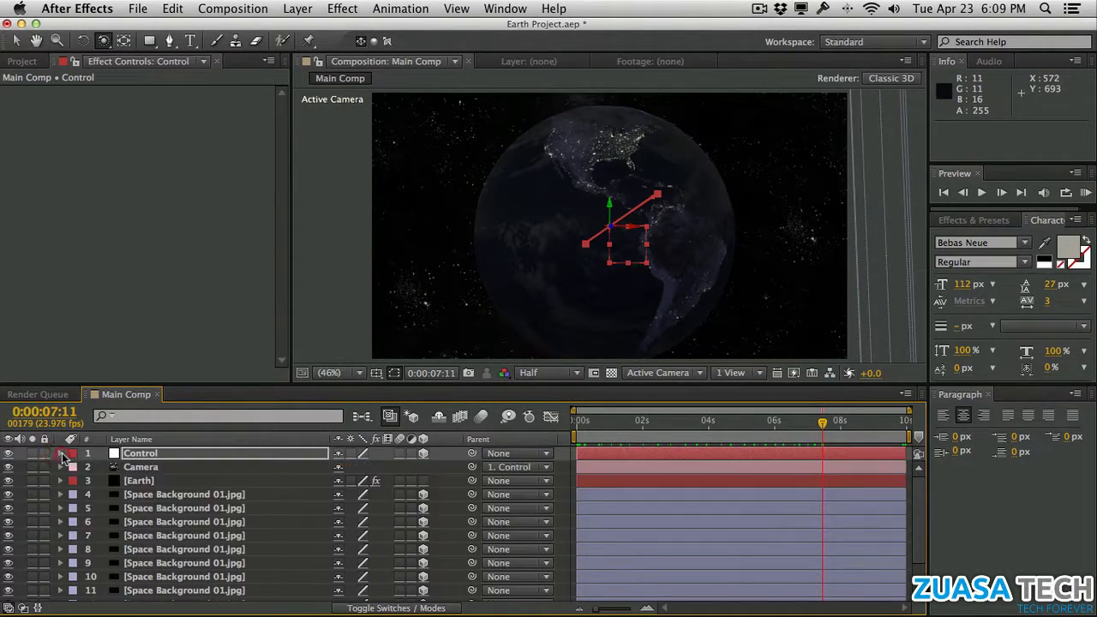
pyautogui.moveTo(688, 427); pyautogui.dragTo(776, 387)
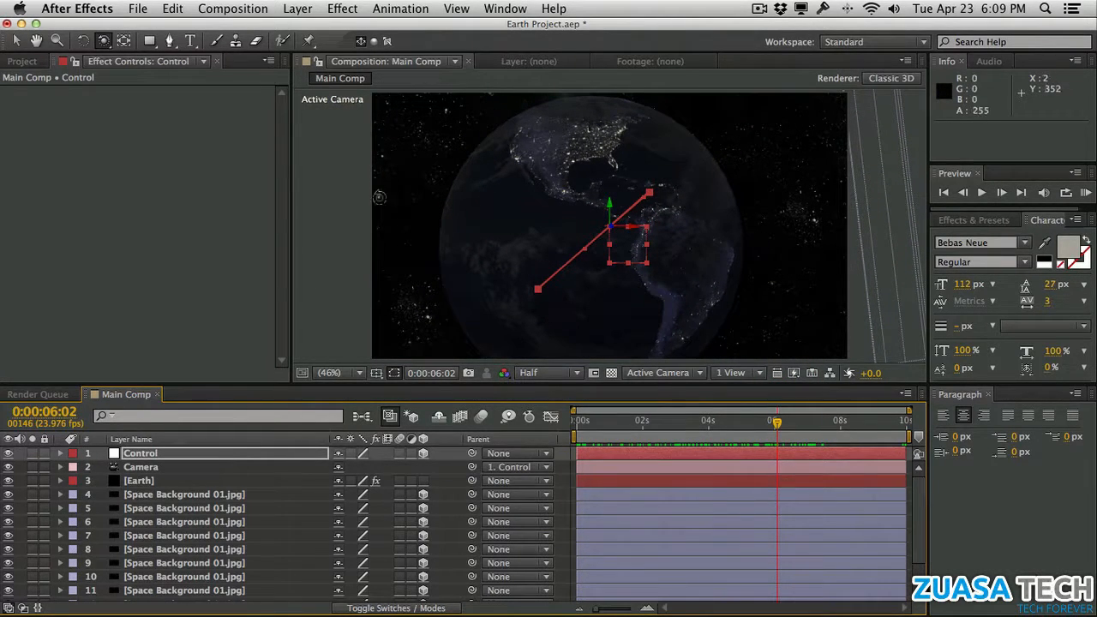
# Step: Add a text layer reading THE DARK PLANET across the Earth
pyautogui.click(316, 7)
pyautogui.moveTo(296, 18)
pyautogui.click(536, 31)
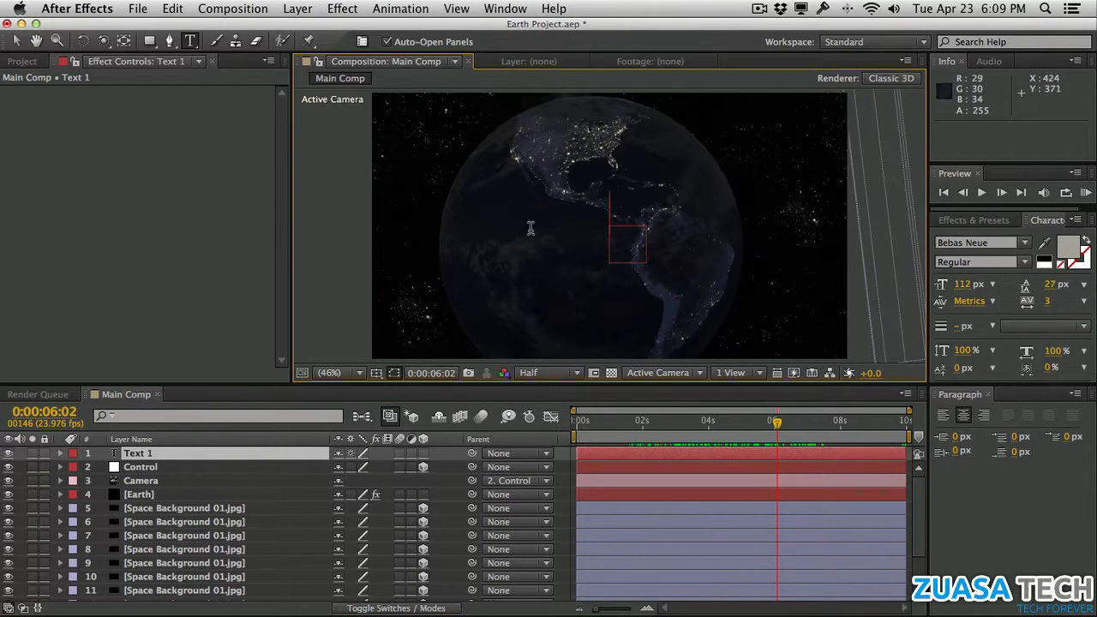
pyautogui.write('T')
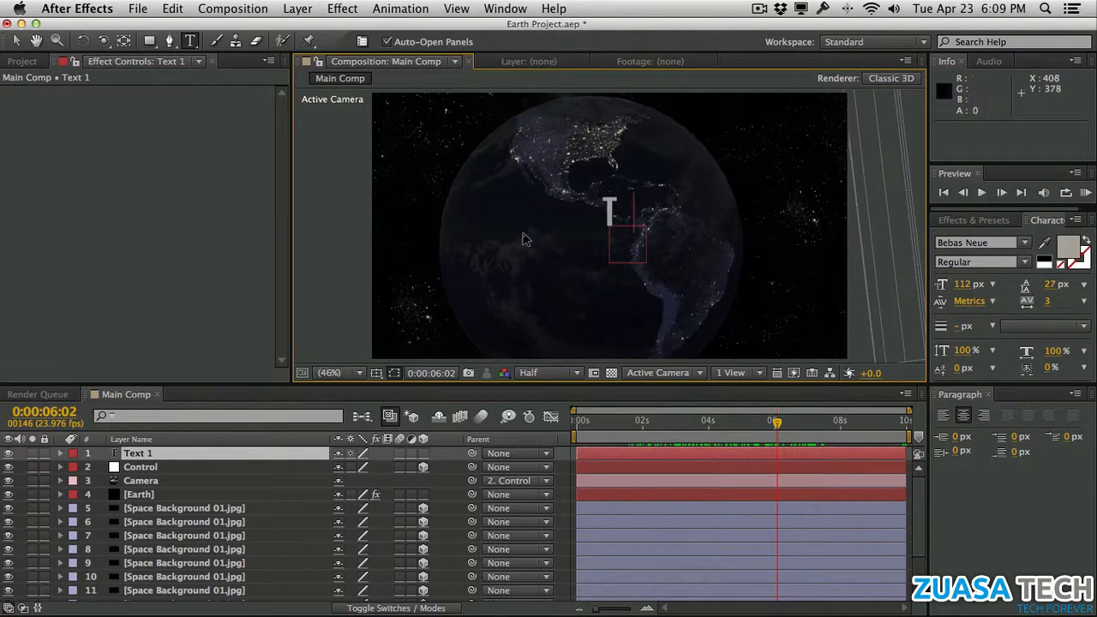
pyautogui.write('HE DARK PLANET')
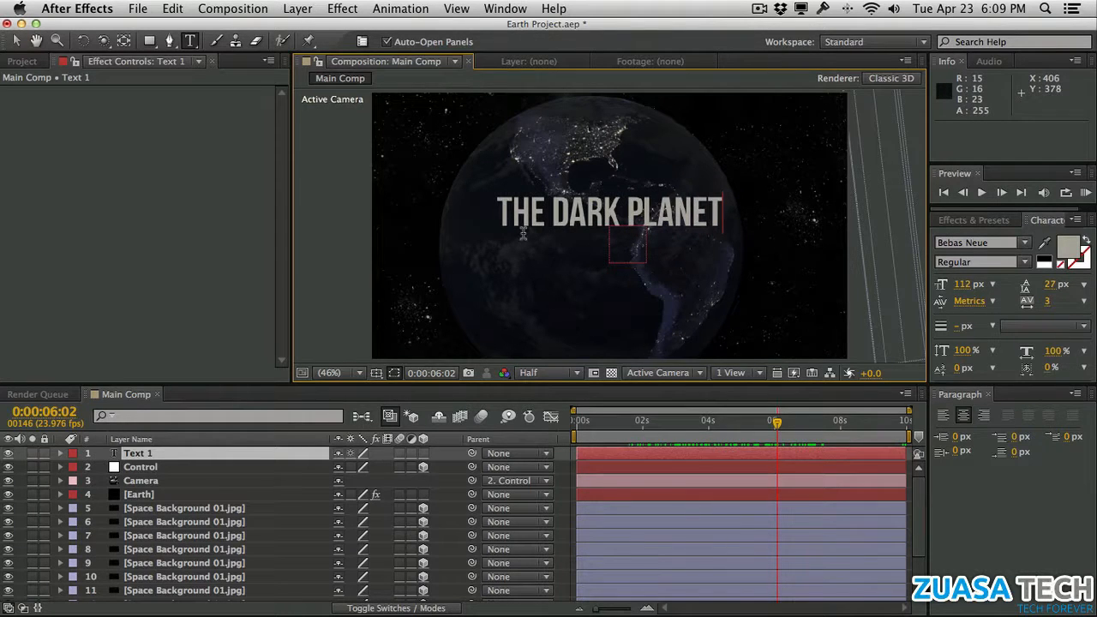
pyautogui.click(214, 468)
pyautogui.click(172, 453)
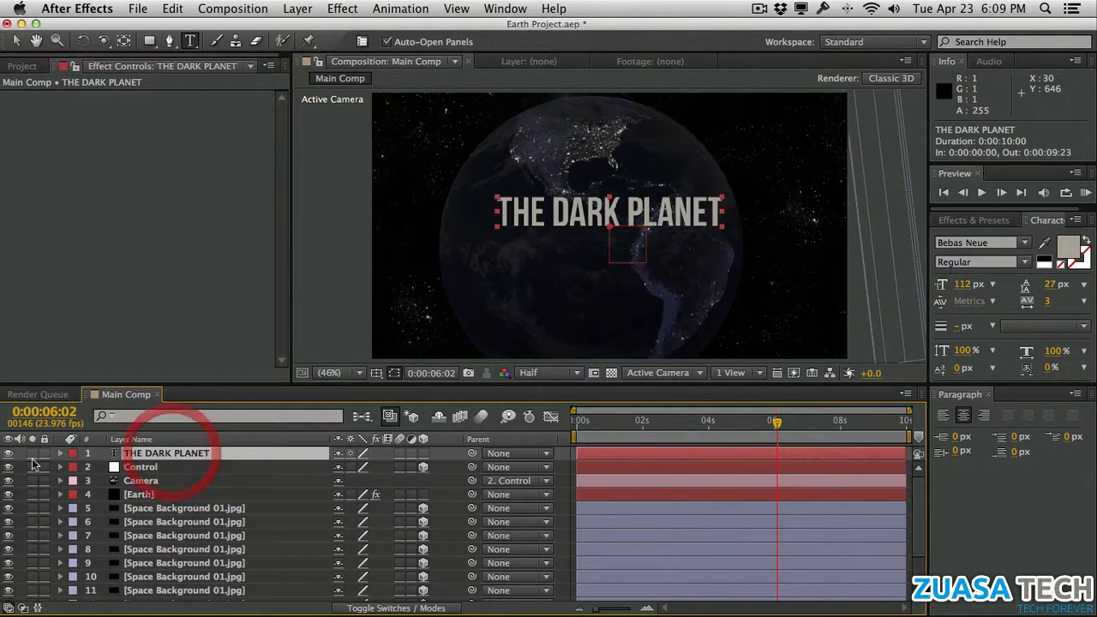
# Step: Hide the THE DARK PLANET text layer and add a black solid named 3D Text
pyautogui.click(9, 453)
pyautogui.click(306, 7)
pyautogui.moveTo(515, 28)
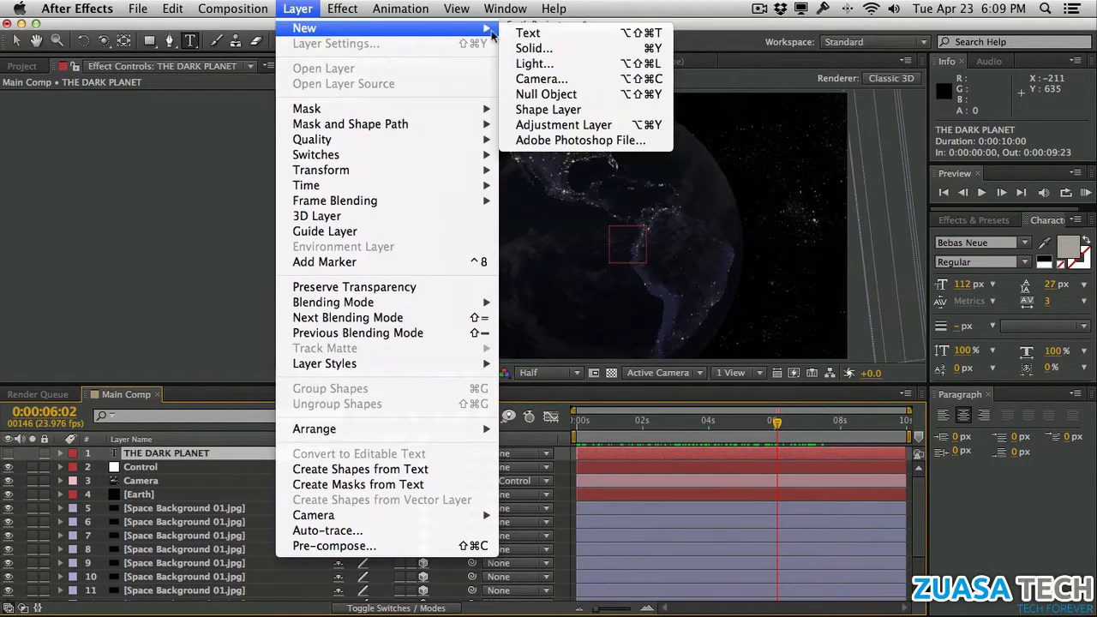
pyautogui.click(526, 48)
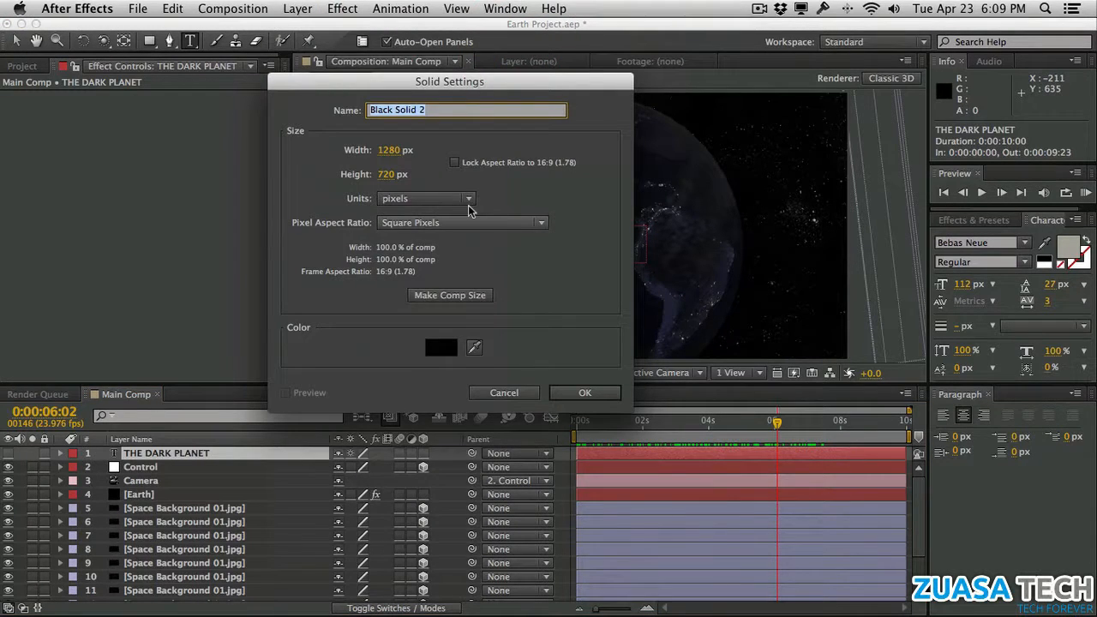
pyautogui.write('3D Text')
pyautogui.press('Return')
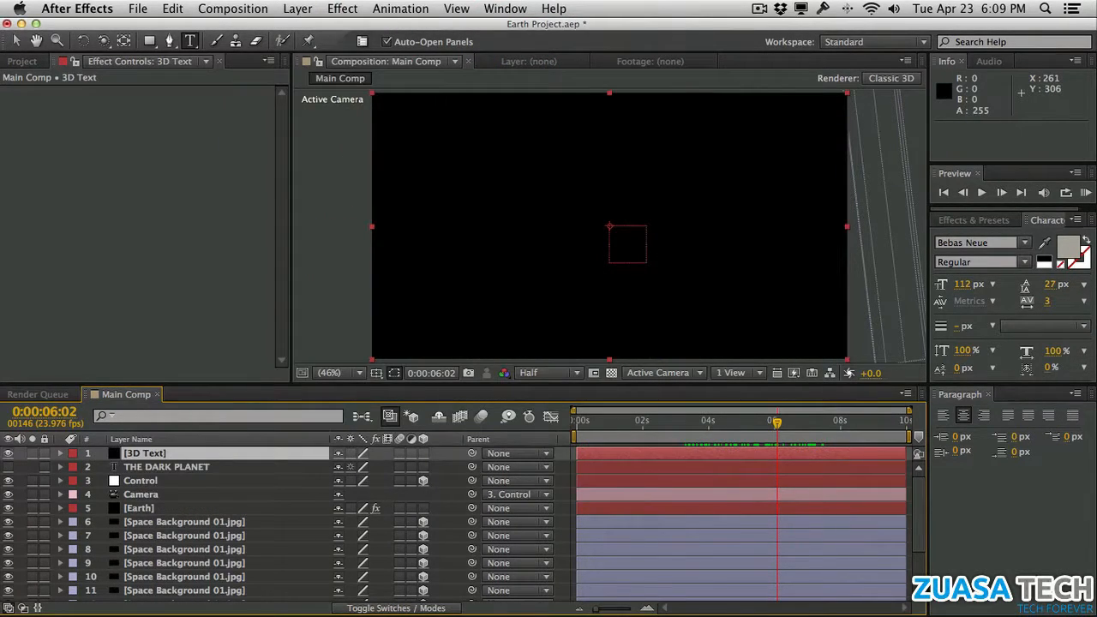
# Step: Apply the Element effect to the 3D Text solid and set its Path Layer 1 to THE DARK PLANET
pyautogui.click(342, 8)
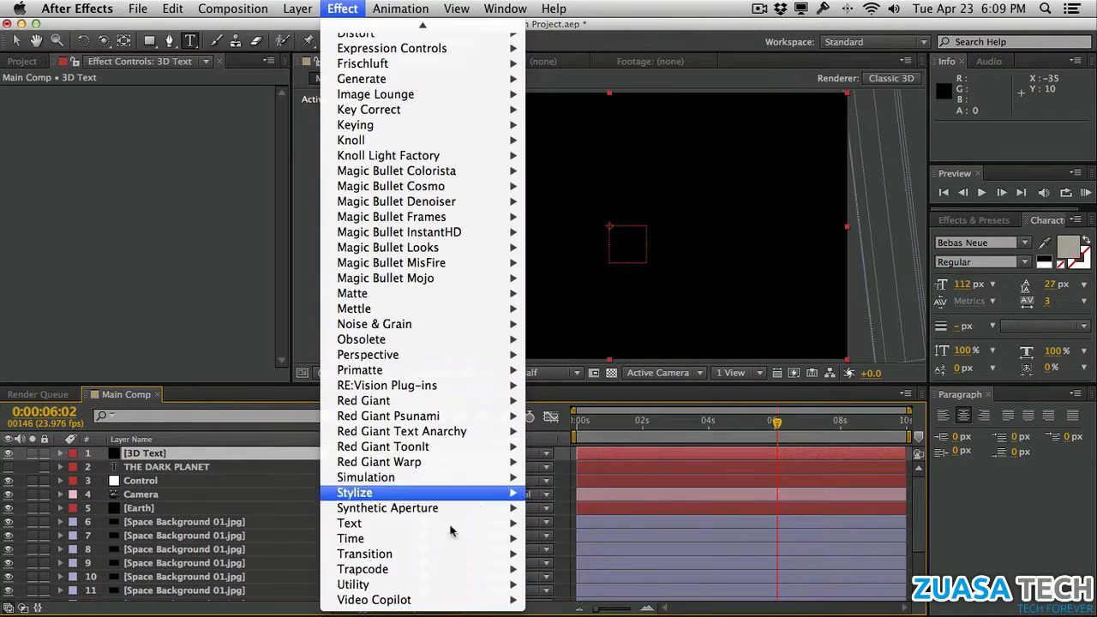
pyautogui.moveTo(476, 598)
pyautogui.click(557, 585)
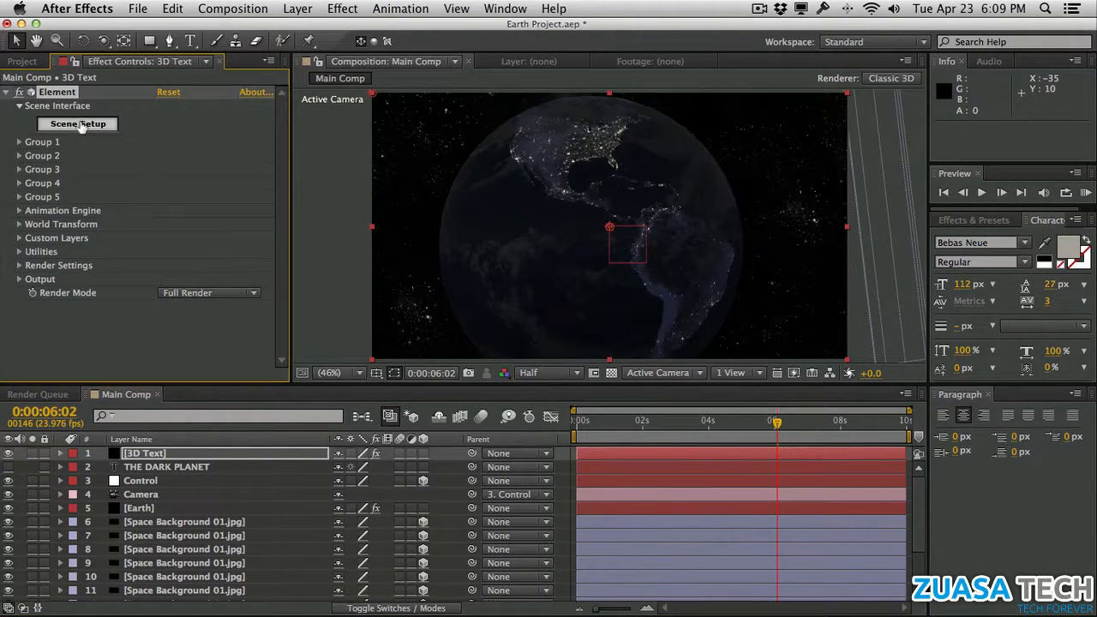
pyautogui.click(21, 238)
pyautogui.click(33, 252)
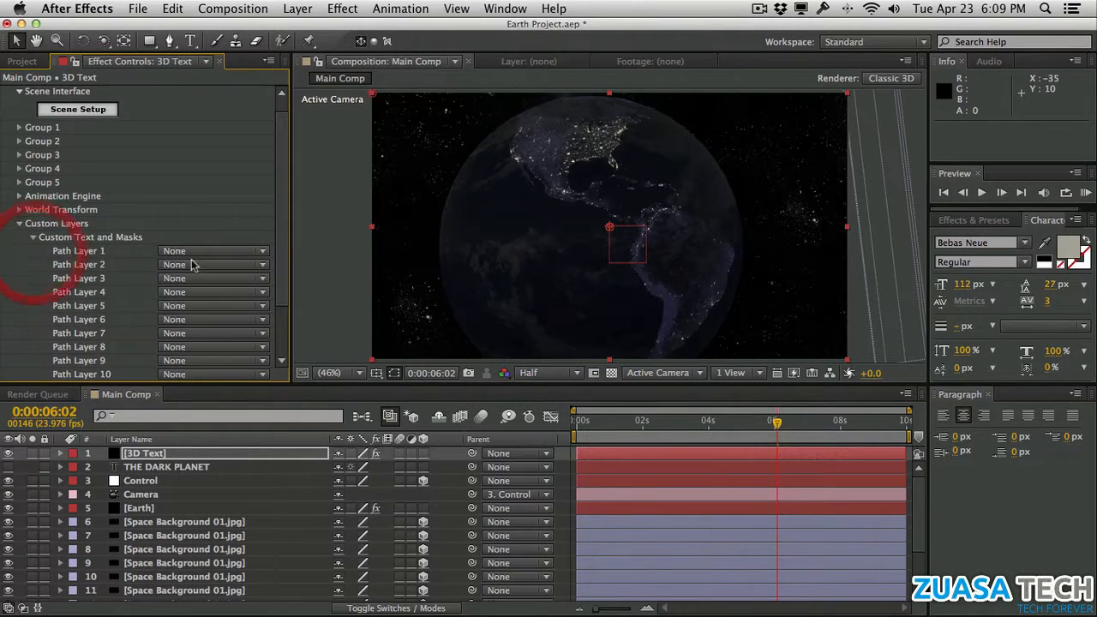
pyautogui.click(174, 252)
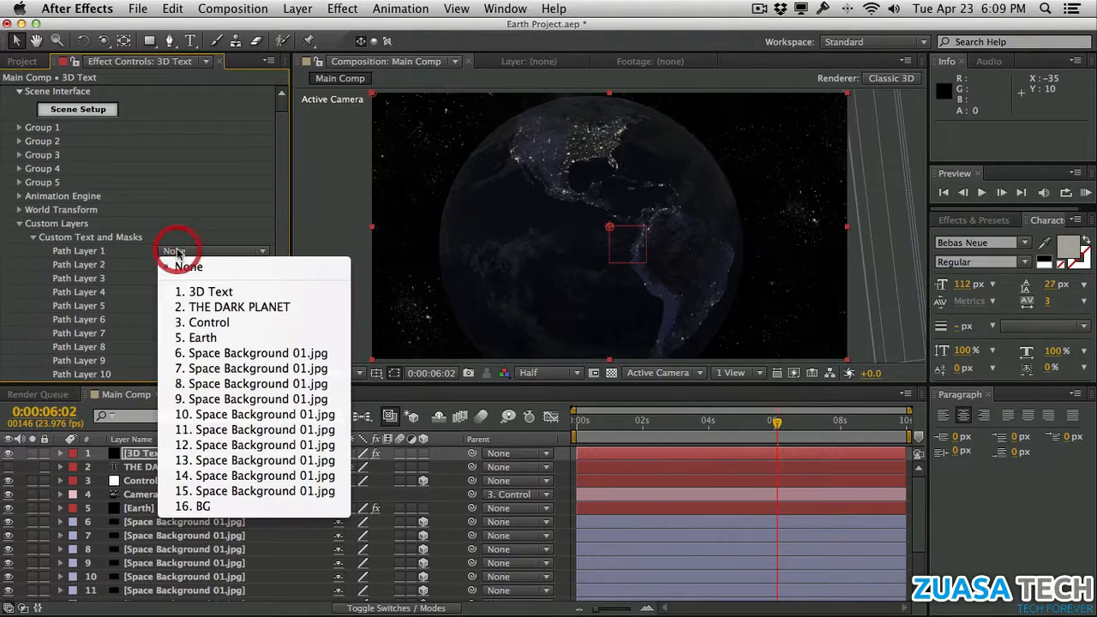
pyautogui.click(237, 310)
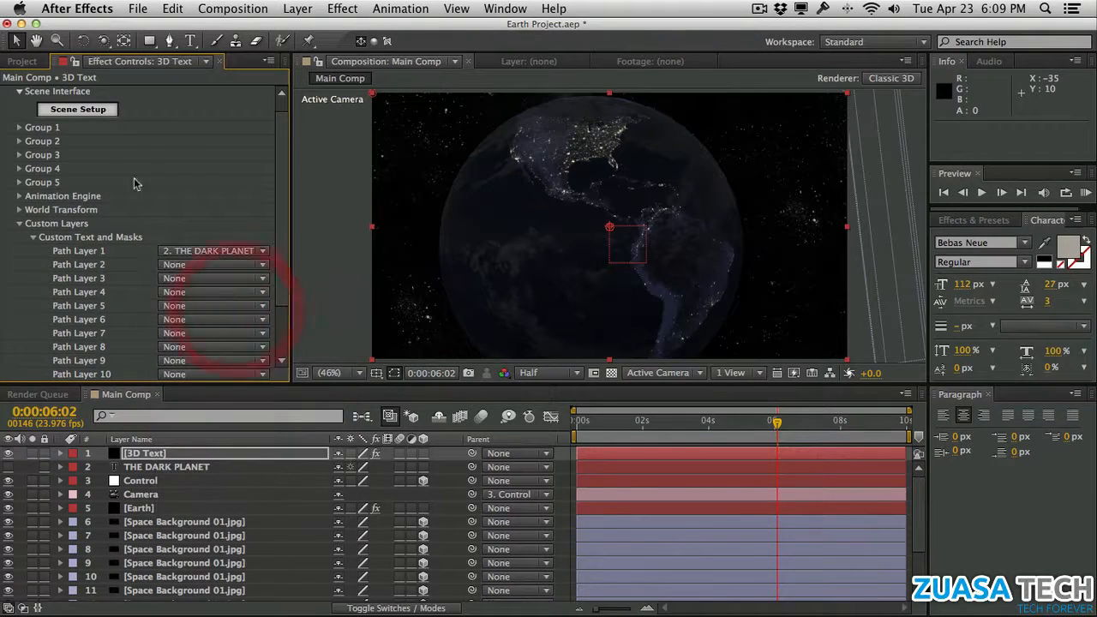
# Step: Extrude the title path into a 3D model in Element's Scene Setup
pyautogui.click(78, 110)
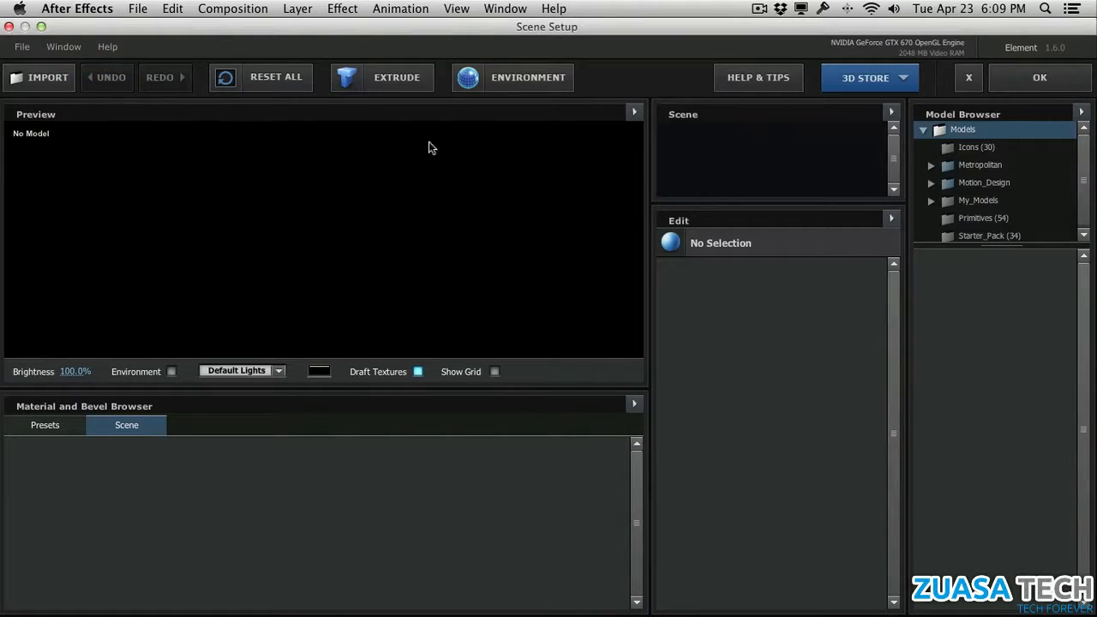
pyautogui.click(402, 77)
pyautogui.click(372, 287)
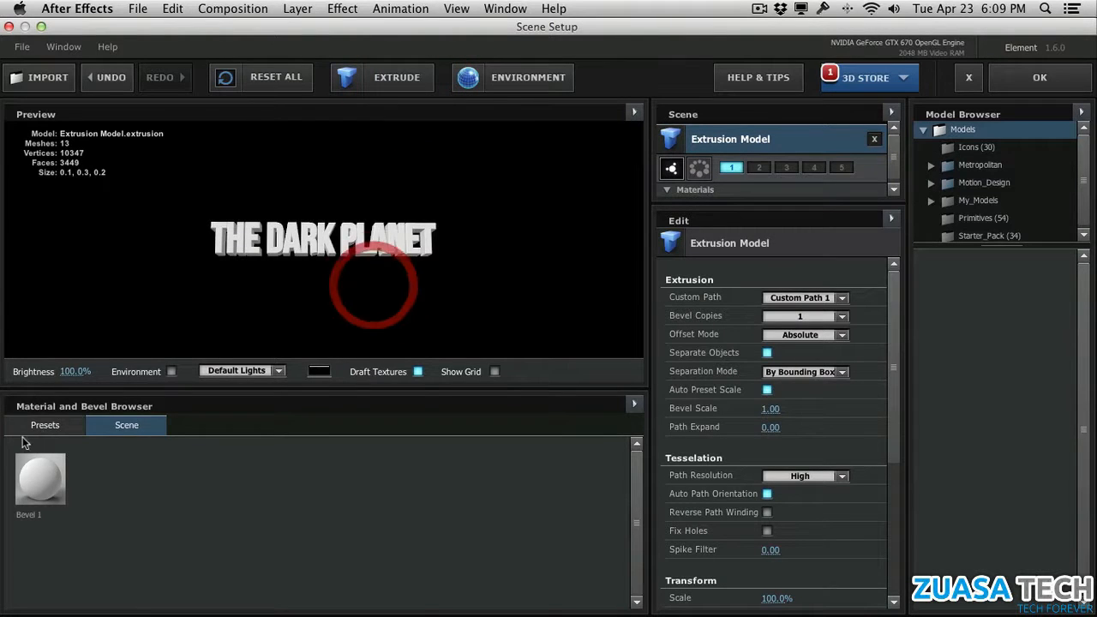
# Step: Apply the Detective bevel preset to the extruded title, and accept the scene to return to the composition
pyautogui.click(43, 427)
pyautogui.click(72, 447)
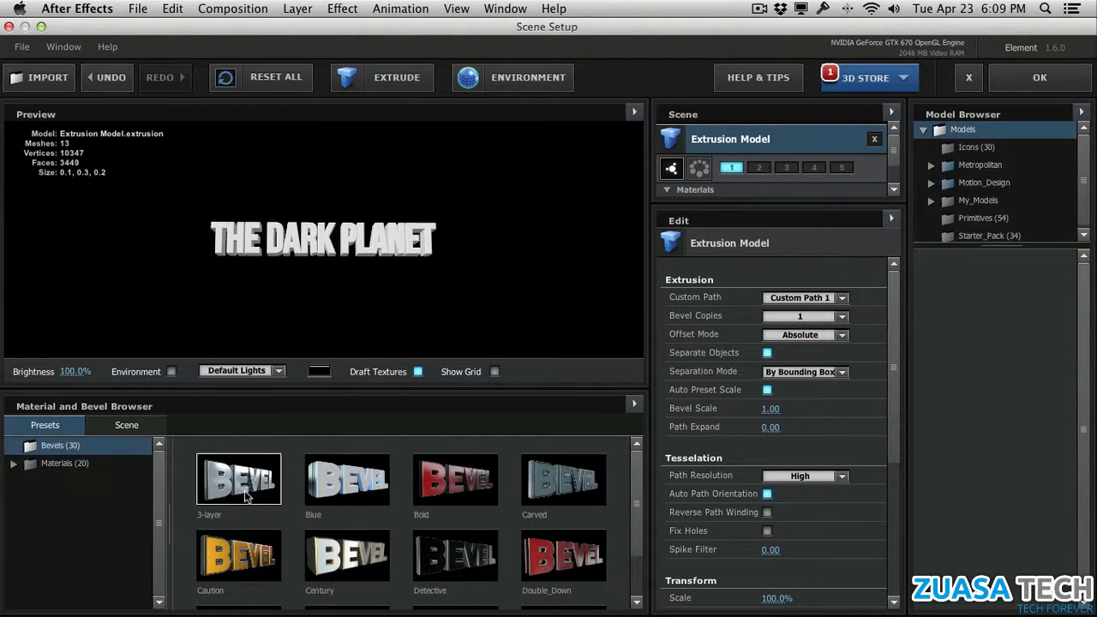
pyautogui.scroll(-3, 244, 494)
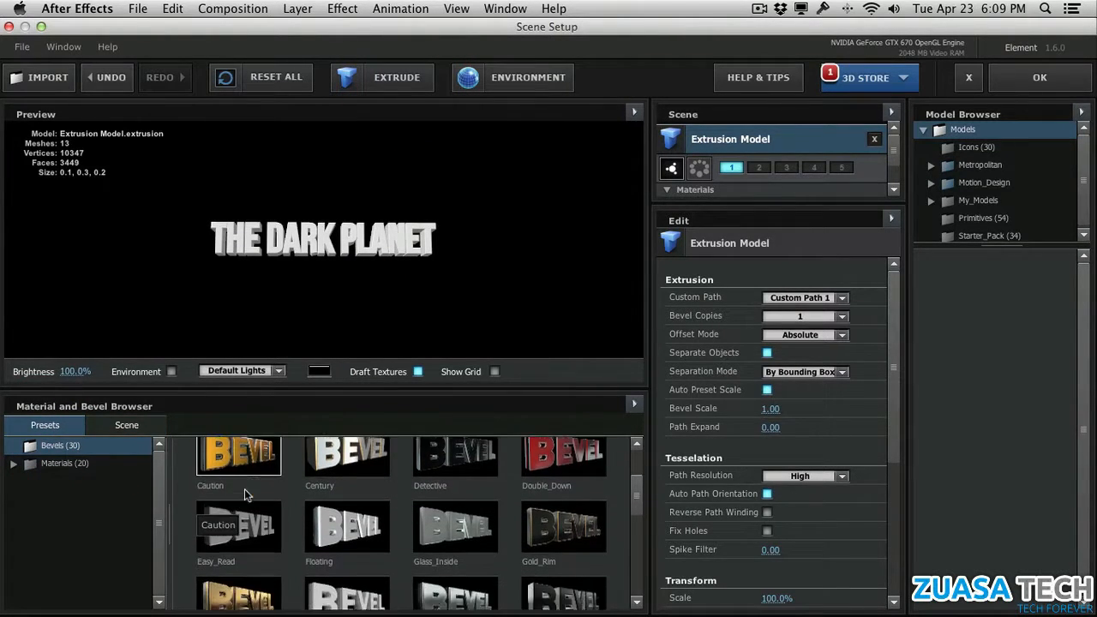
pyautogui.scroll(3, 533, 563)
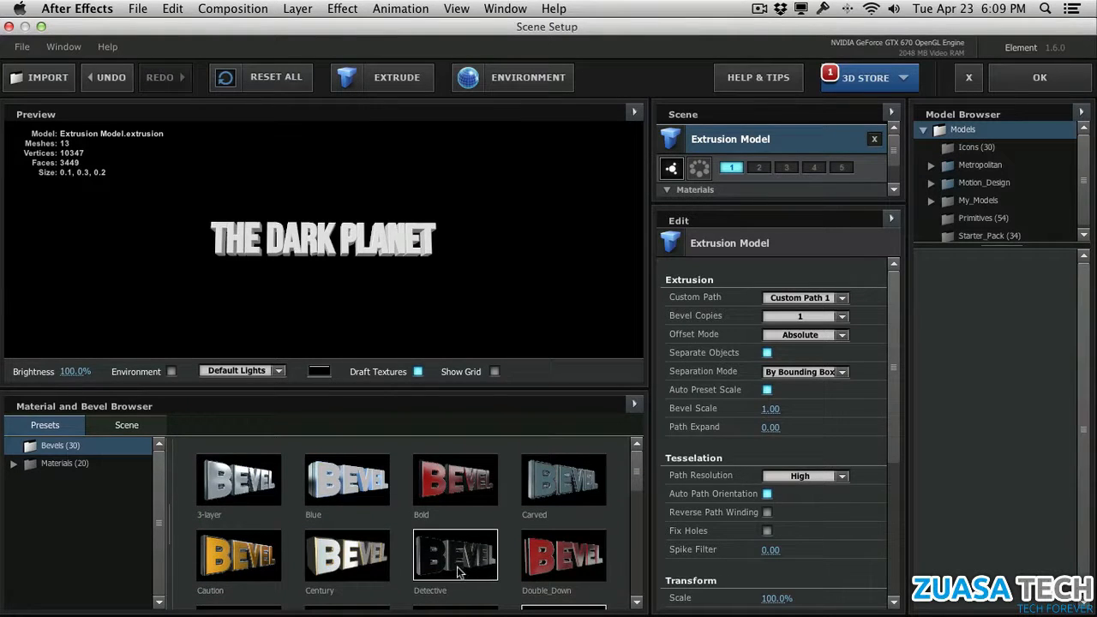
pyautogui.moveTo(459, 572); pyautogui.dragTo(353, 293)
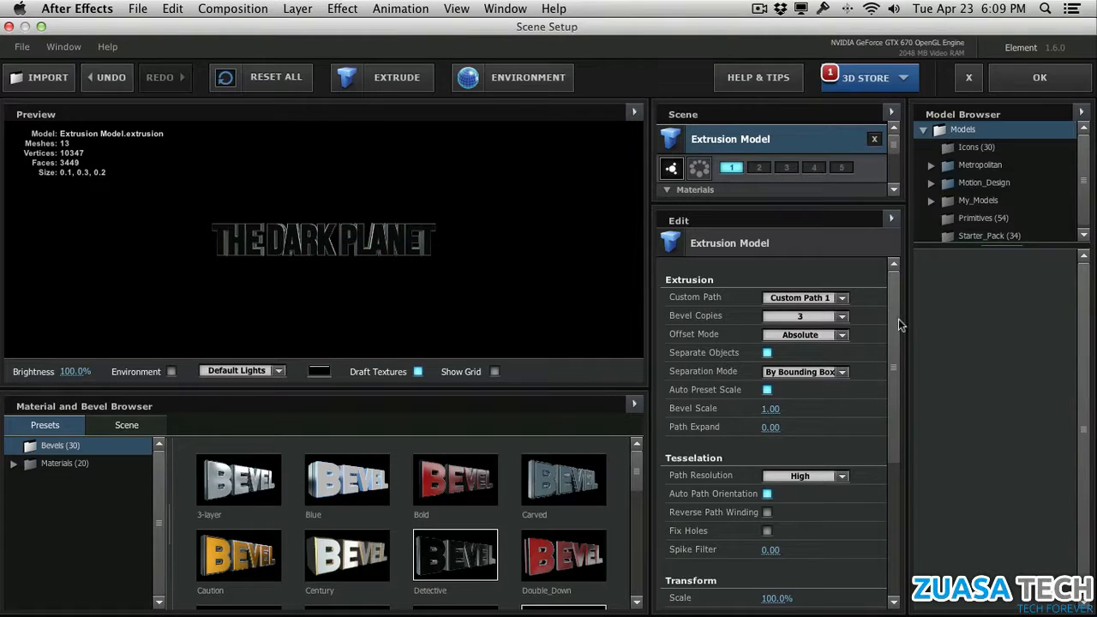
pyautogui.moveTo(898, 318); pyautogui.dragTo(896, 396)
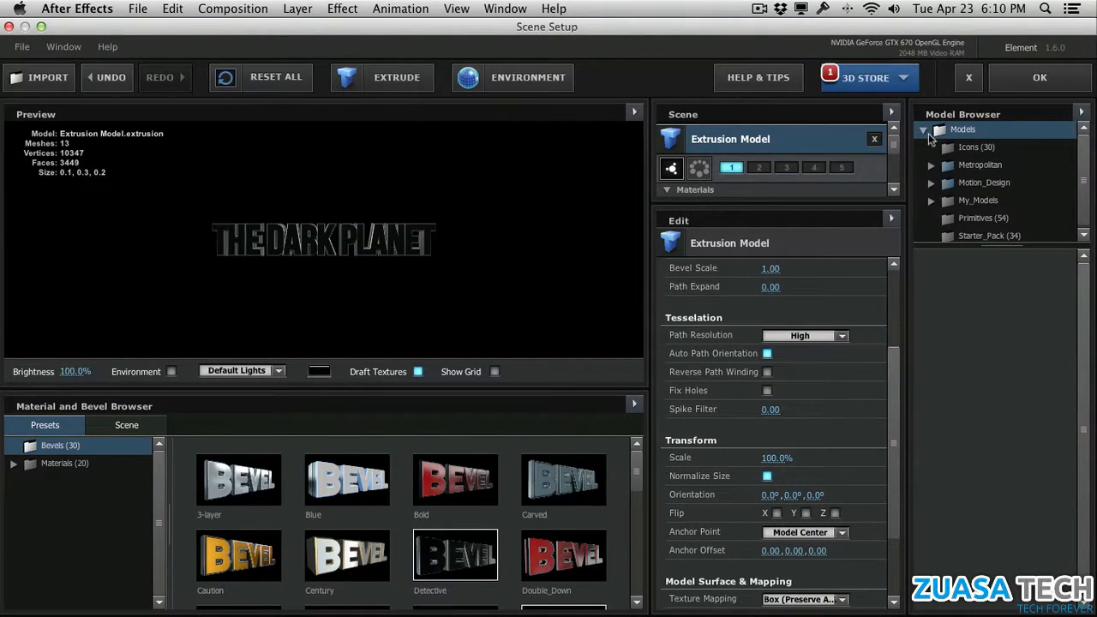
pyautogui.click(1006, 86)
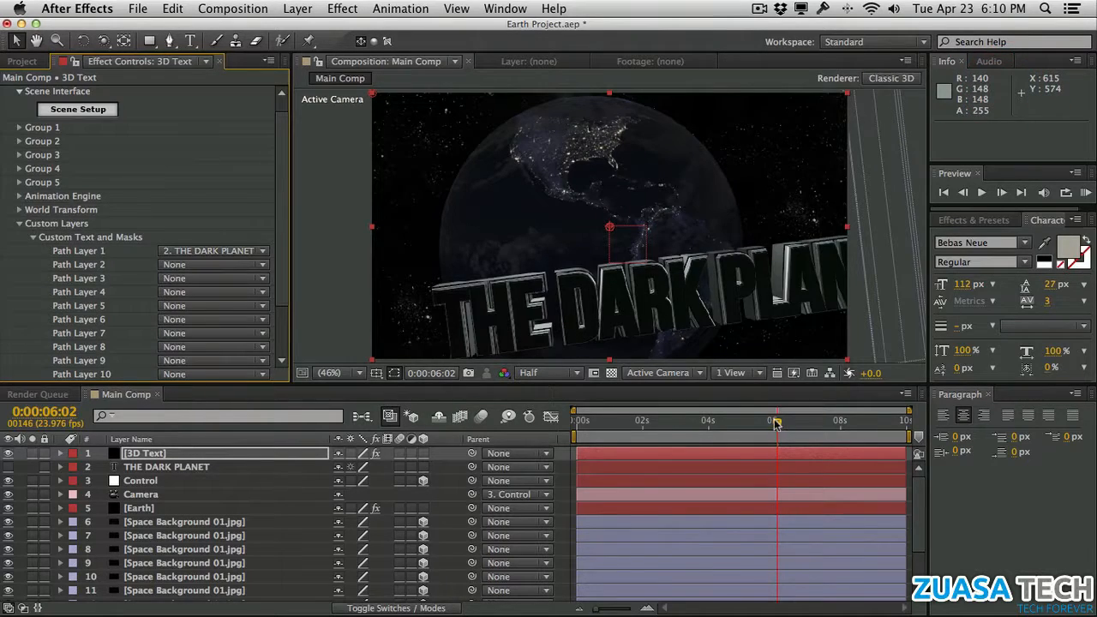
# Step: At 0:00:03:22, set Position Z in the 3D Text effect's Group 1 Particle Replicator to 1060
pyautogui.moveTo(775, 422); pyautogui.dragTo(706, 422)
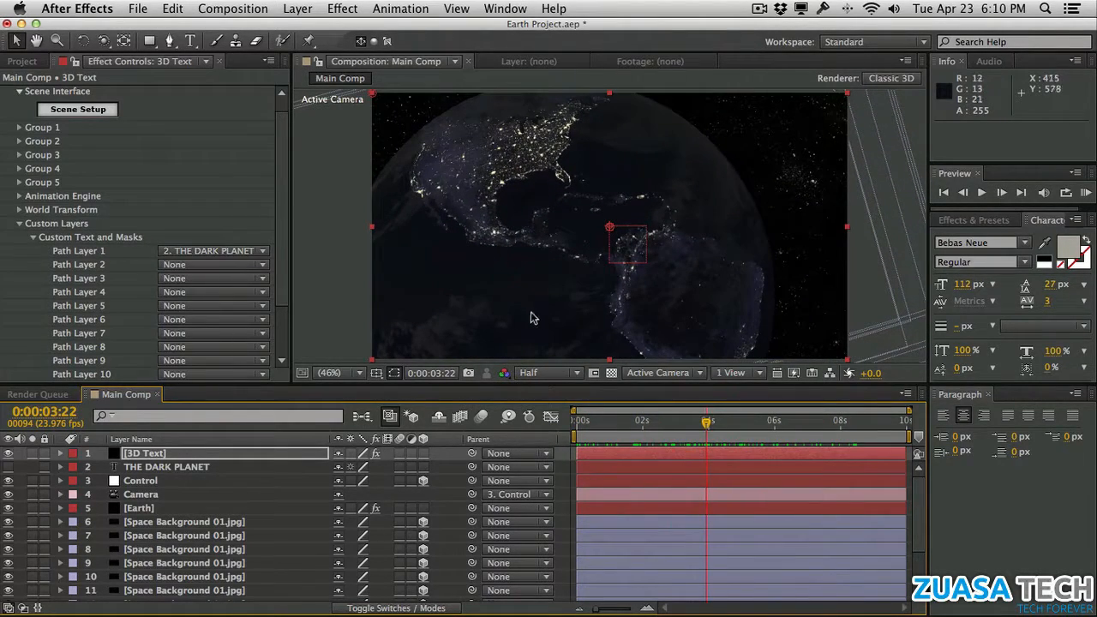
pyautogui.click(19, 127)
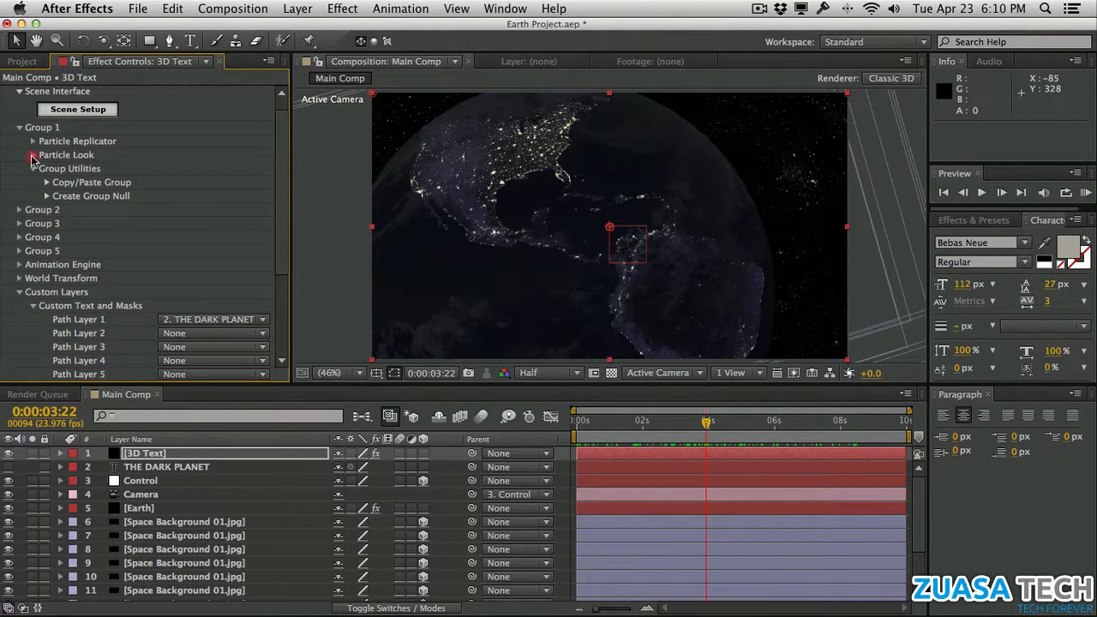
pyautogui.click(32, 155)
pyautogui.click(31, 155)
pyautogui.click(32, 142)
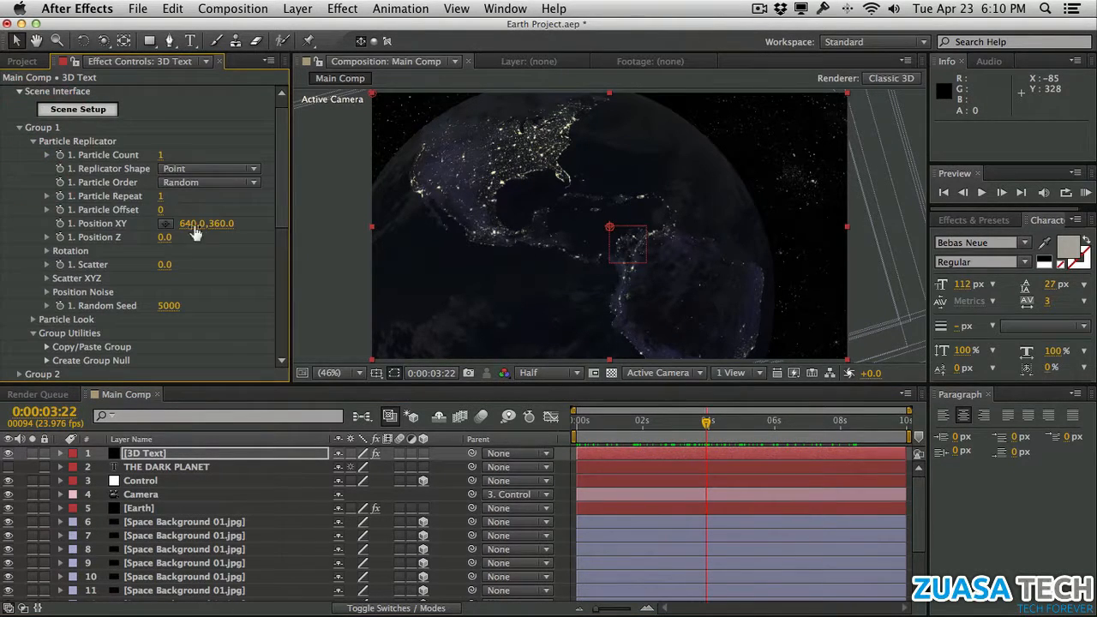
pyautogui.moveTo(167, 236); pyautogui.dragTo(238, 229)
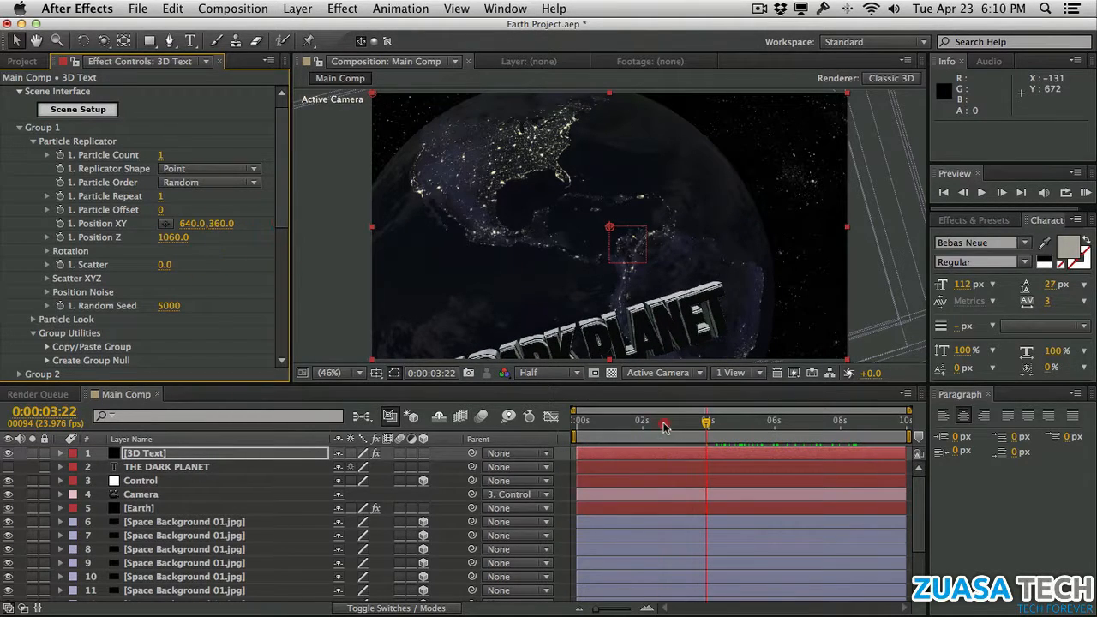
# Step: Check the title across the timeline, and at 0:00:09:07 set its Group 1 Position XY to 575, 340
pyautogui.moveTo(664, 426); pyautogui.dragTo(499, 431)
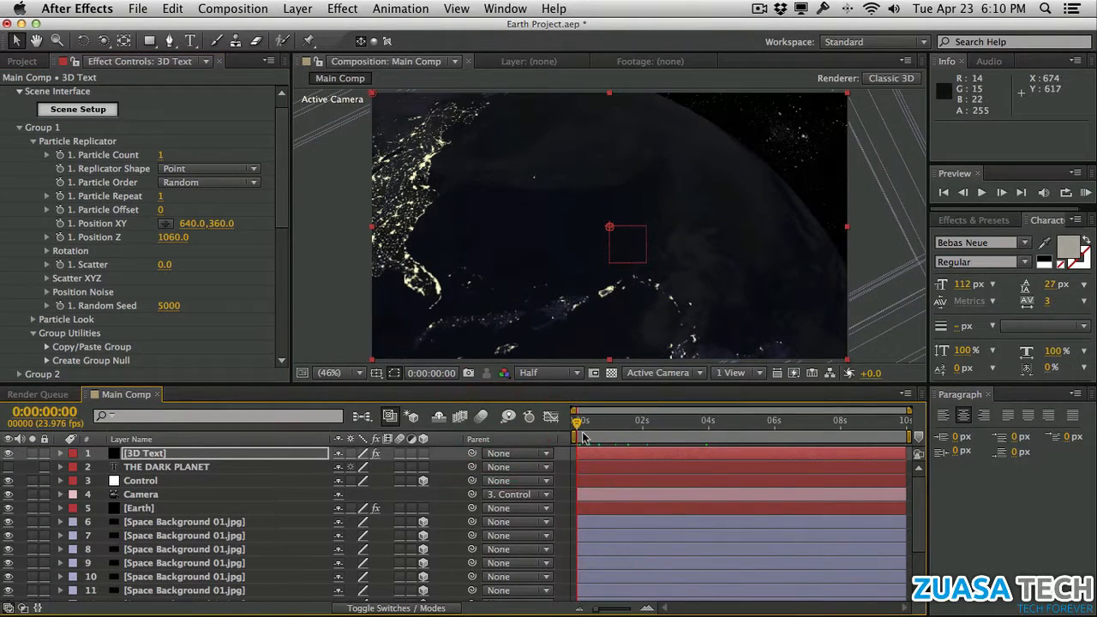
pyautogui.moveTo(588, 423); pyautogui.dragTo(887, 398)
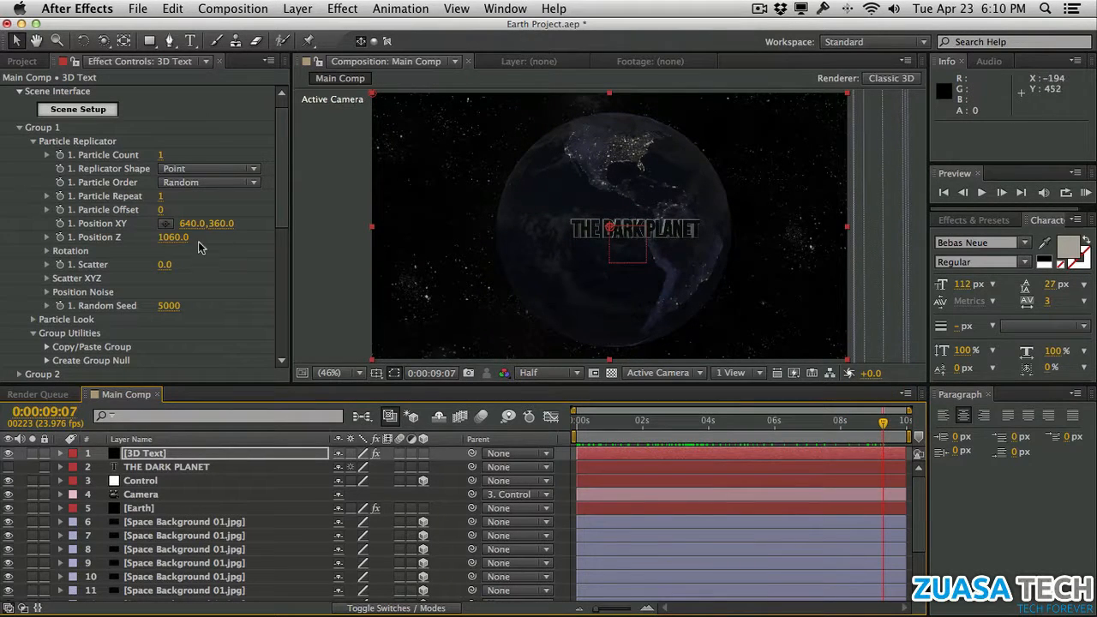
pyautogui.moveTo(196, 227); pyautogui.dragTo(131, 229)
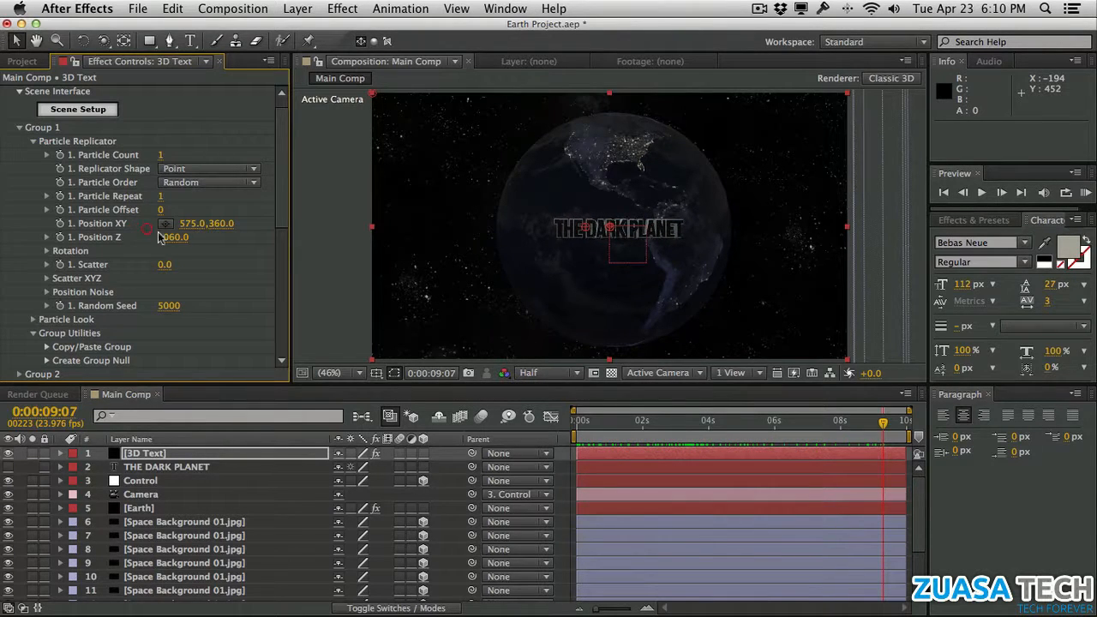
pyautogui.moveTo(220, 224); pyautogui.dragTo(204, 224)
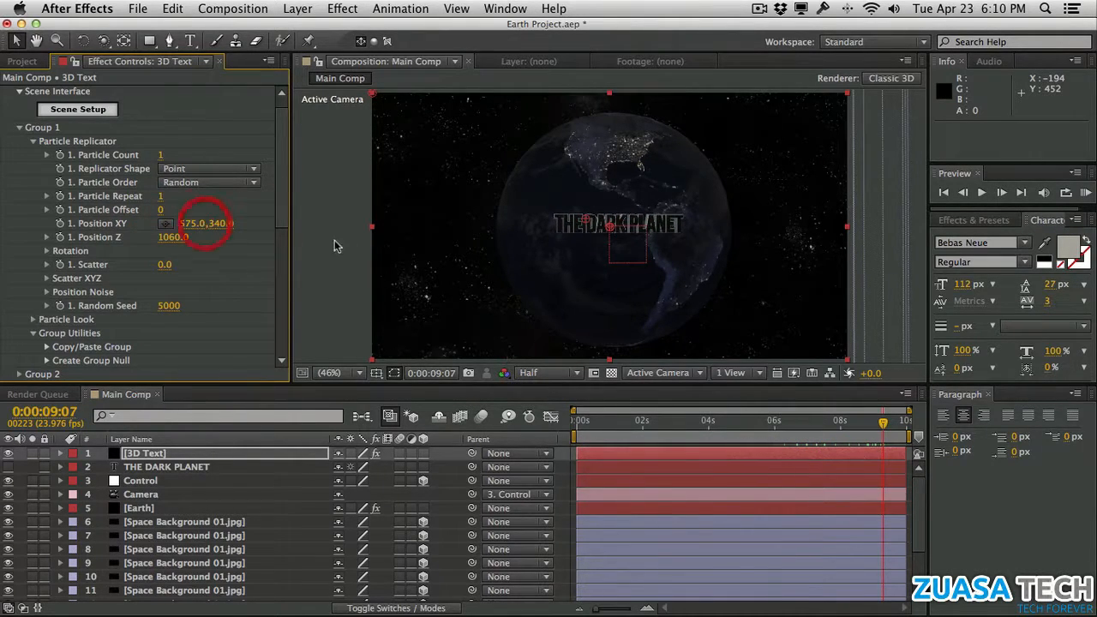
# Step: Set the title's Group 1 Y Rotation to 6° and Particle Size to 11.90, and check it at several times
pyautogui.click(47, 251)
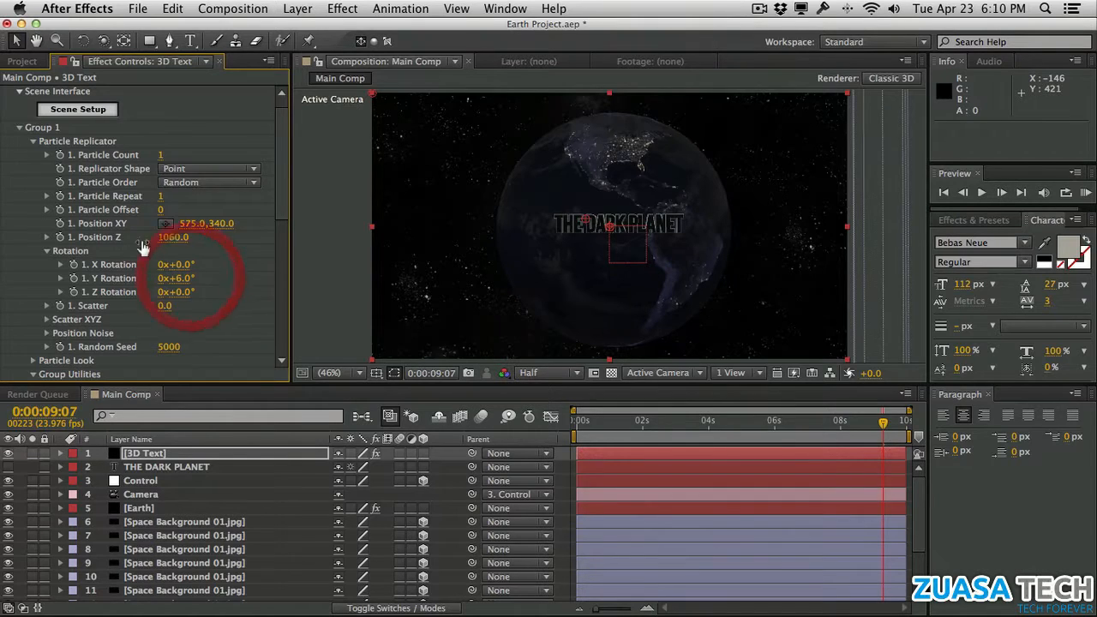
pyautogui.scroll(-1, 53, 319)
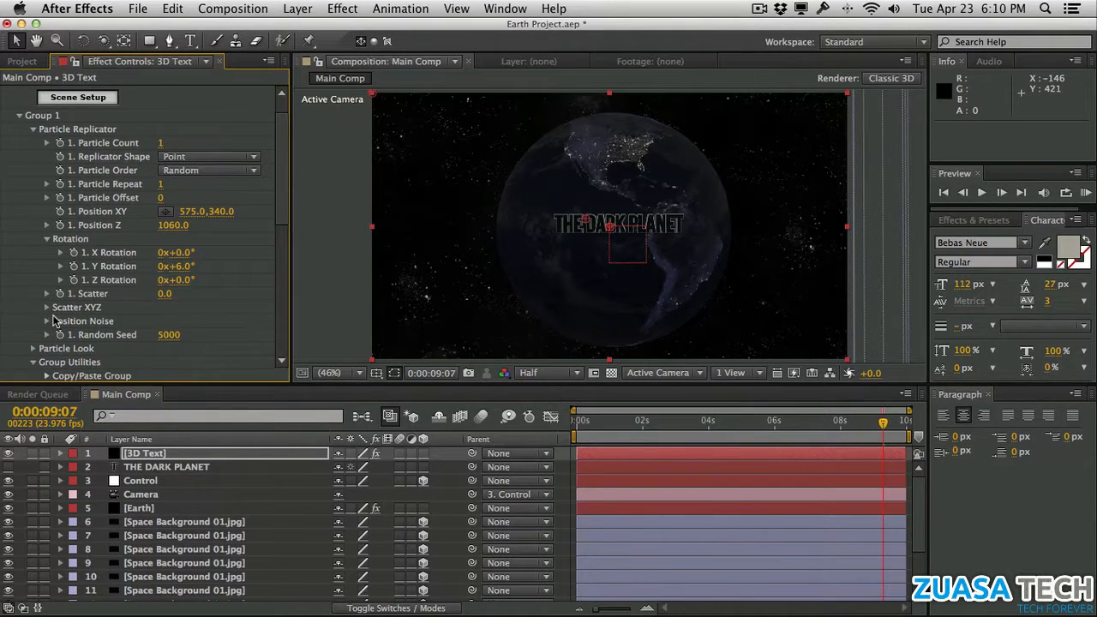
pyautogui.click(33, 349)
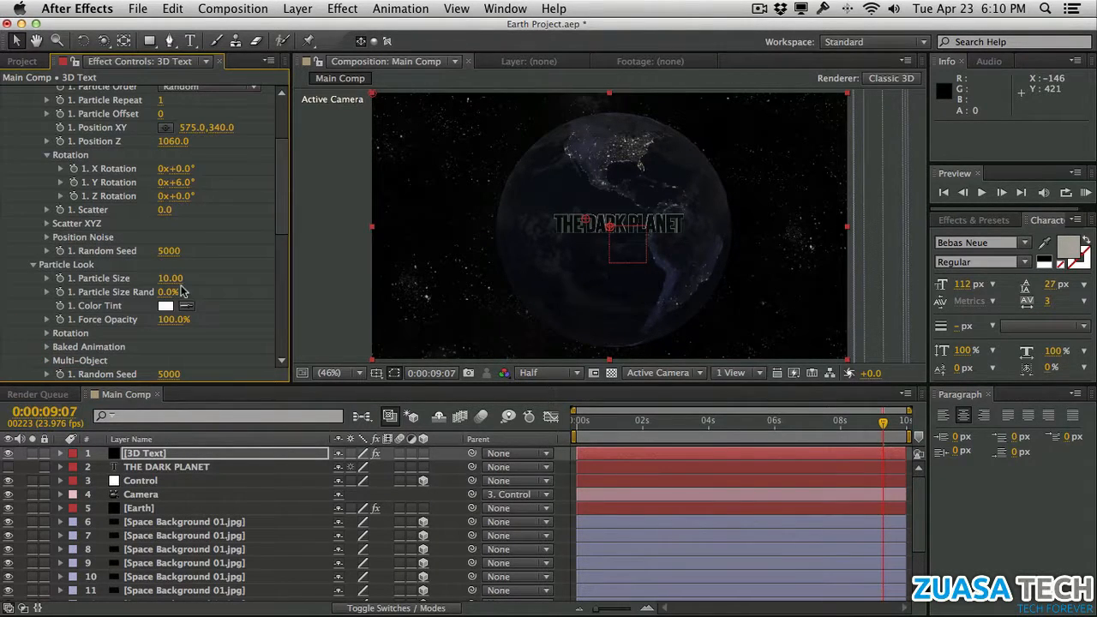
pyautogui.moveTo(185, 276); pyautogui.dragTo(183, 277)
pyautogui.click(649, 423)
pyautogui.moveTo(649, 426); pyautogui.dragTo(797, 391)
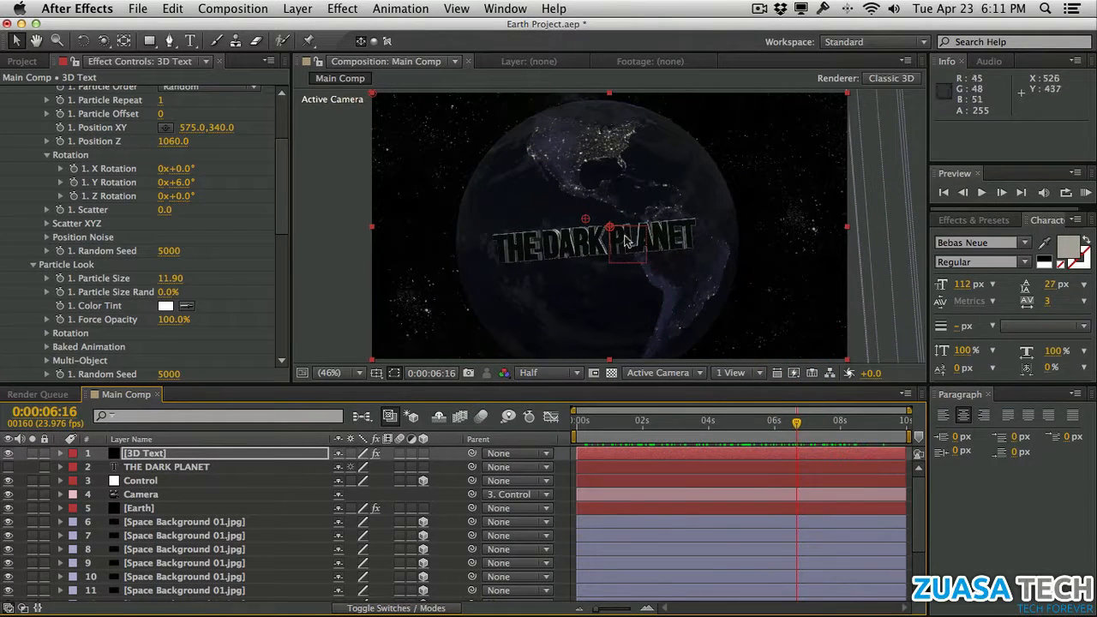
pyautogui.click(855, 420)
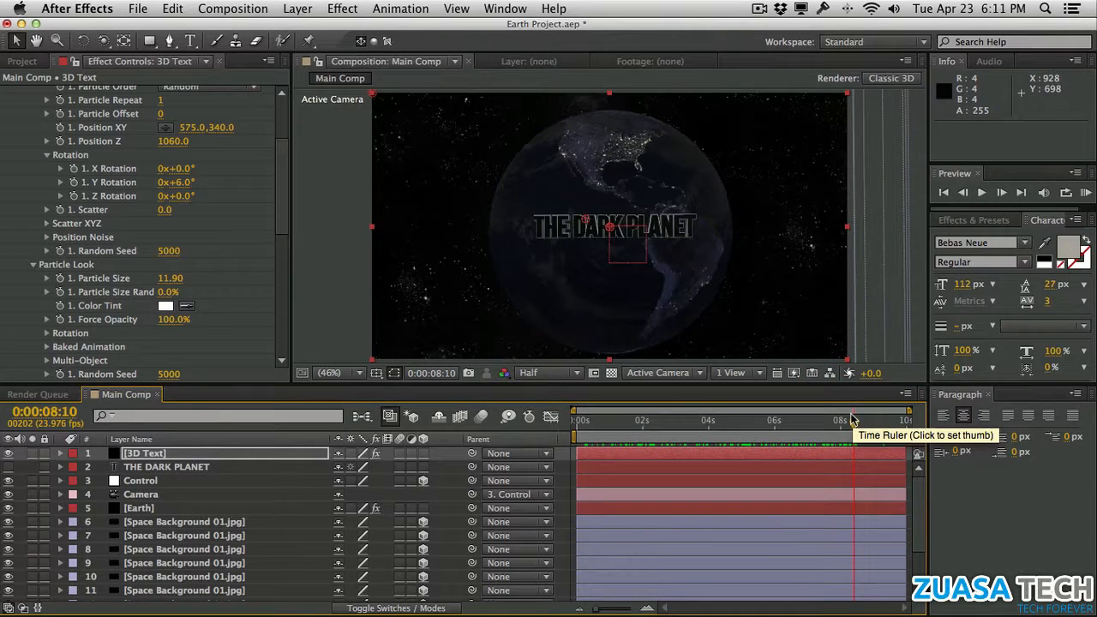
pyautogui.click(873, 420)
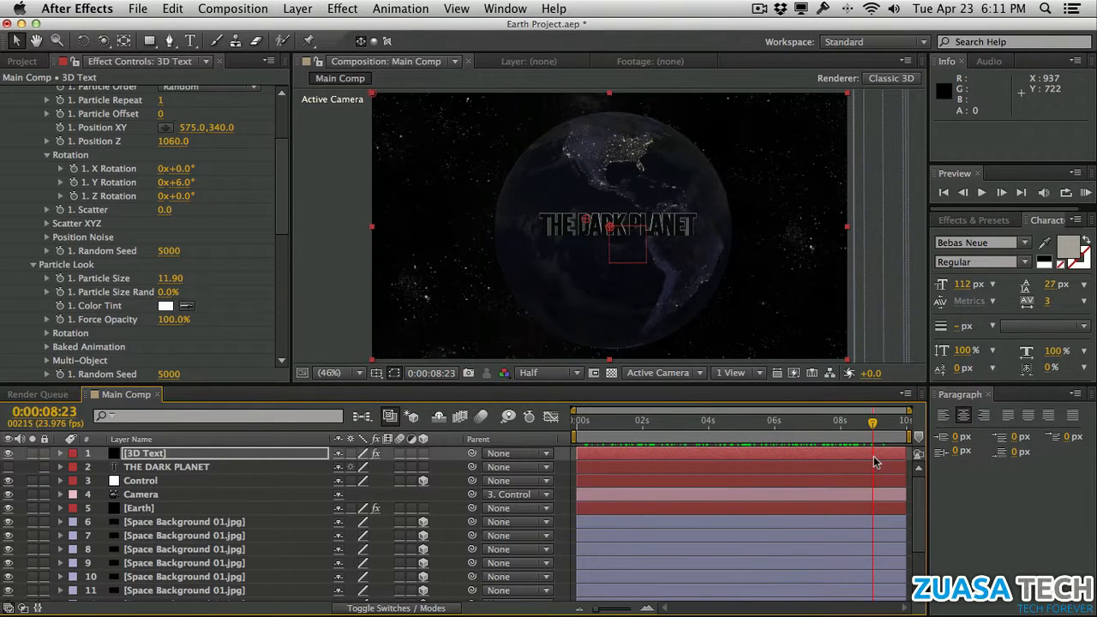
# Step: Reveal the Control null's keyframes and display its Position speed curve in the Graph Editor with both keyframes selected
pyautogui.moveTo(871, 422); pyautogui.dragTo(791, 396)
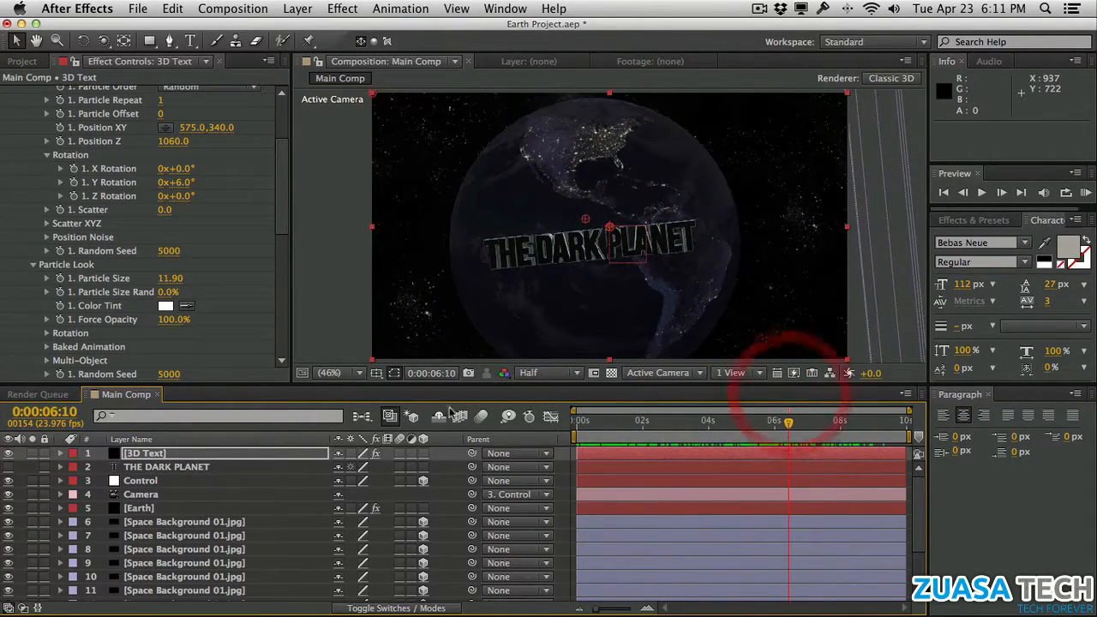
pyautogui.click(191, 494)
pyautogui.click(221, 481)
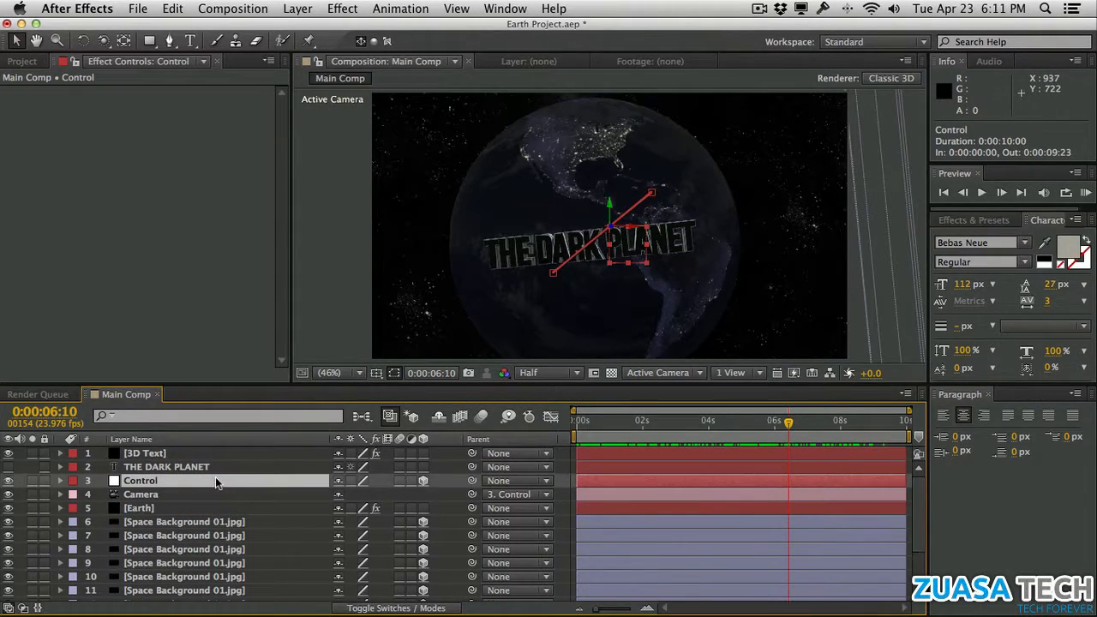
pyautogui.press('u')
pyautogui.click(195, 502)
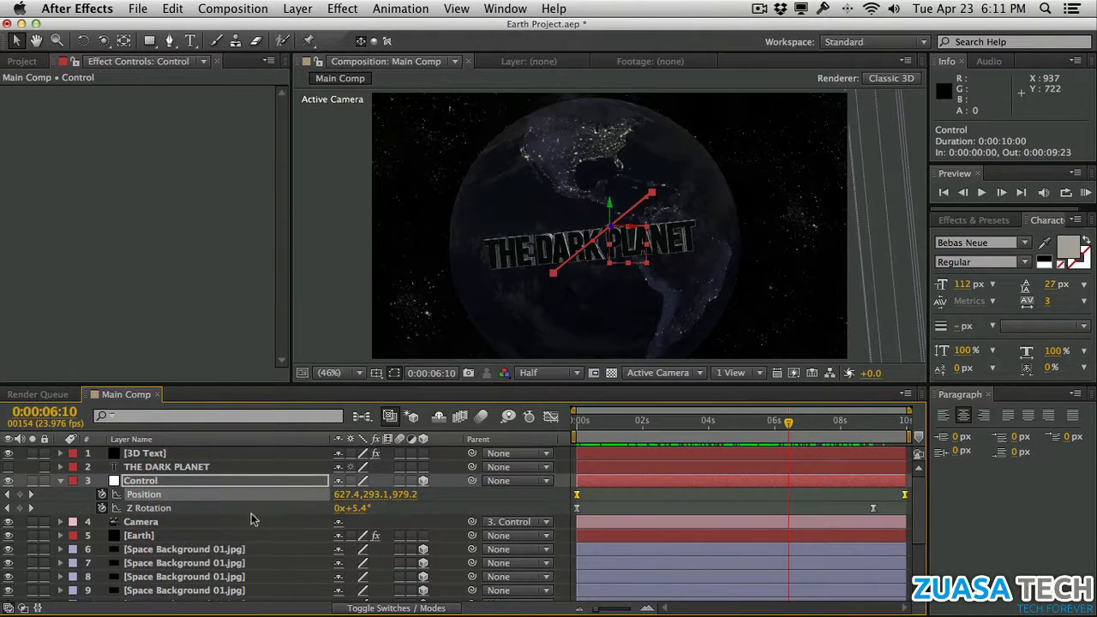
pyautogui.click(551, 418)
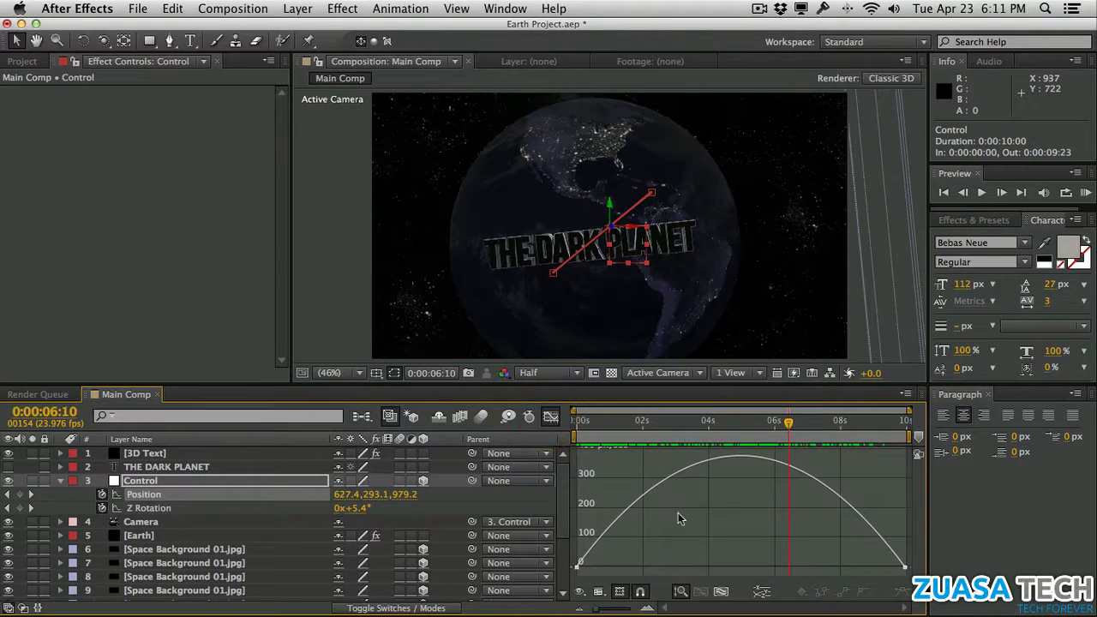
pyautogui.moveTo(621, 563); pyautogui.dragTo(581, 547)
pyautogui.moveTo(875, 501); pyautogui.dragTo(965, 600)
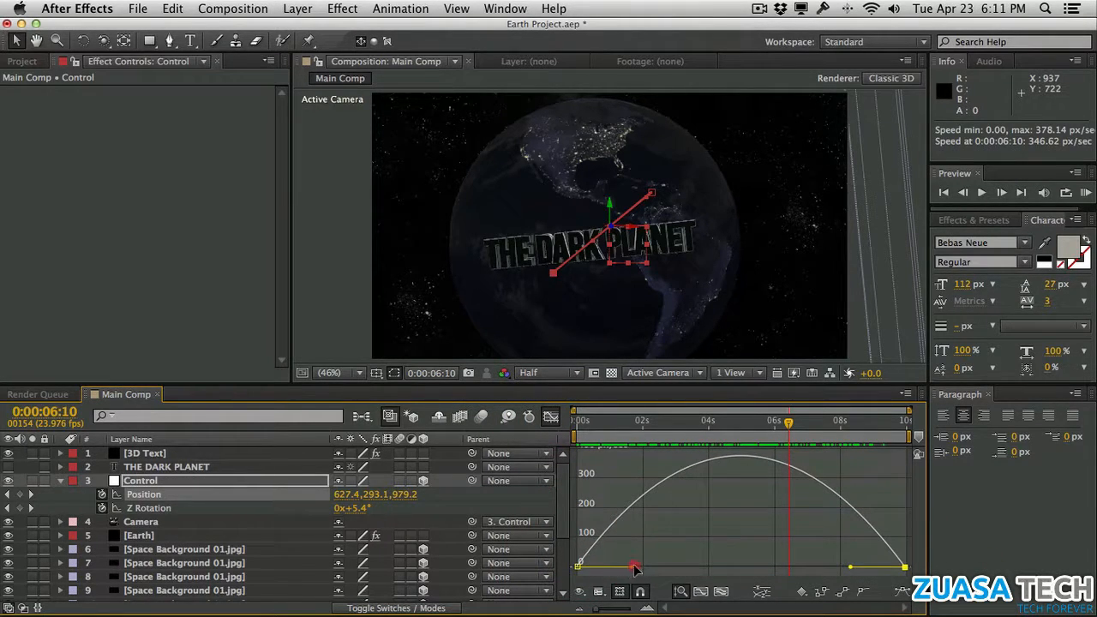
# Step: Lengthen both easing handles of Control's Position curve so the speed peaks shortly after 4 seconds, and RAM preview the move
pyautogui.moveTo(635, 569); pyautogui.dragTo(662, 568)
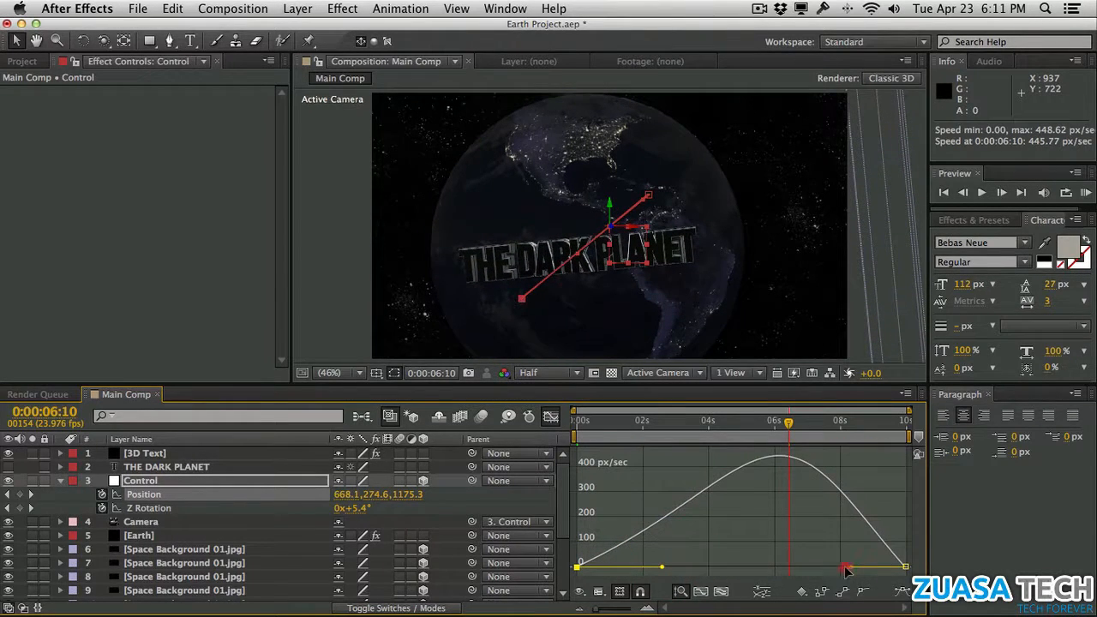
pyautogui.moveTo(846, 571); pyautogui.dragTo(829, 572)
pyautogui.moveTo(611, 425); pyautogui.dragTo(808, 426)
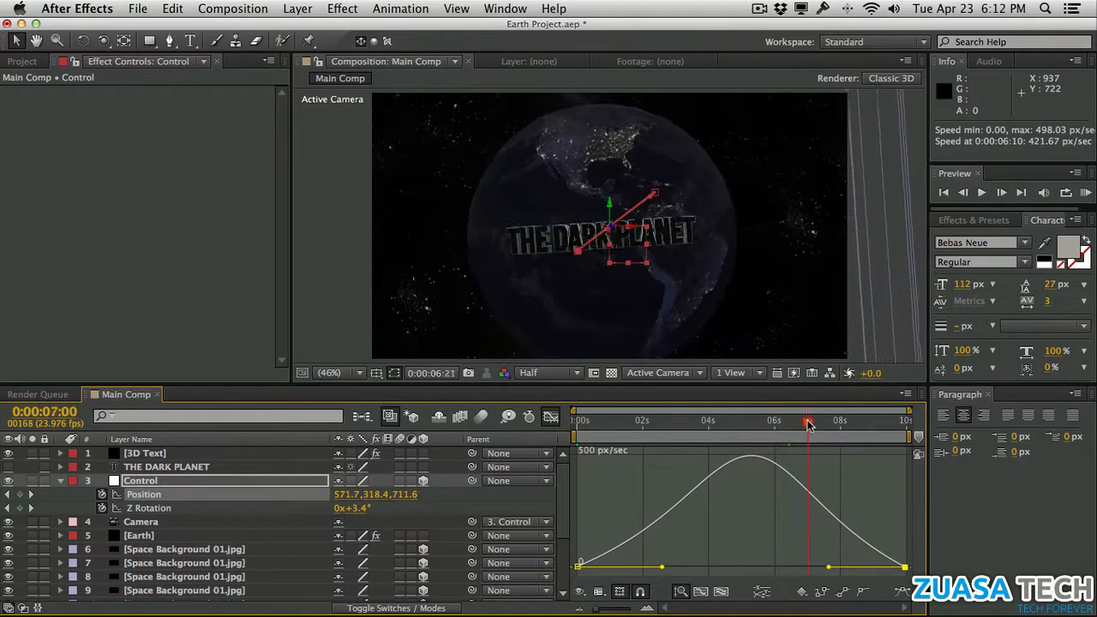
pyautogui.moveTo(830, 570); pyautogui.dragTo(769, 569)
pyautogui.moveTo(664, 570); pyautogui.dragTo(788, 569)
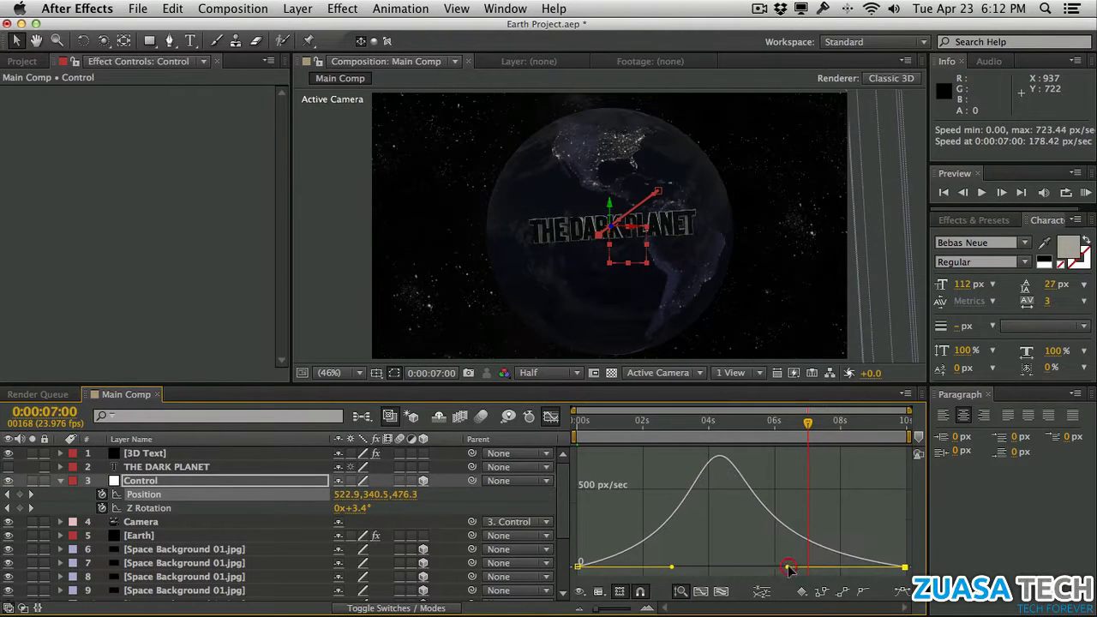
pyautogui.click(1086, 193)
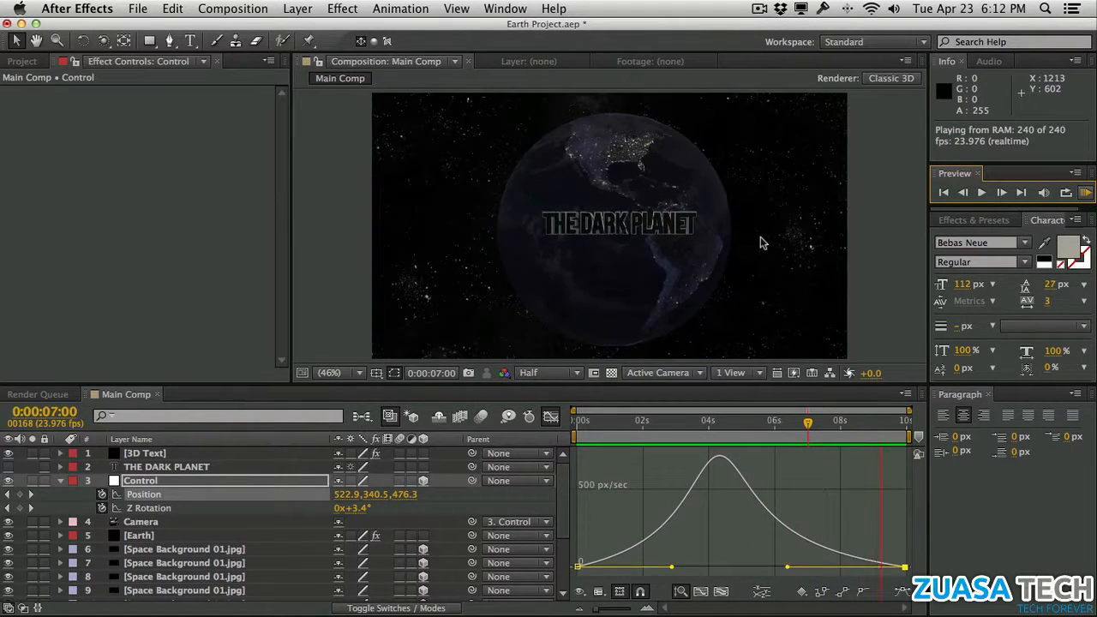
# Step: At the last frame, 0:00:09:23, adjust the 3D Text effect's Position XY so the title sits slightly lower over the Earth
pyautogui.click(888, 422)
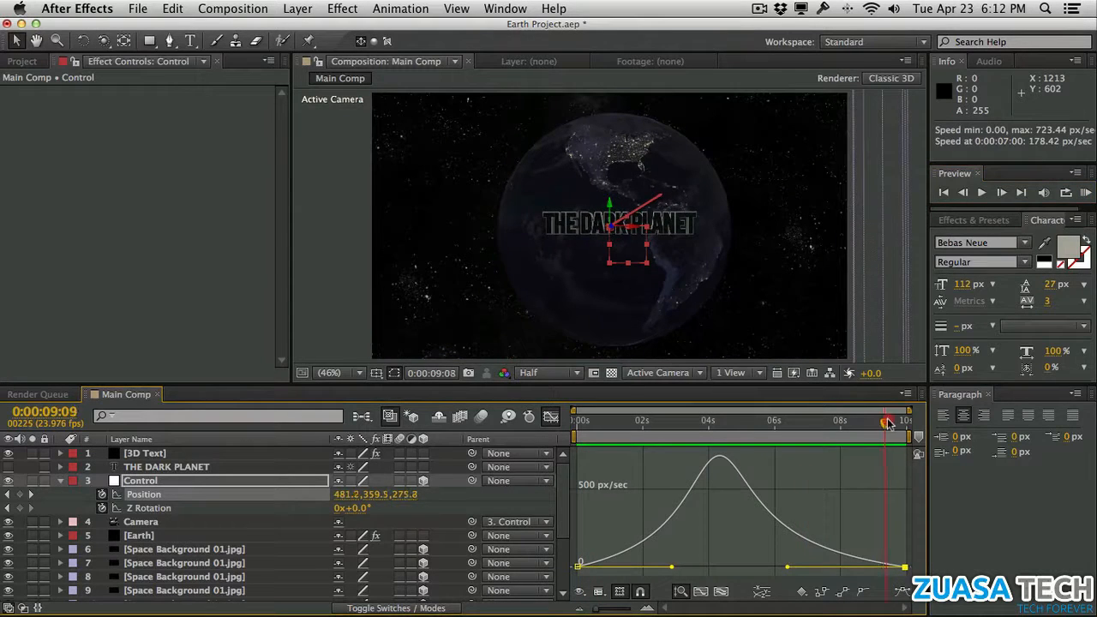
pyautogui.click(918, 422)
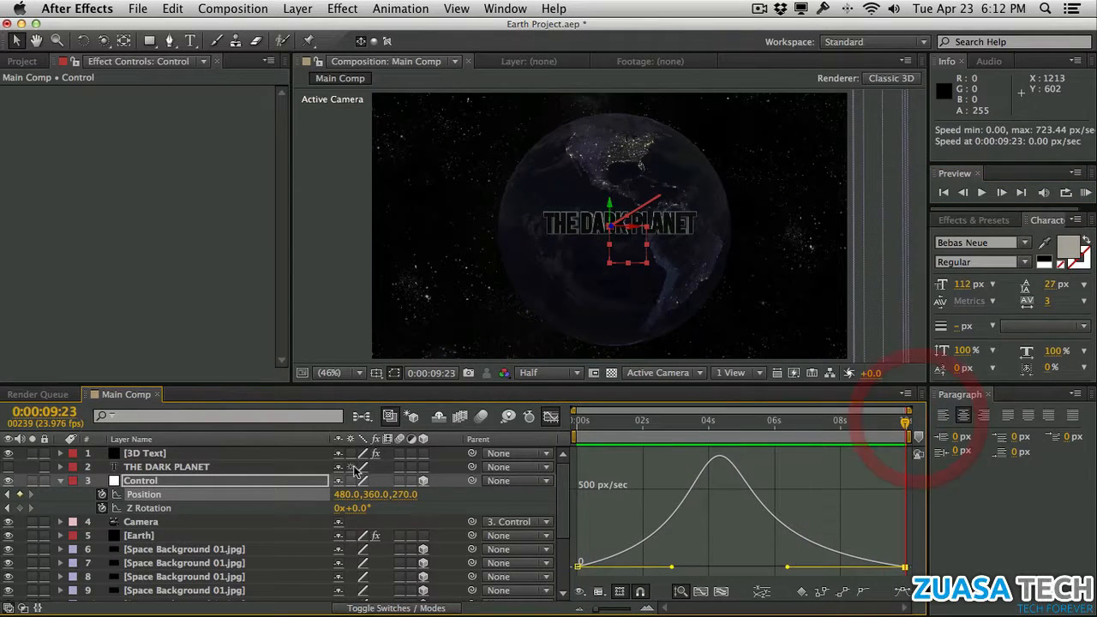
pyautogui.click(551, 418)
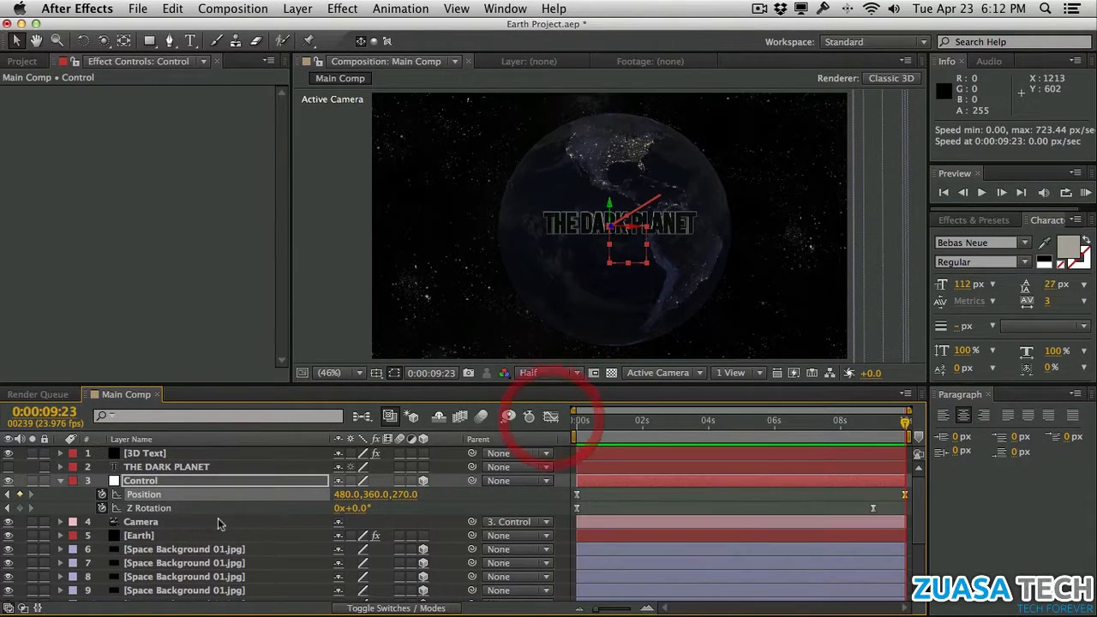
pyautogui.click(191, 454)
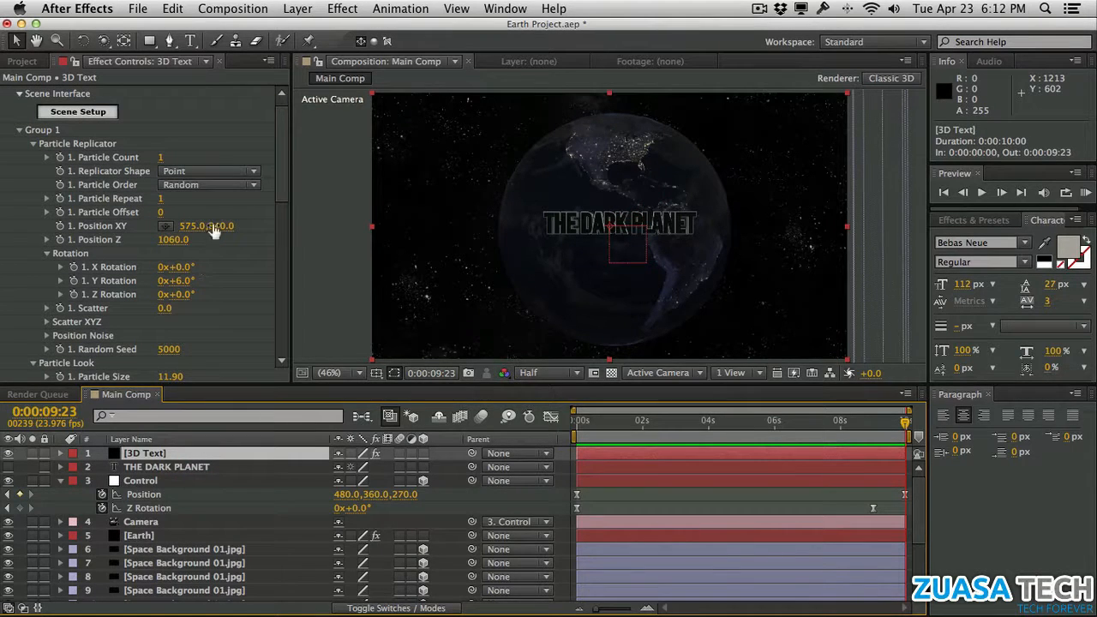
pyautogui.moveTo(221, 225); pyautogui.dragTo(177, 226)
pyautogui.click(331, 279)
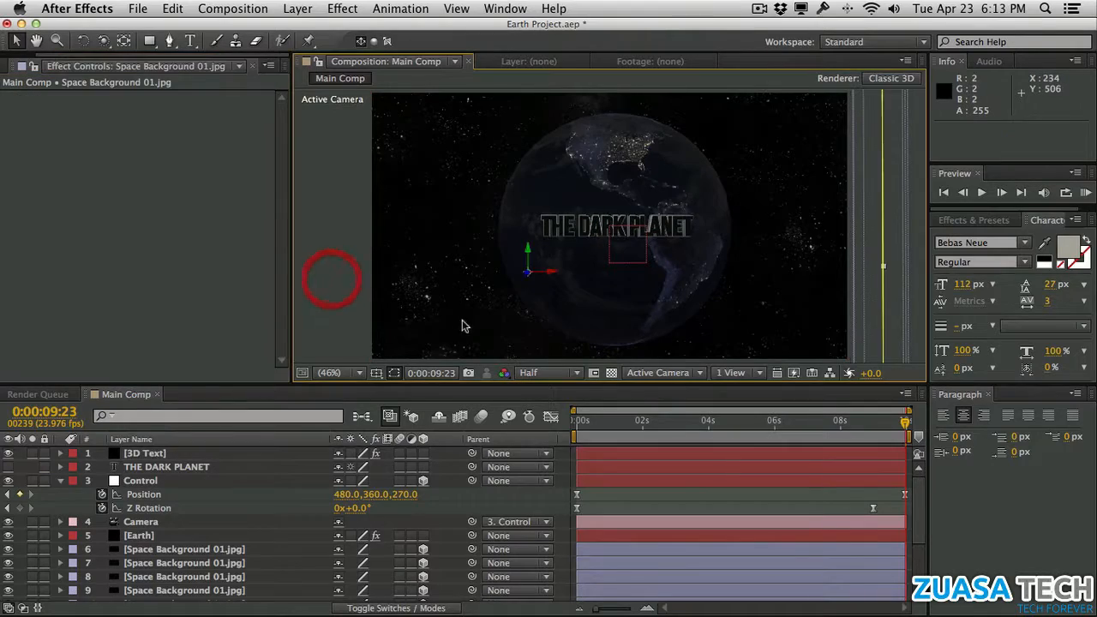
# Step: Lengthen the easing handles on both Z Rotation keyframes of the Control null in the Graph Editor, and check the motion
pyautogui.moveTo(613, 426); pyautogui.dragTo(739, 423)
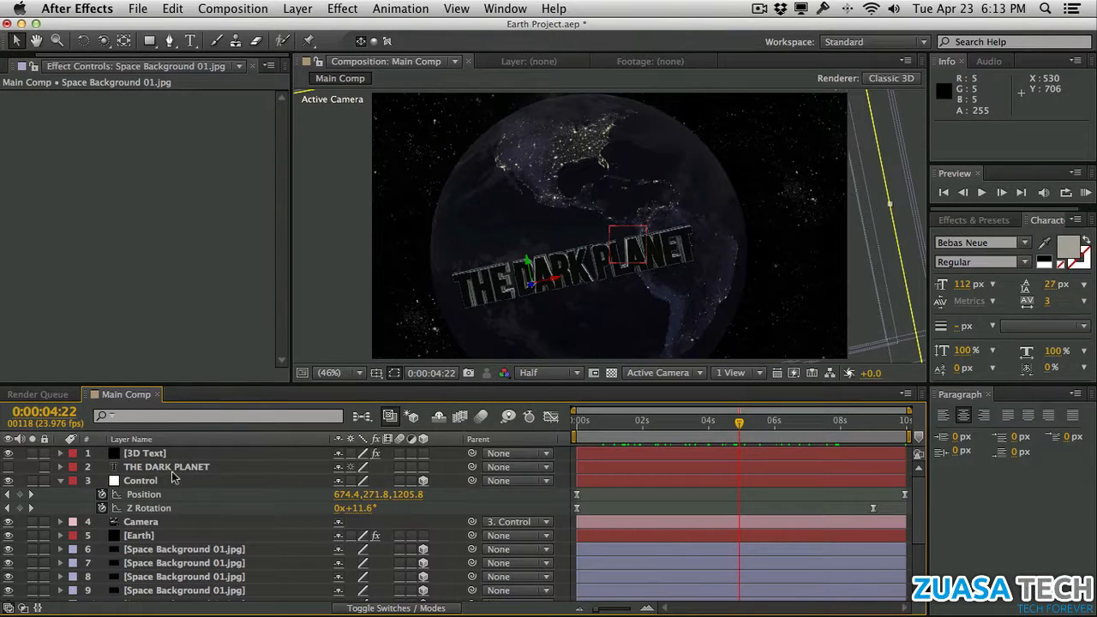
pyautogui.click(239, 511)
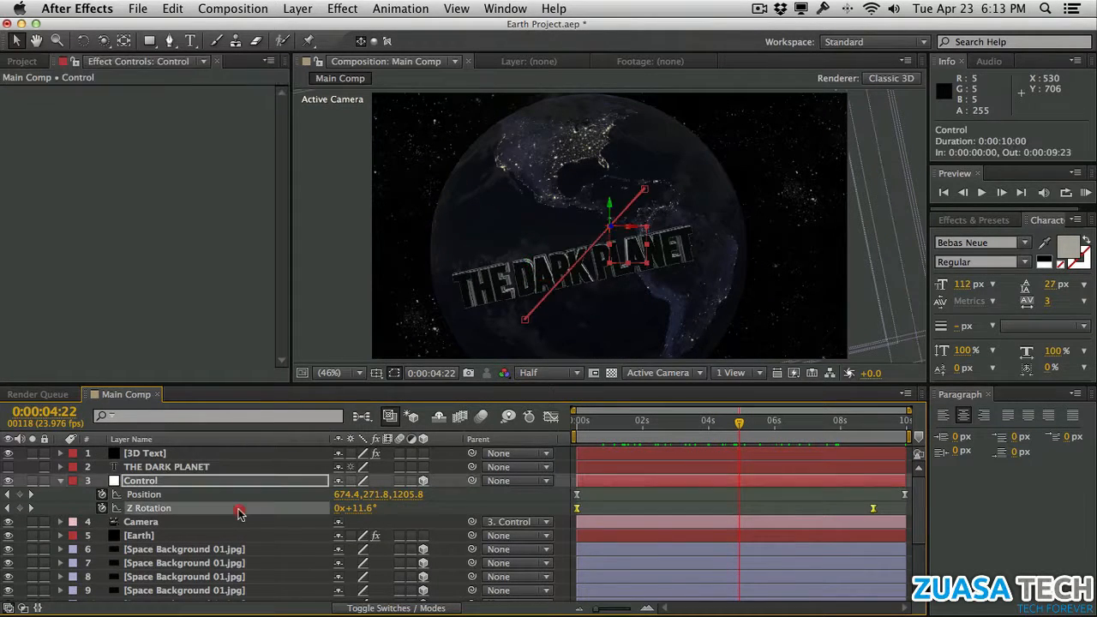
pyautogui.click(550, 418)
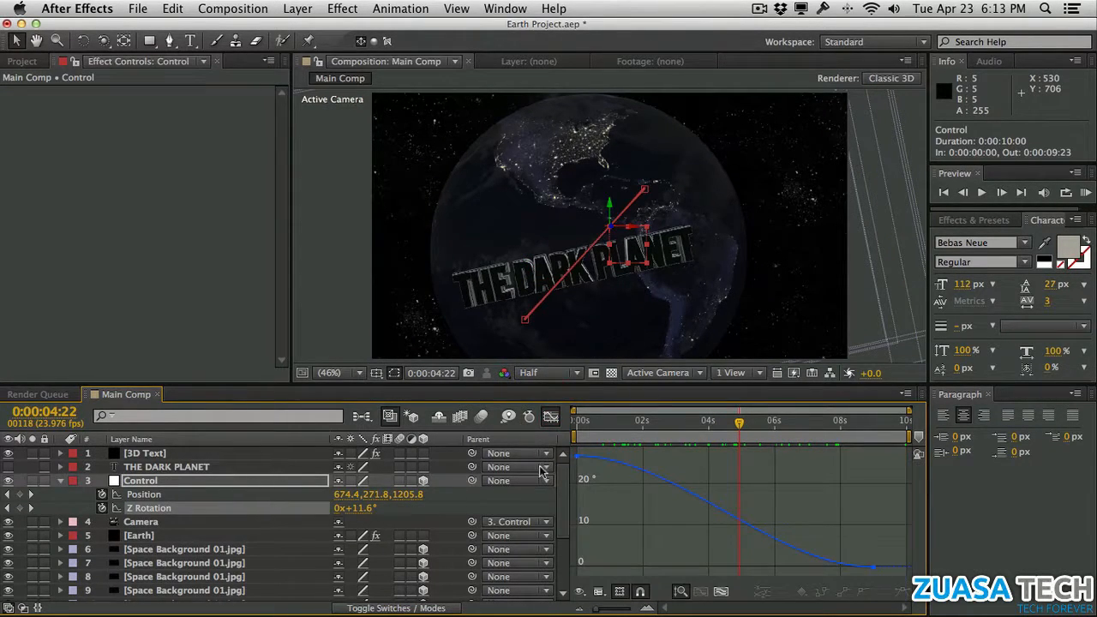
pyautogui.click(825, 567)
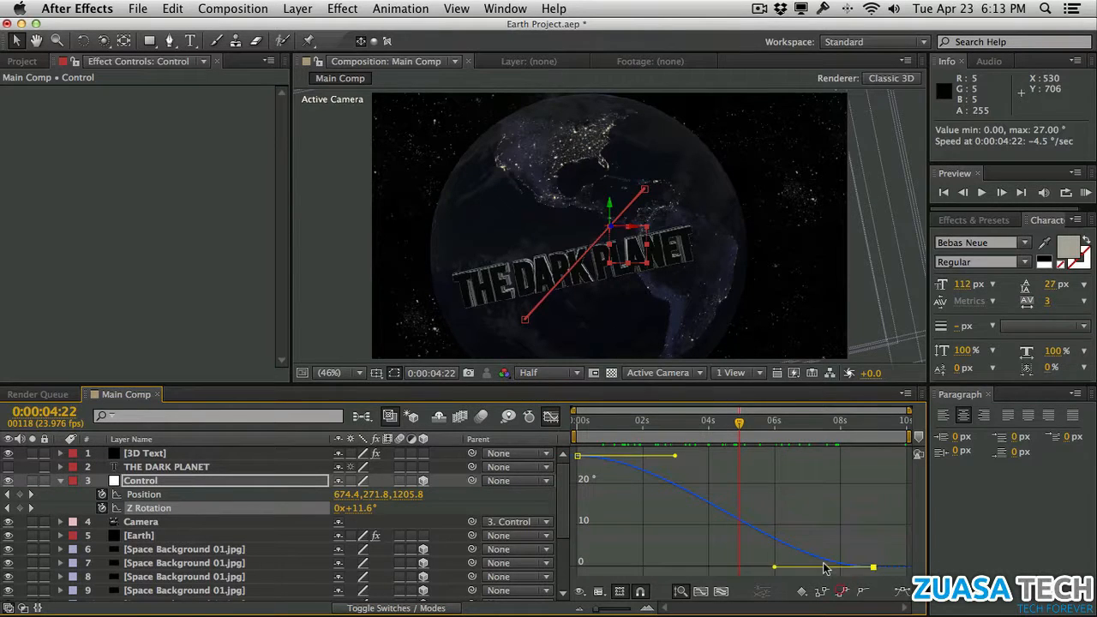
pyautogui.moveTo(771, 569); pyautogui.dragTo(743, 571)
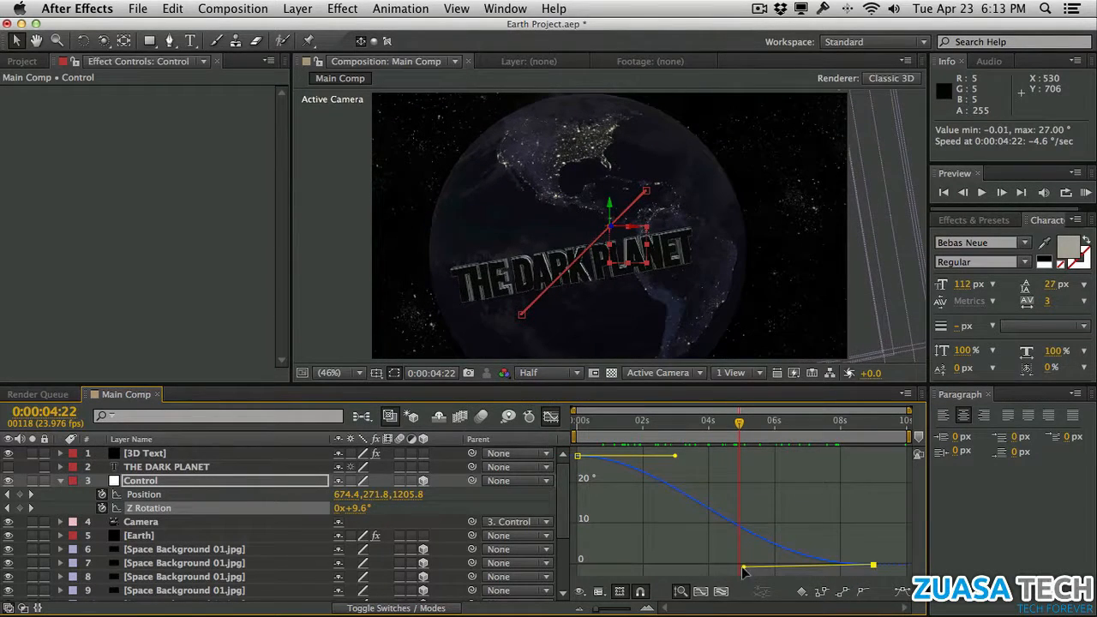
pyautogui.moveTo(676, 460); pyautogui.dragTo(698, 461)
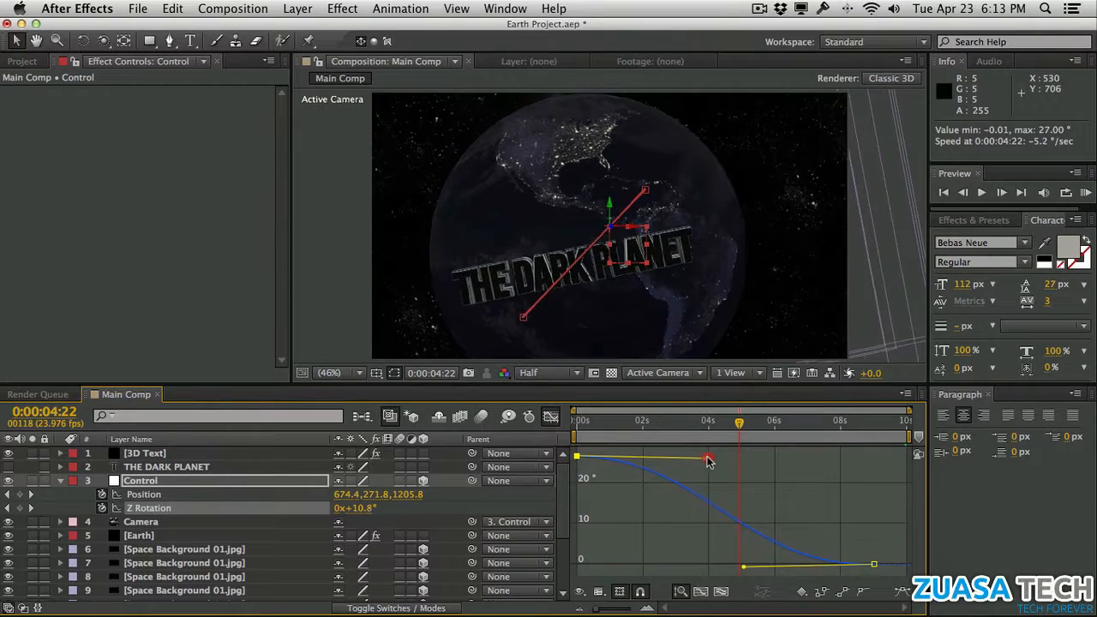
pyautogui.moveTo(588, 421); pyautogui.dragTo(843, 419)
pyautogui.click(551, 418)
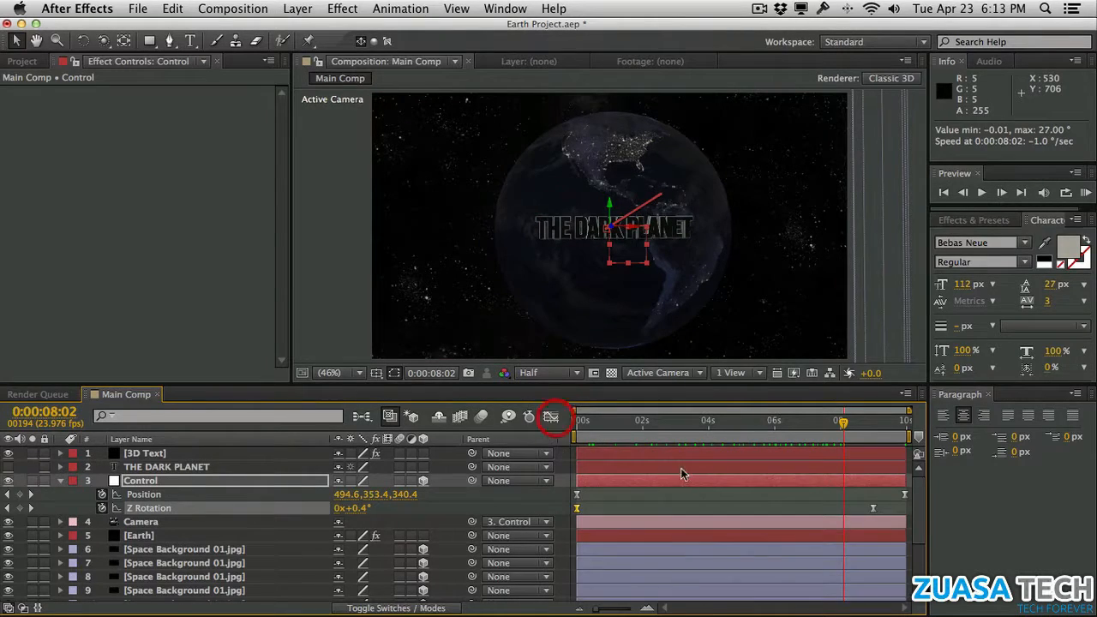
# Step: Review the move around 0:00:05:21, and enable Multi-Object for Group 1 in the 3D Text layer's Element effect
pyautogui.moveTo(581, 420); pyautogui.dragTo(763, 412)
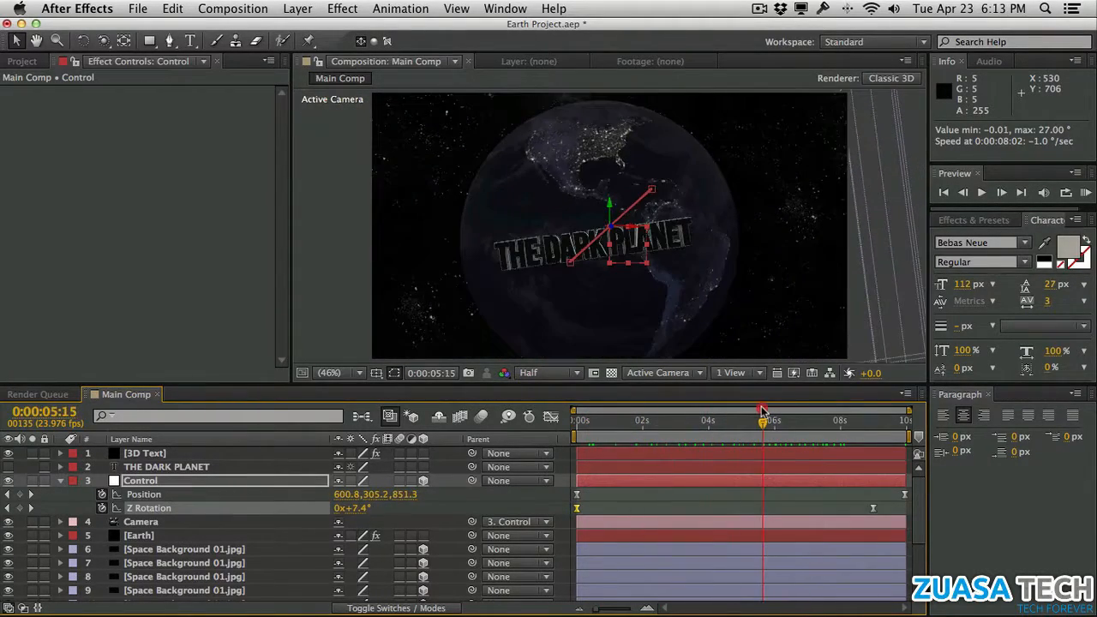
pyautogui.moveTo(677, 426); pyautogui.dragTo(770, 420)
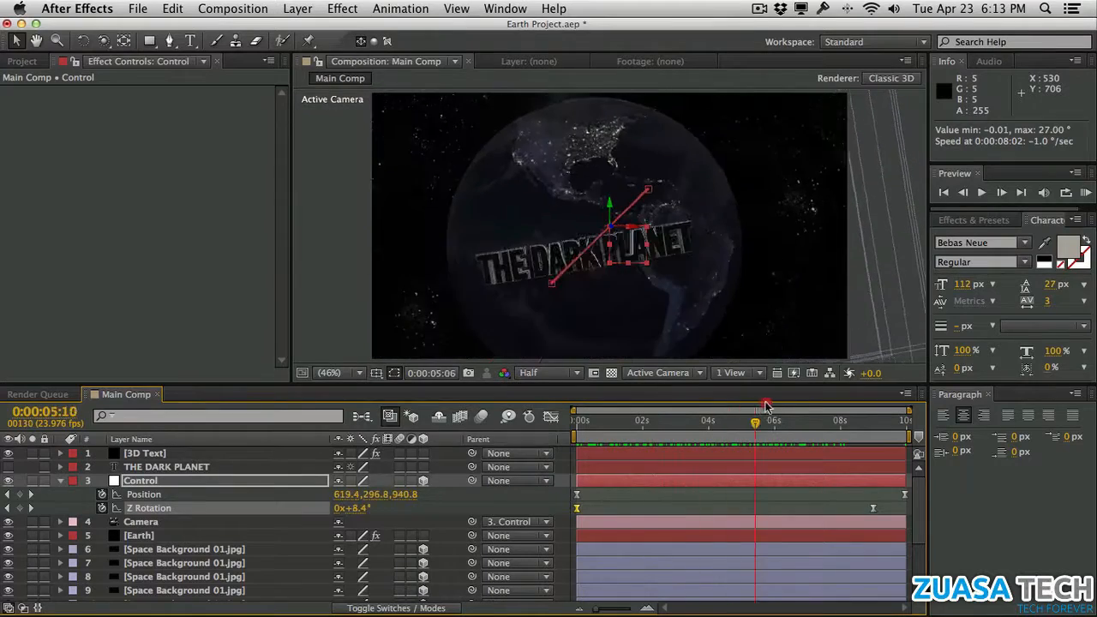
pyautogui.moveTo(594, 433); pyautogui.dragTo(771, 409)
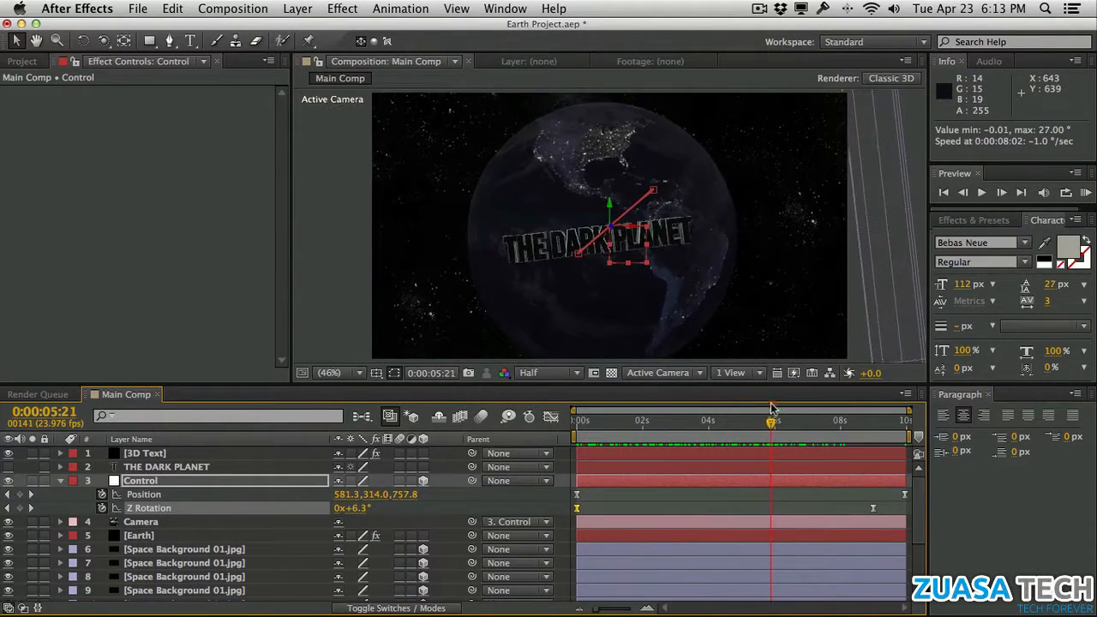
pyautogui.click(159, 454)
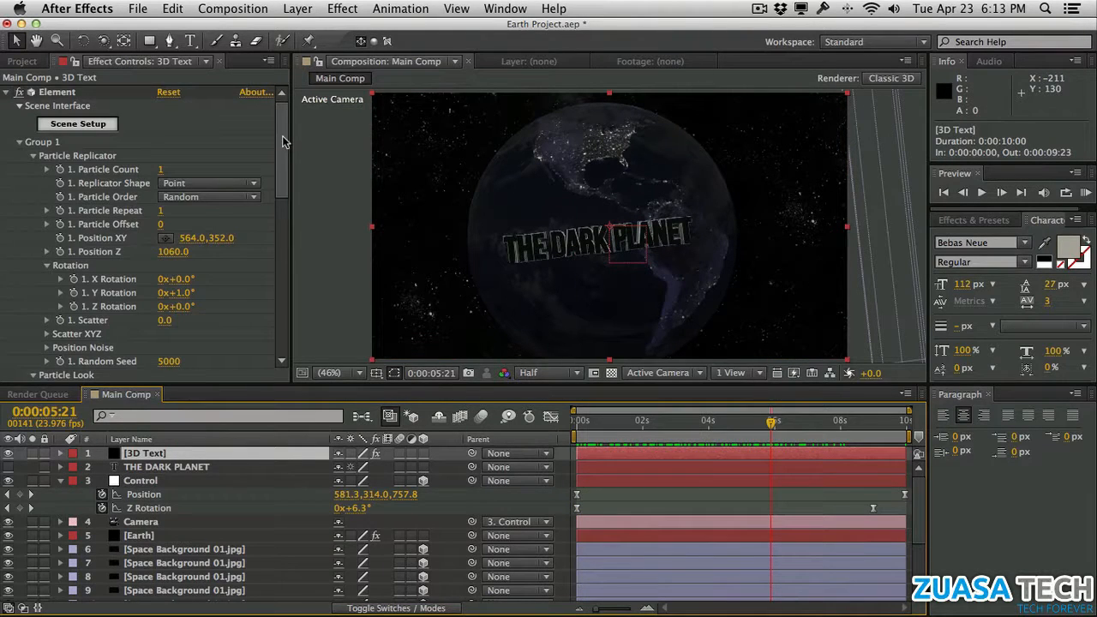
pyautogui.moveTo(283, 137); pyautogui.dragTo(285, 214)
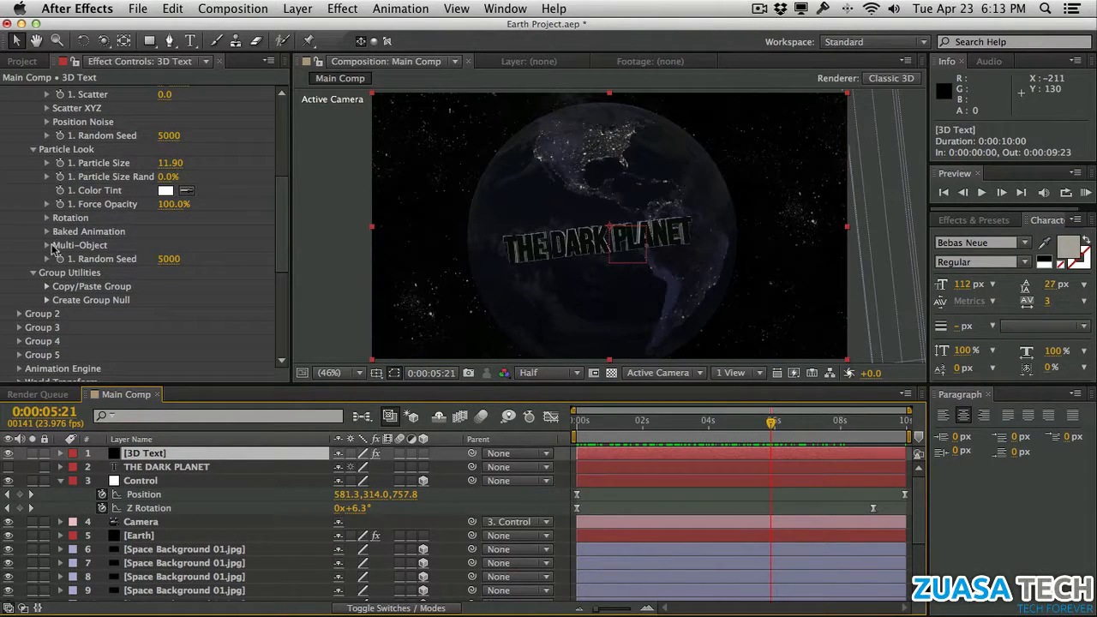
pyautogui.click(48, 245)
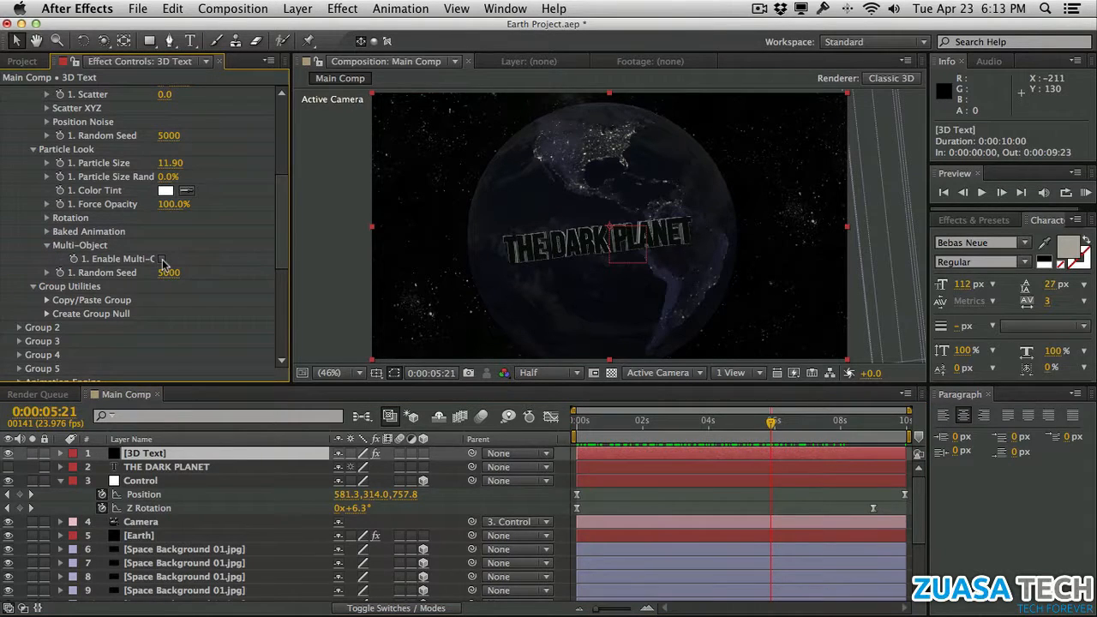
pyautogui.click(162, 259)
# Step: Raise Group 1's Z Scatter Multi to 134.7 so the title letters spread out in depth
pyautogui.moveTo(276, 249)
pyautogui.mouseDown()
pyautogui.moveTo(278, 240)
pyautogui.moveTo(277, 260)
pyautogui.mouseUp()
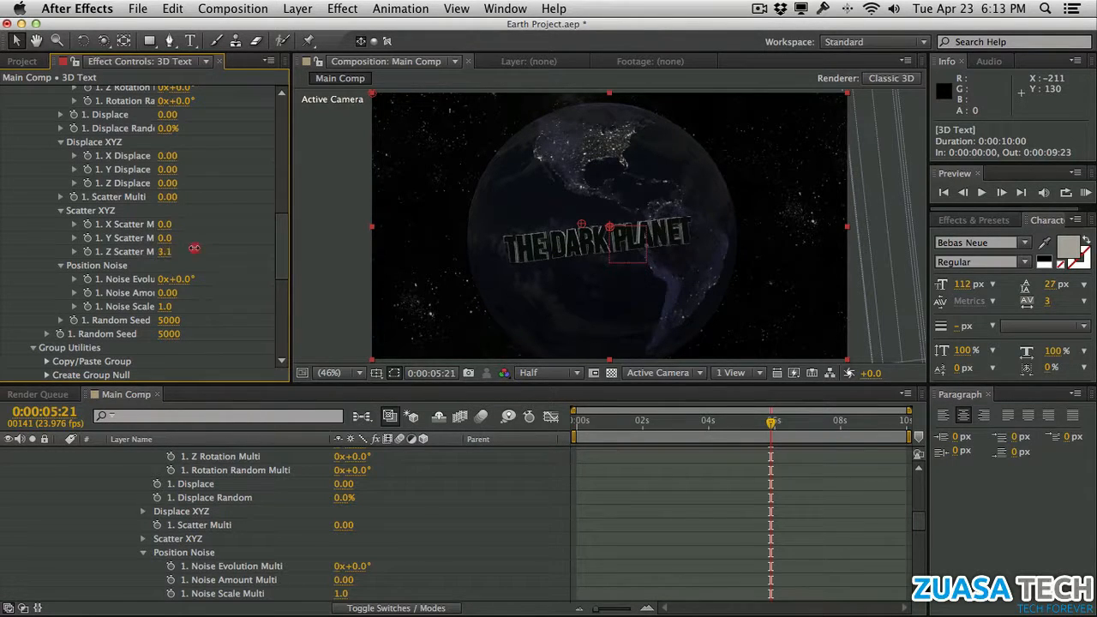
pyautogui.moveTo(263, 245); pyautogui.dragTo(415, 236)
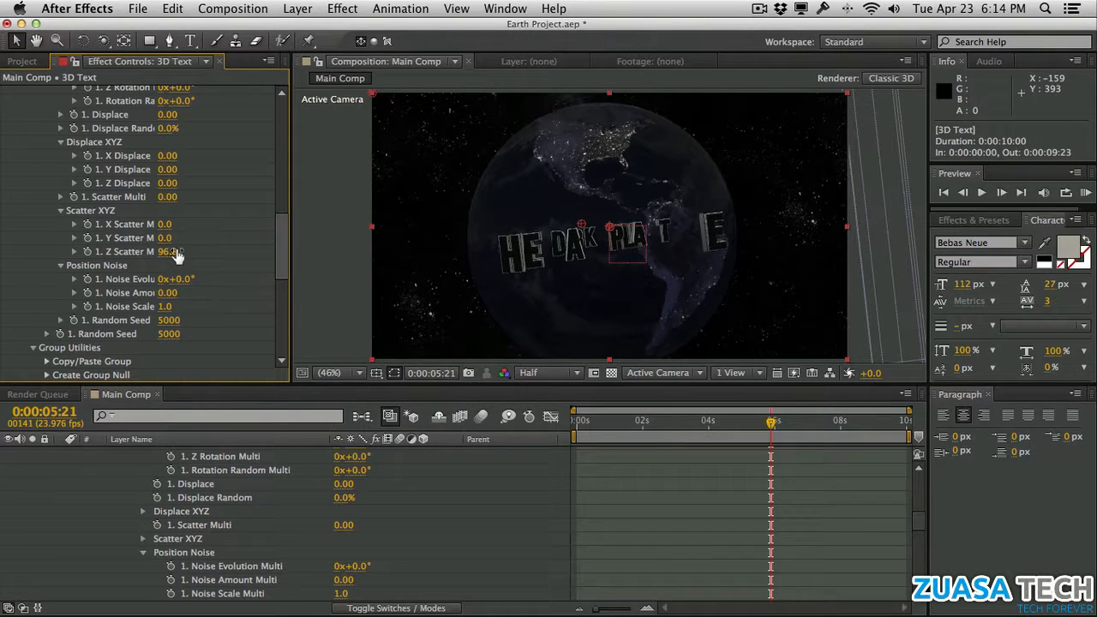
pyautogui.moveTo(248, 242); pyautogui.dragTo(467, 229)
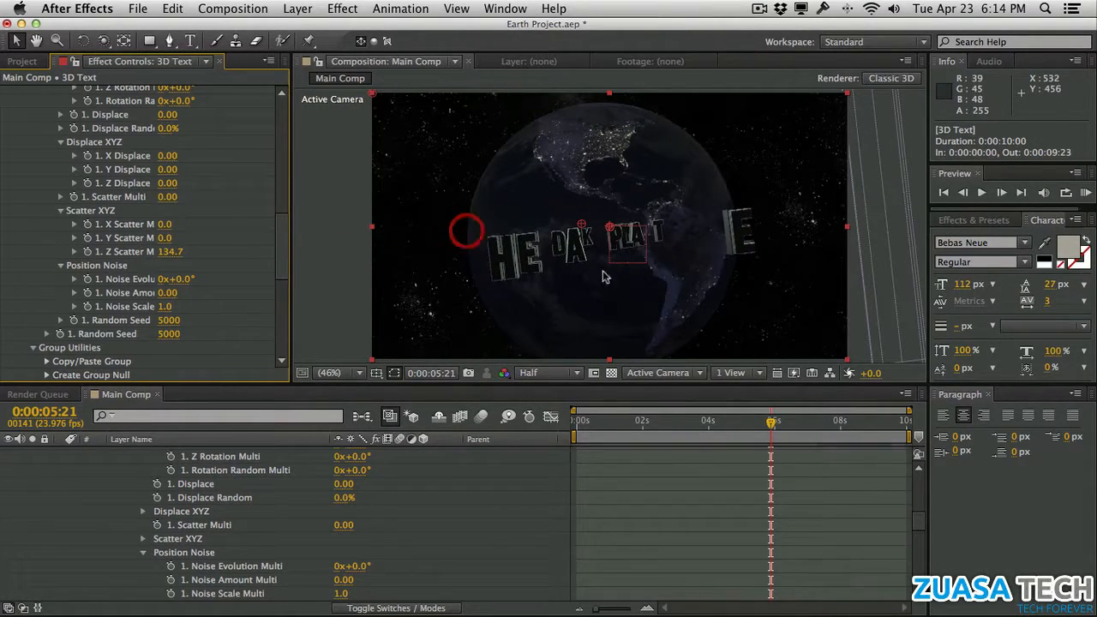
# Step: Add a Z Scatter Multi keyframe at 0:00:01:03 and show only the 3D Text layer's keyframed properties
pyautogui.moveTo(646, 421); pyautogui.dragTo(533, 419)
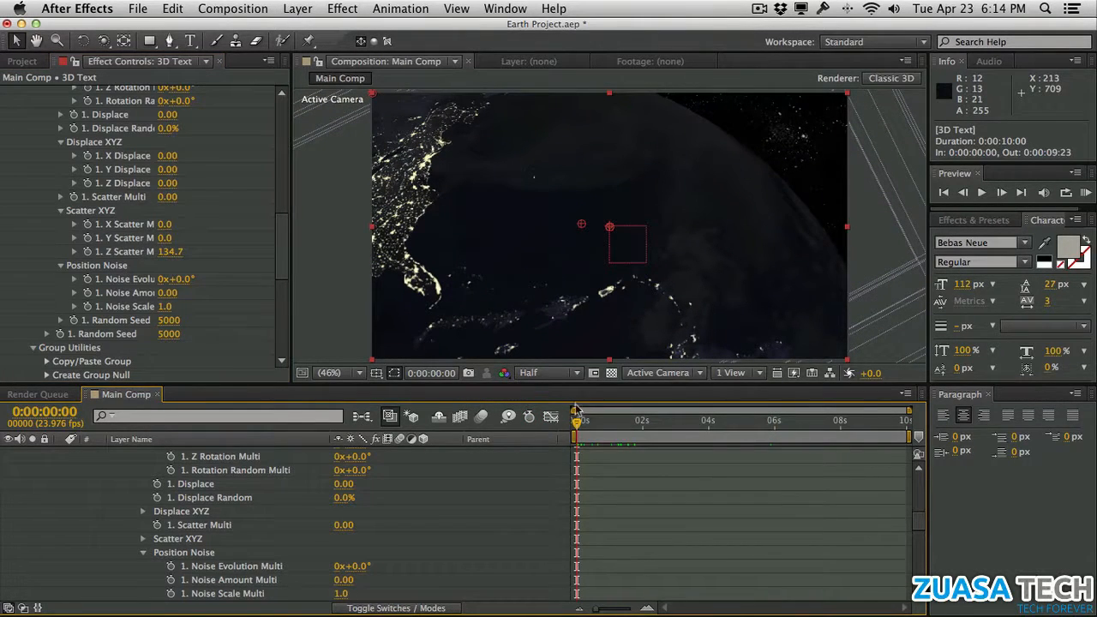
pyautogui.moveTo(602, 429)
pyautogui.mouseDown()
pyautogui.moveTo(695, 422)
pyautogui.moveTo(614, 435)
pyautogui.mouseUp()
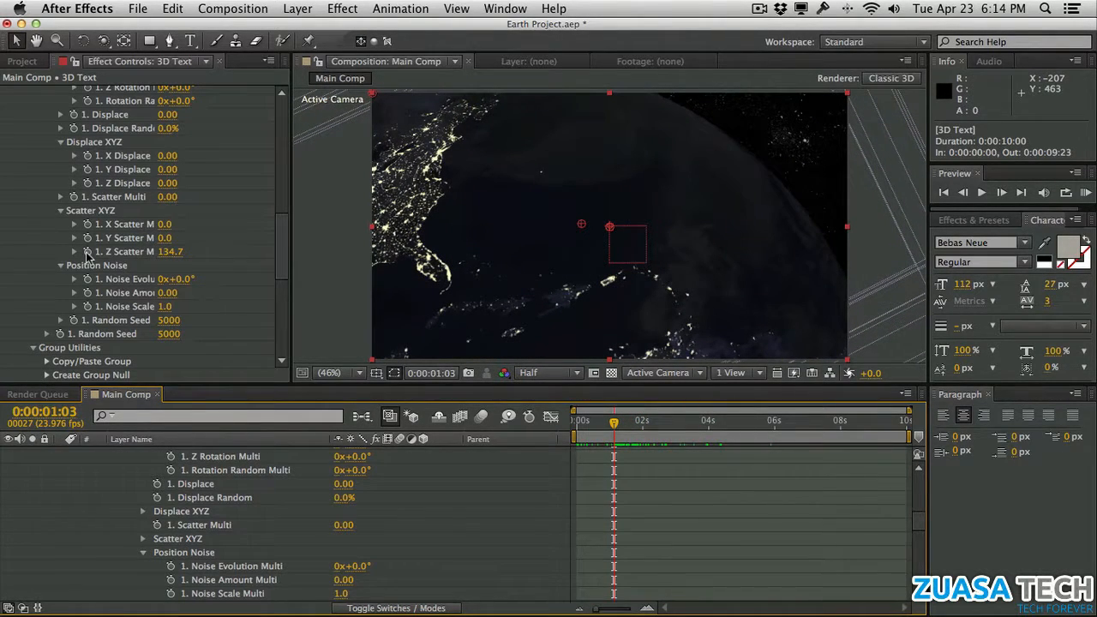
pyautogui.click(87, 251)
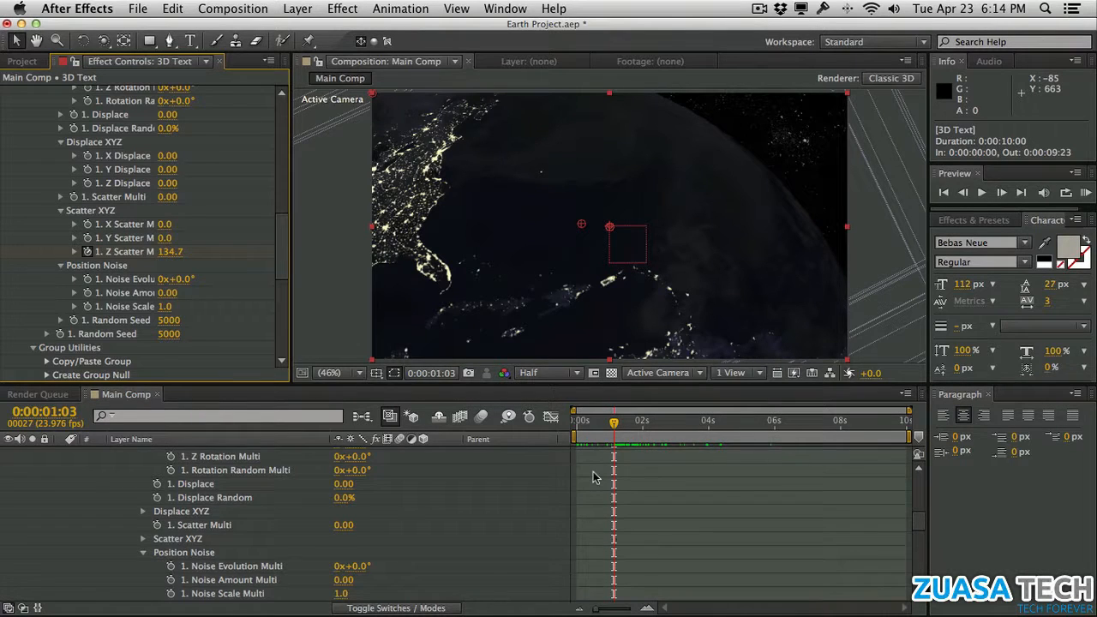
pyautogui.scroll(10, 583, 475)
pyautogui.press('u')
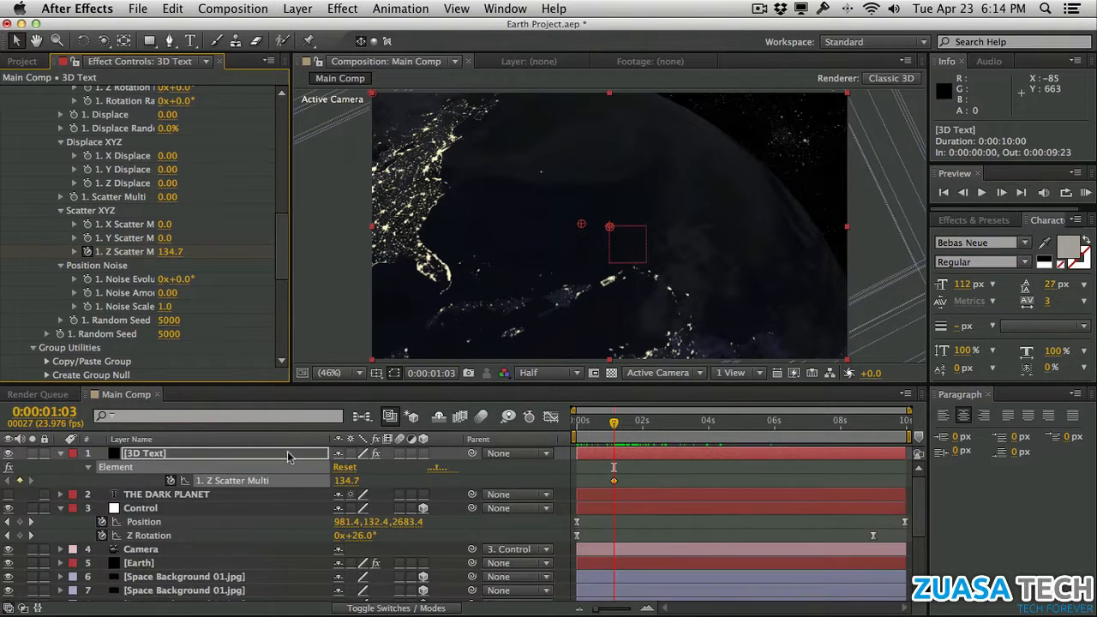
# Step: At 0:00:06:15, set Z Scatter Multi to 0 and check how the letters come together
pyautogui.moveTo(613, 422); pyautogui.dragTo(796, 420)
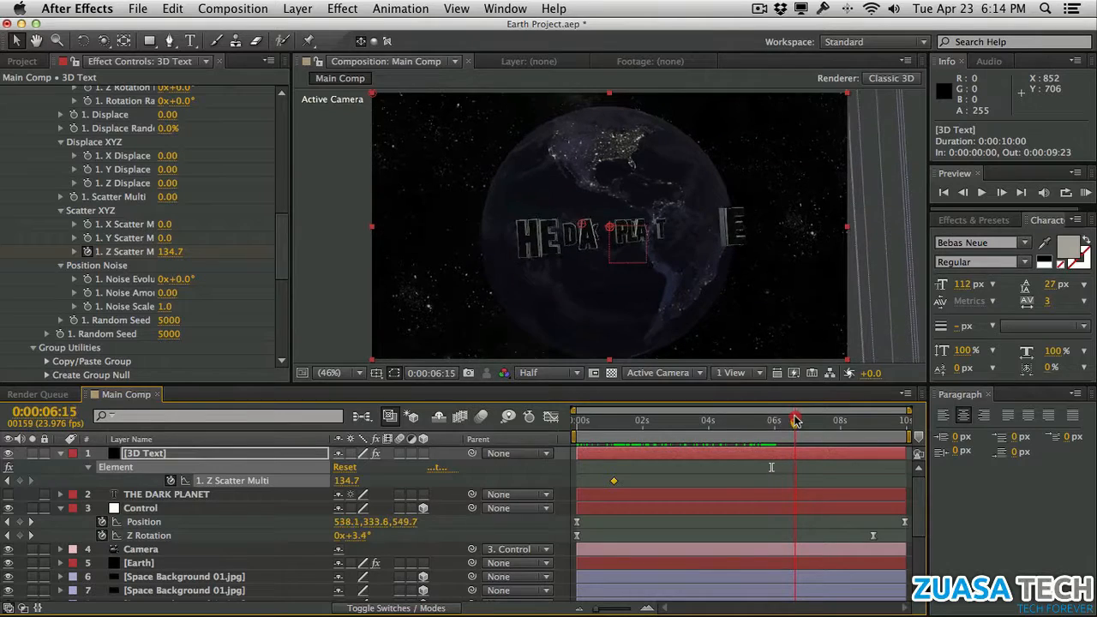
pyautogui.click(170, 252)
pyautogui.write('0')
pyautogui.press('Return')
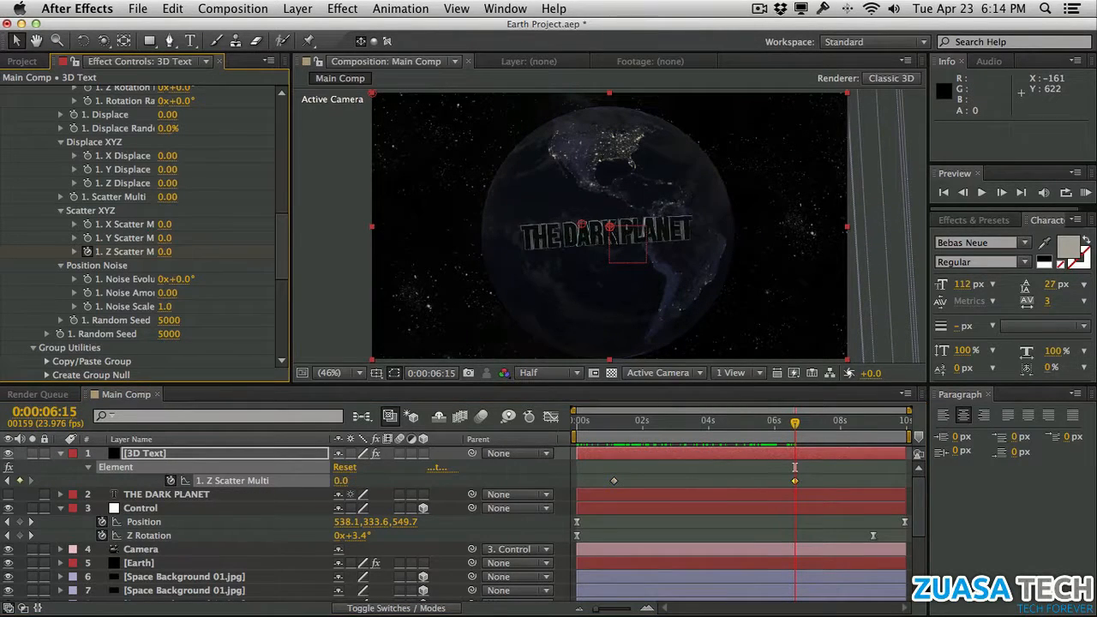
pyautogui.moveTo(673, 420); pyautogui.dragTo(729, 409)
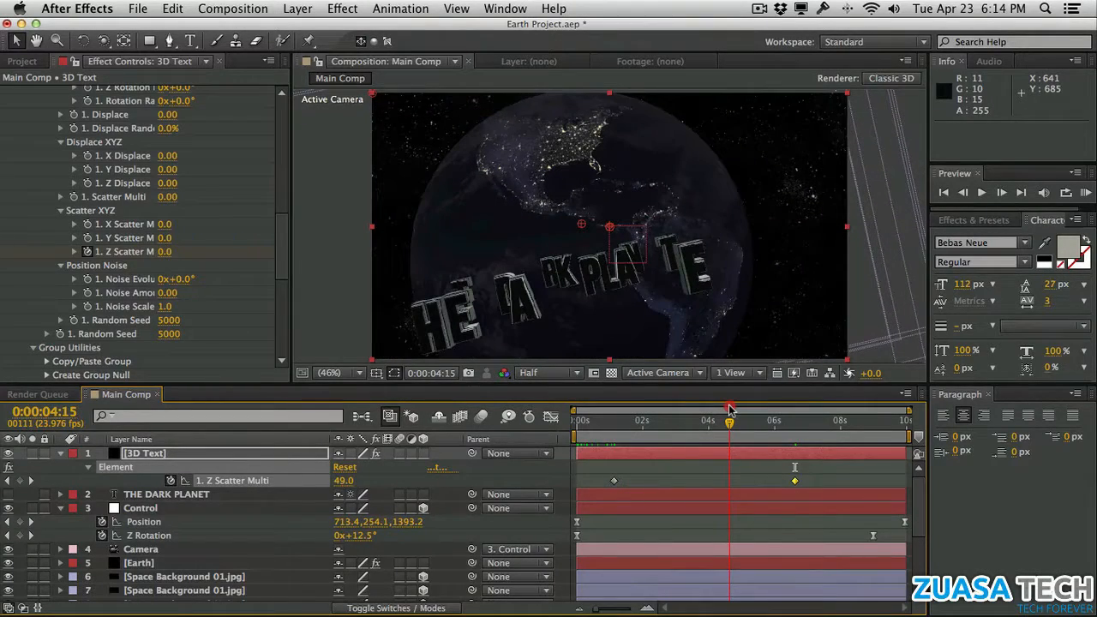
# Step: At 0:00:01:03, set the Multi-Object Rotation Random to 143° and keyframe it
pyautogui.moveTo(625, 431); pyautogui.dragTo(614, 427)
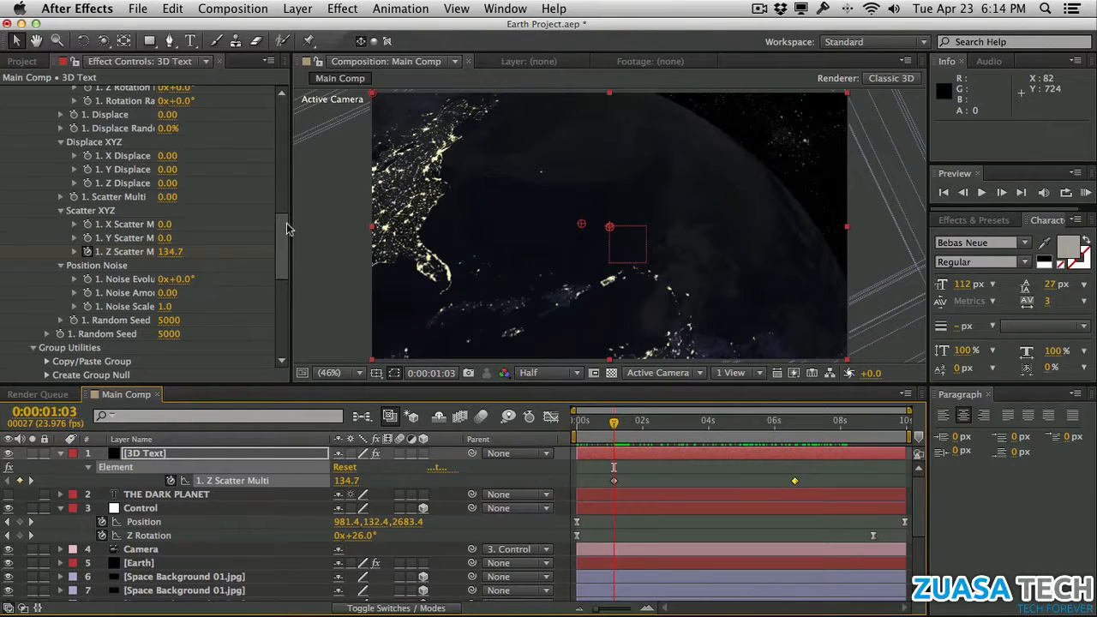
pyautogui.scroll(5, 283, 215)
pyautogui.scroll(5, 284, 215)
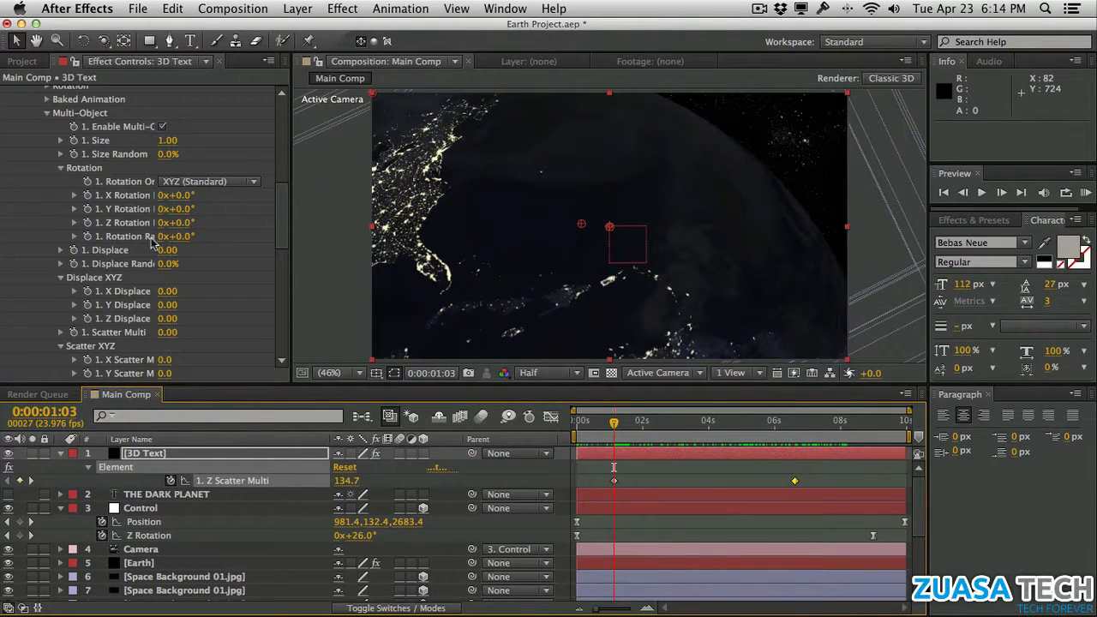
pyautogui.moveTo(178, 237); pyautogui.dragTo(282, 233)
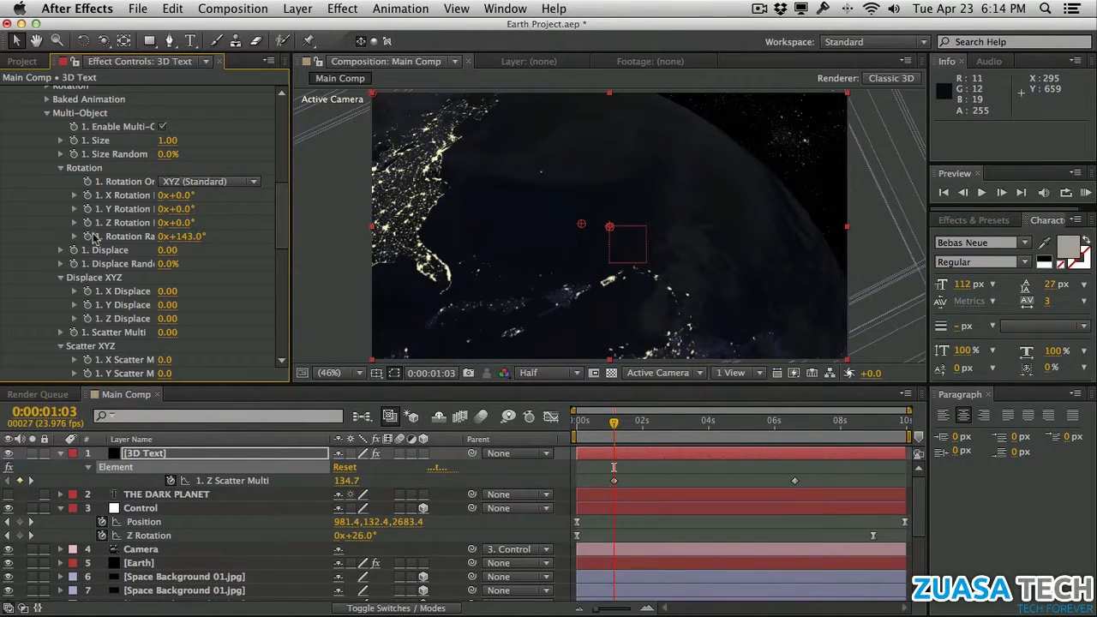
pyautogui.click(88, 237)
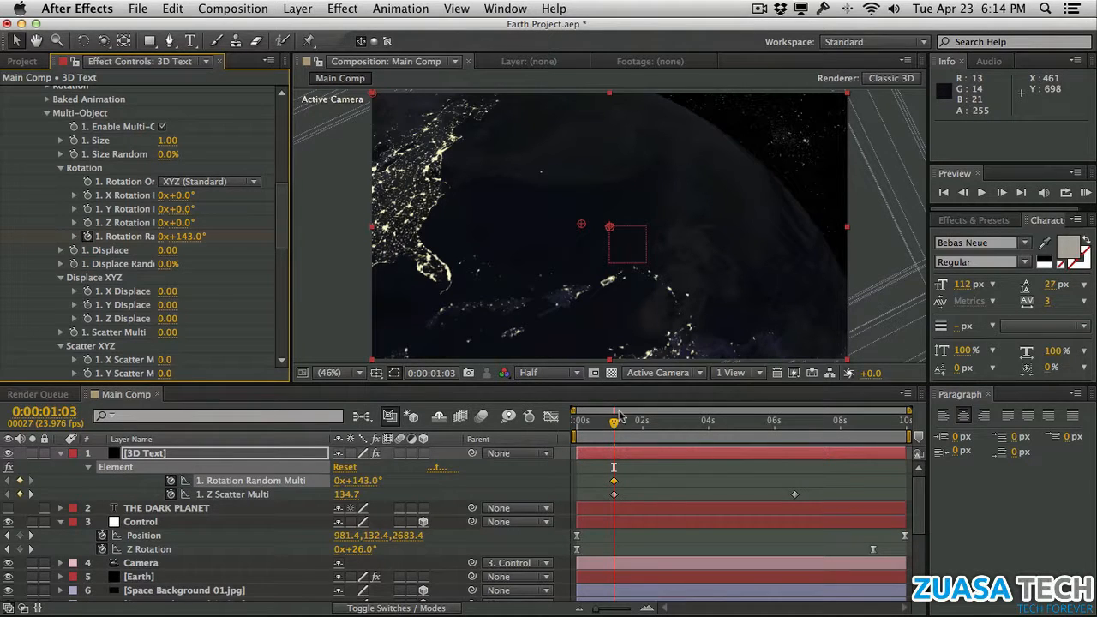
# Step: At 0:00:06:15, set Rotation Random Multi to 0°, and apply Easy Ease to all Rotation Random and Z Scatter keyframes
pyautogui.click(794, 422)
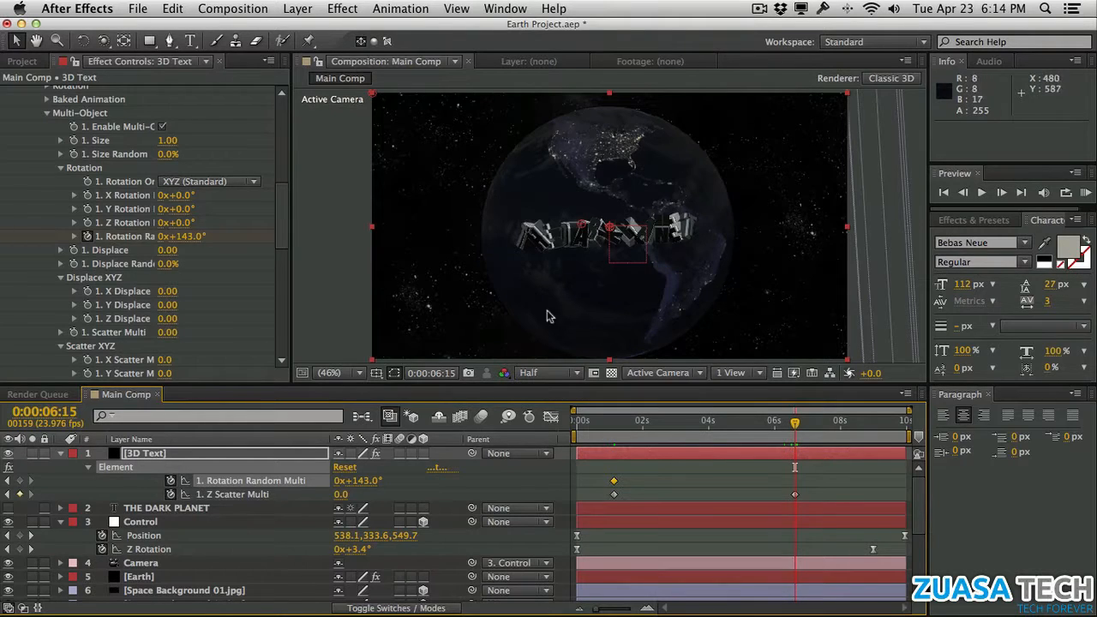
pyautogui.click(358, 480)
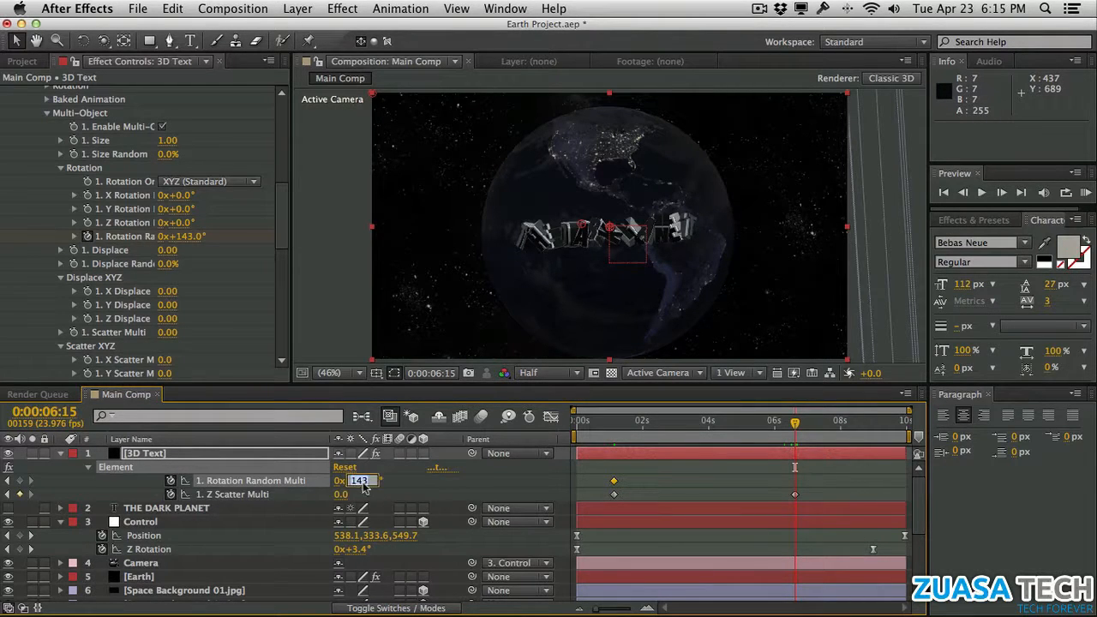
pyautogui.write('0')
pyautogui.press('Return')
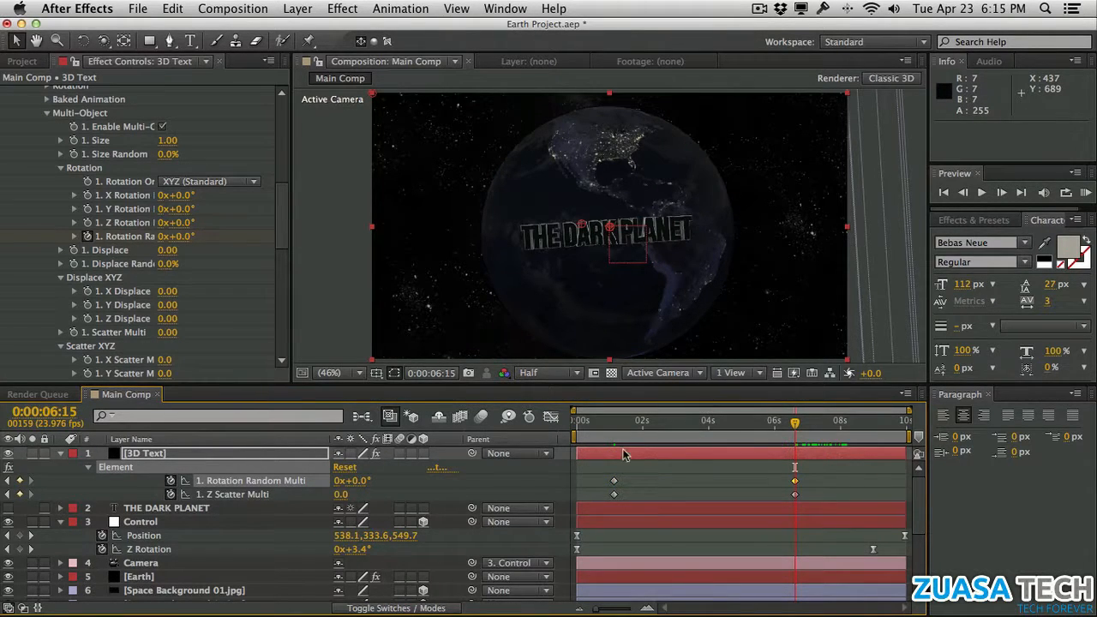
pyautogui.moveTo(603, 474); pyautogui.dragTo(829, 499)
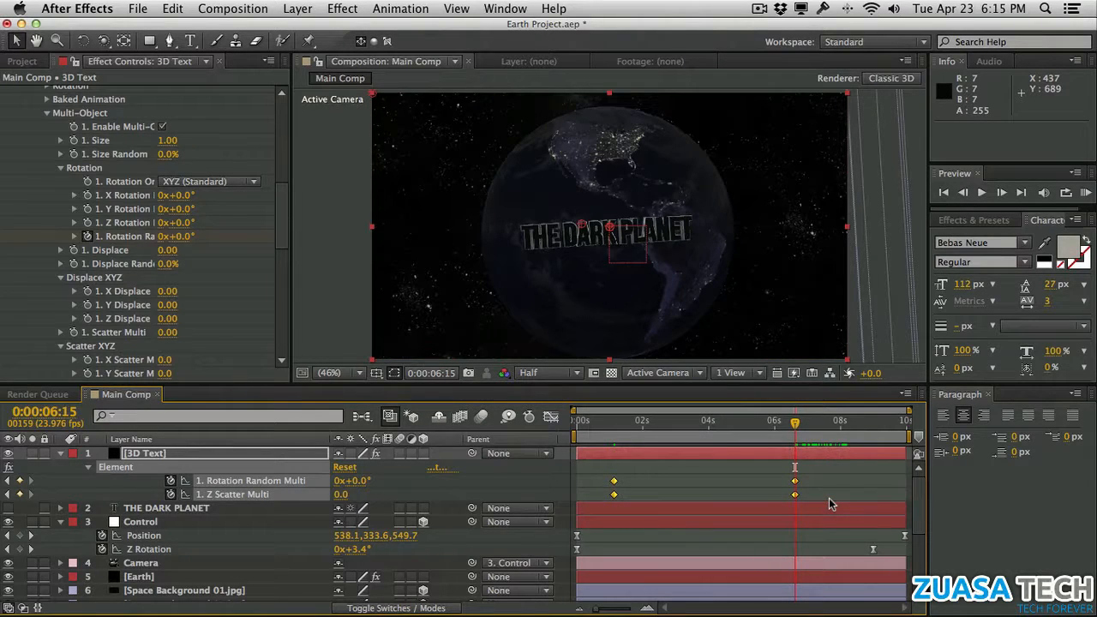
# Step: Set the Rotation Random Multi keyframe at 0:00:01:03 to 90° and check the tumbling letters up to 0:00:04:13
pyautogui.moveTo(586, 429); pyautogui.dragTo(616, 429)
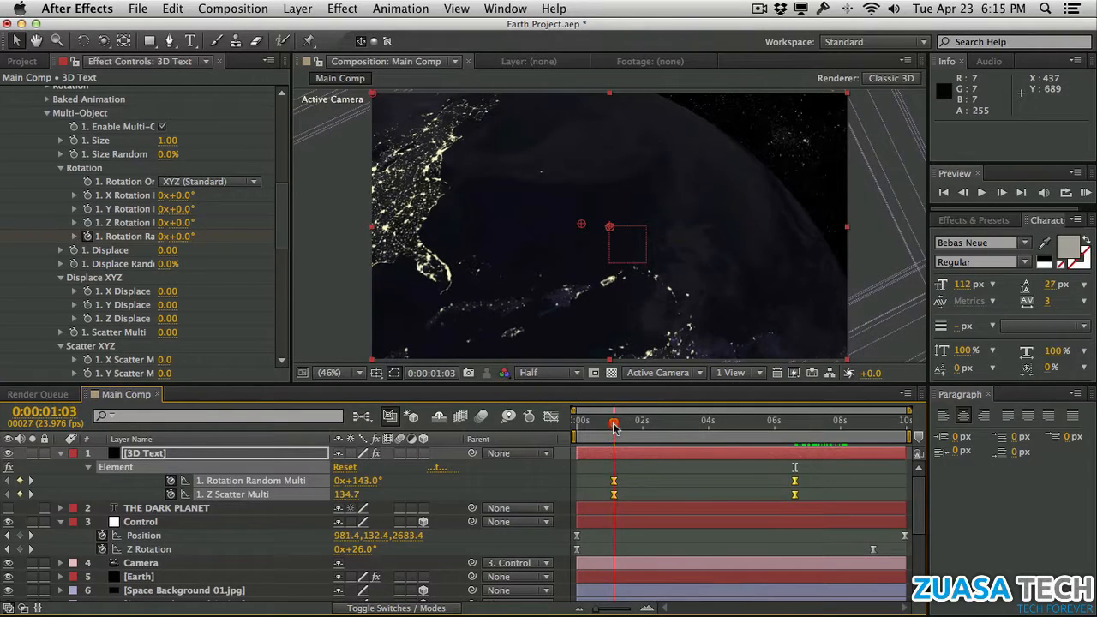
pyautogui.click(613, 421)
pyautogui.click(643, 470)
pyautogui.click(358, 481)
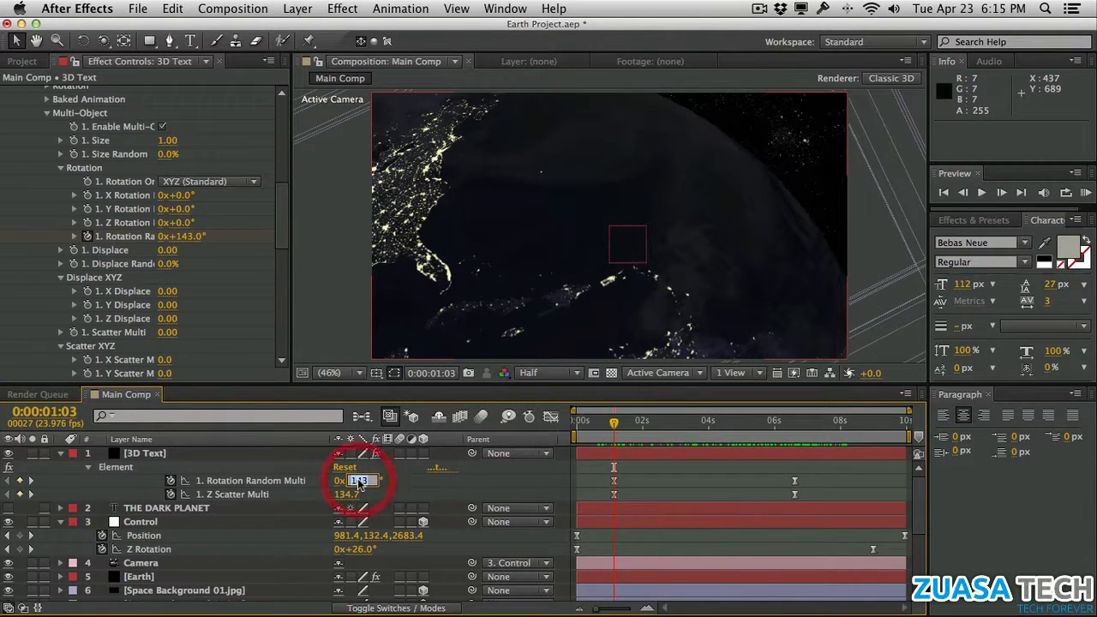
pyautogui.write('90')
pyautogui.press('Return')
pyautogui.moveTo(617, 429); pyautogui.dragTo(726, 416)
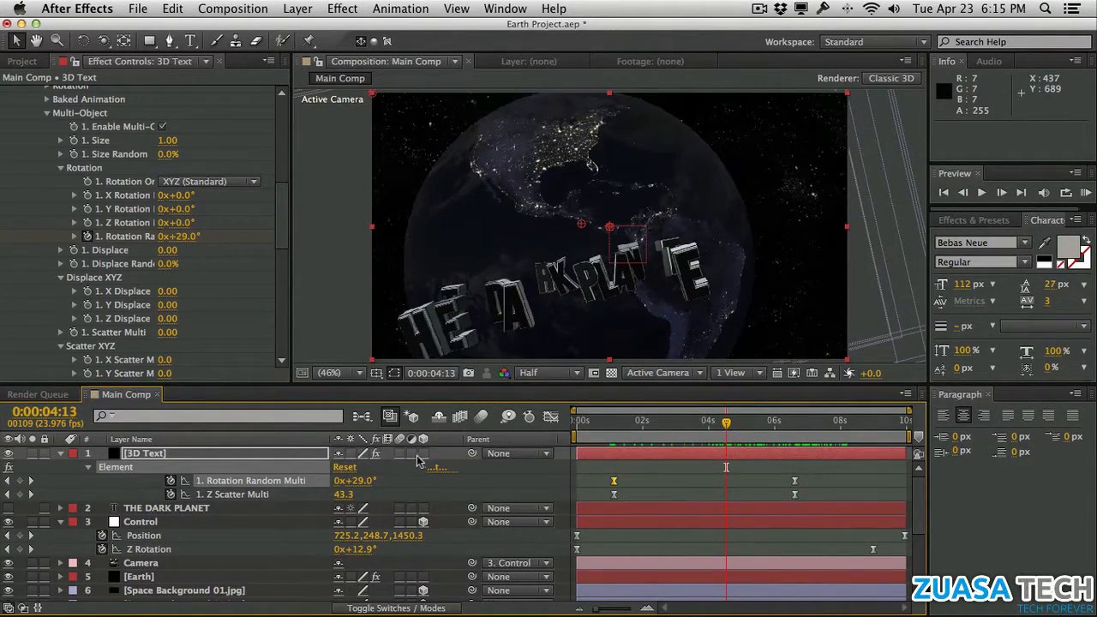
# Step: Enable motion blur for the 3D Text layer and the composition, and check the blurred letters
pyautogui.click(400, 454)
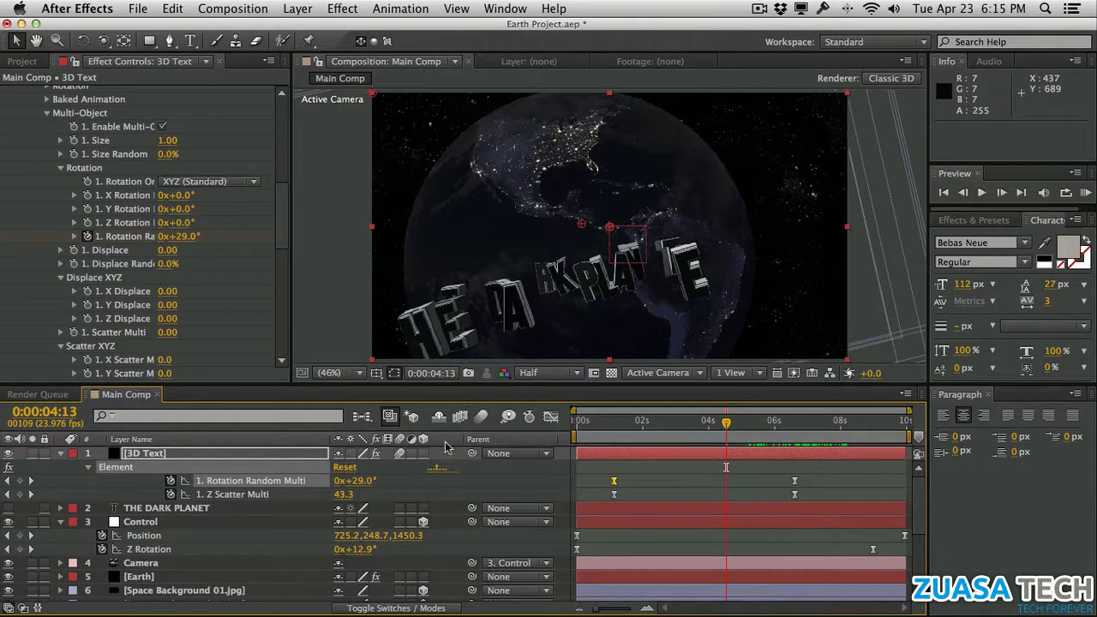
pyautogui.click(481, 416)
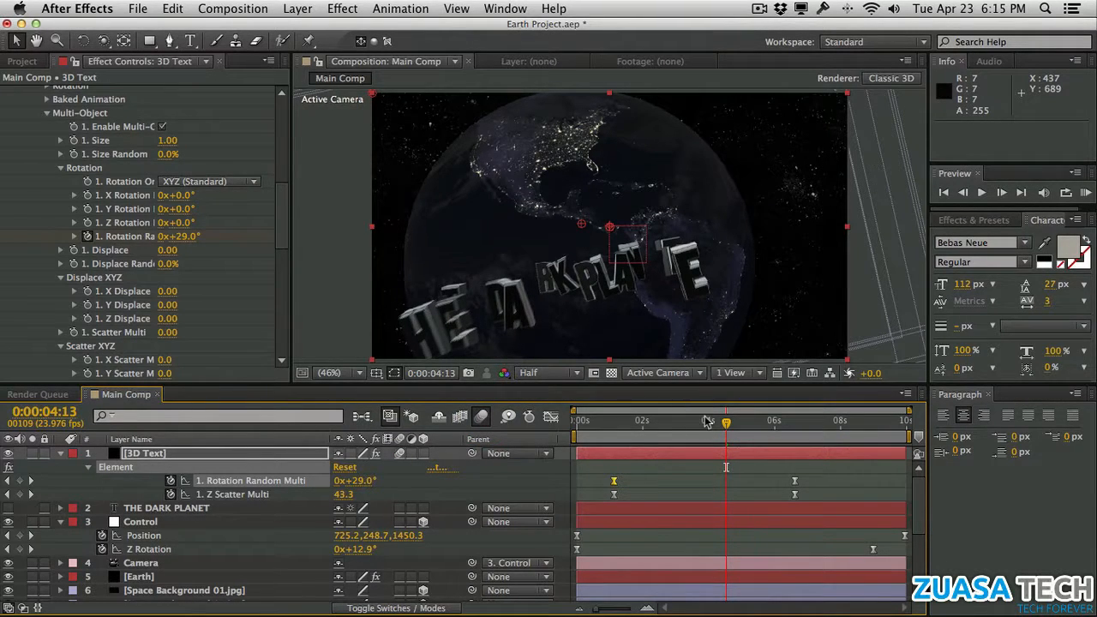
pyautogui.moveTo(706, 420); pyautogui.dragTo(773, 409)
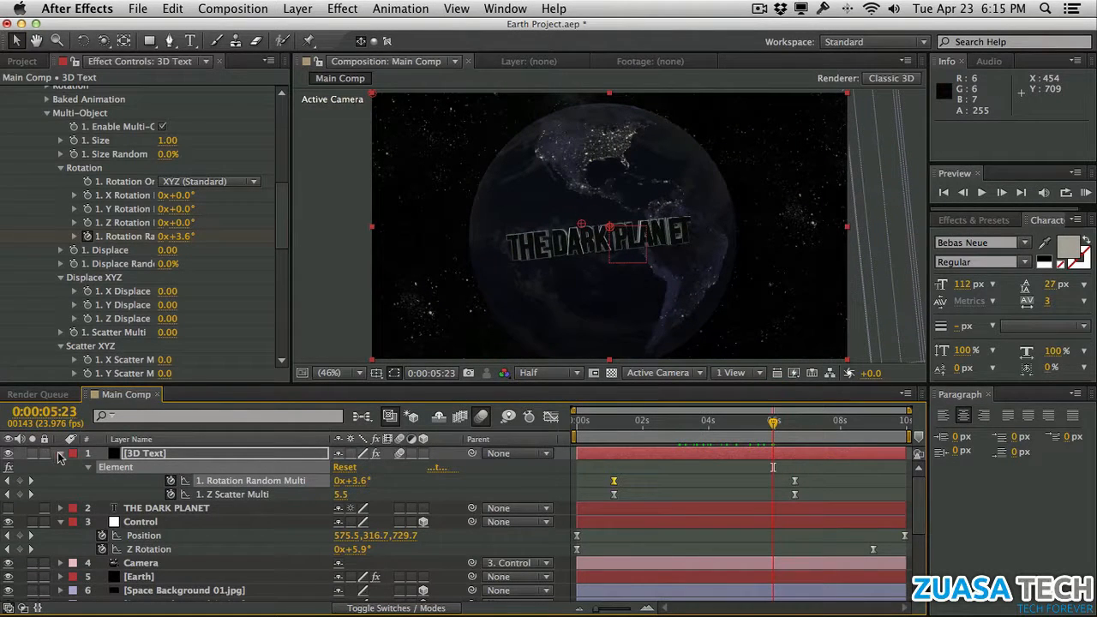
# Step: Collapse the 3D Text and Control layer properties and review the title assembling over the Earth
pyautogui.click(60, 453)
pyautogui.click(60, 481)
pyautogui.press('space')
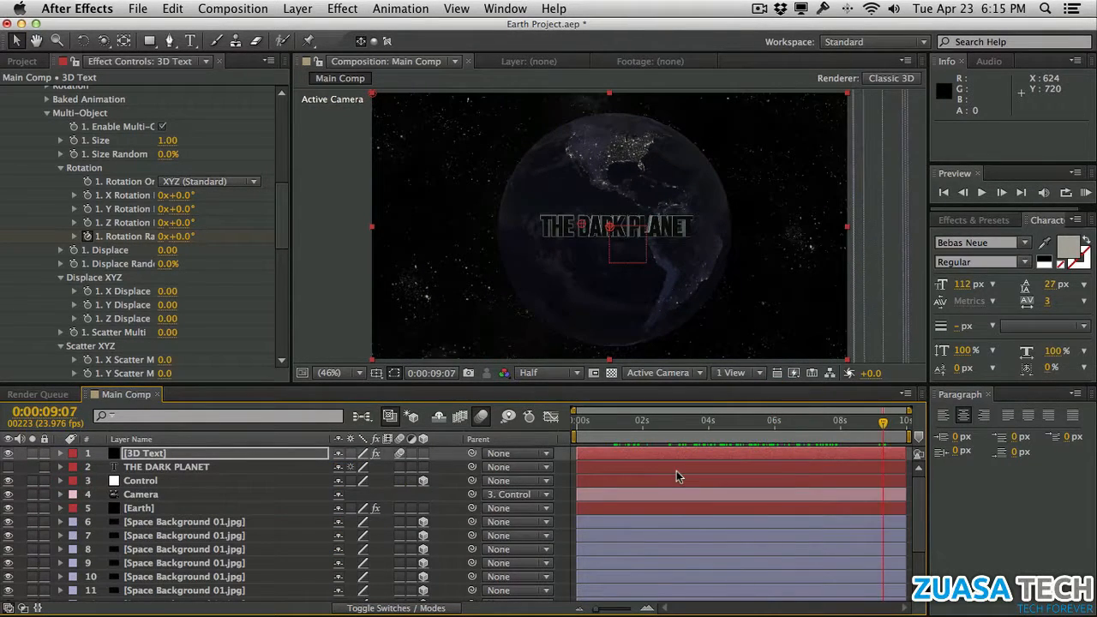
pyautogui.click(636, 422)
pyautogui.moveTo(639, 425); pyautogui.dragTo(799, 409)
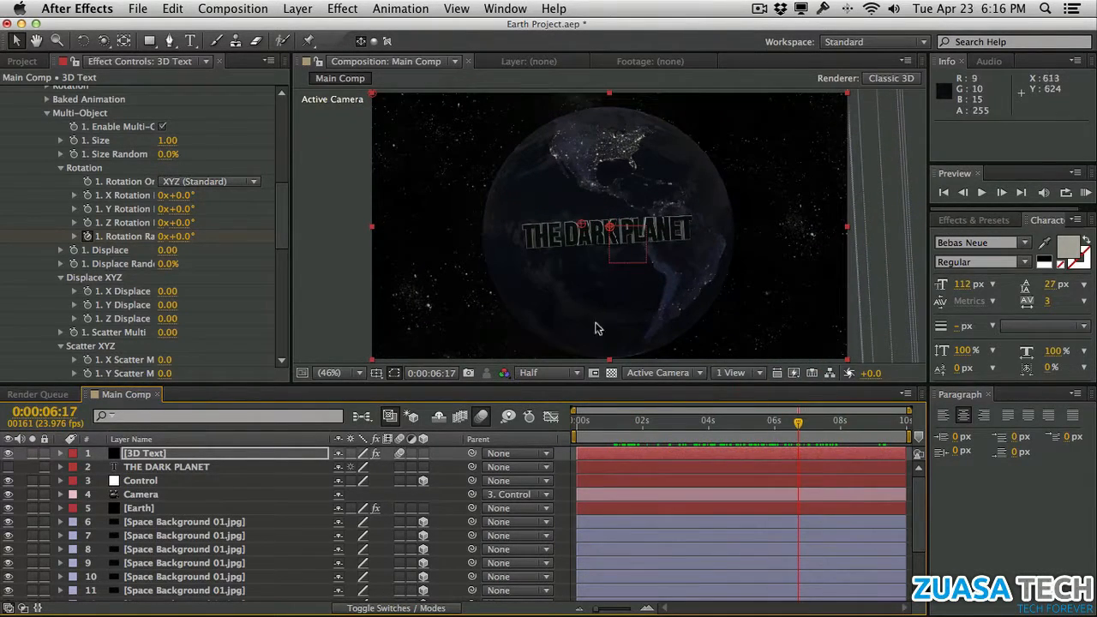
pyautogui.moveTo(691, 425); pyautogui.dragTo(813, 409)
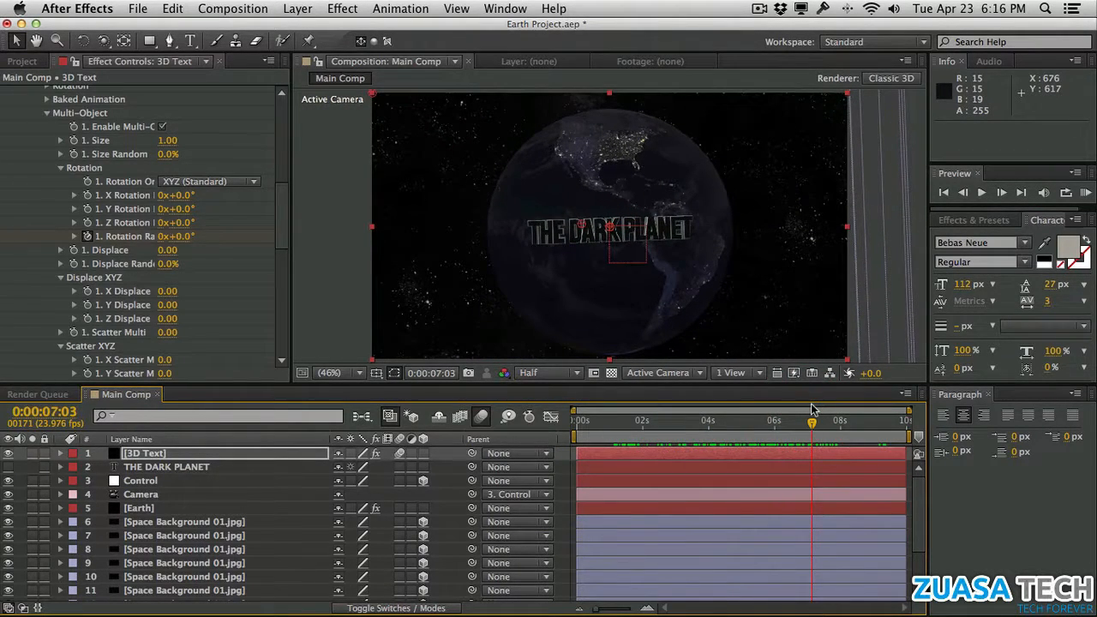